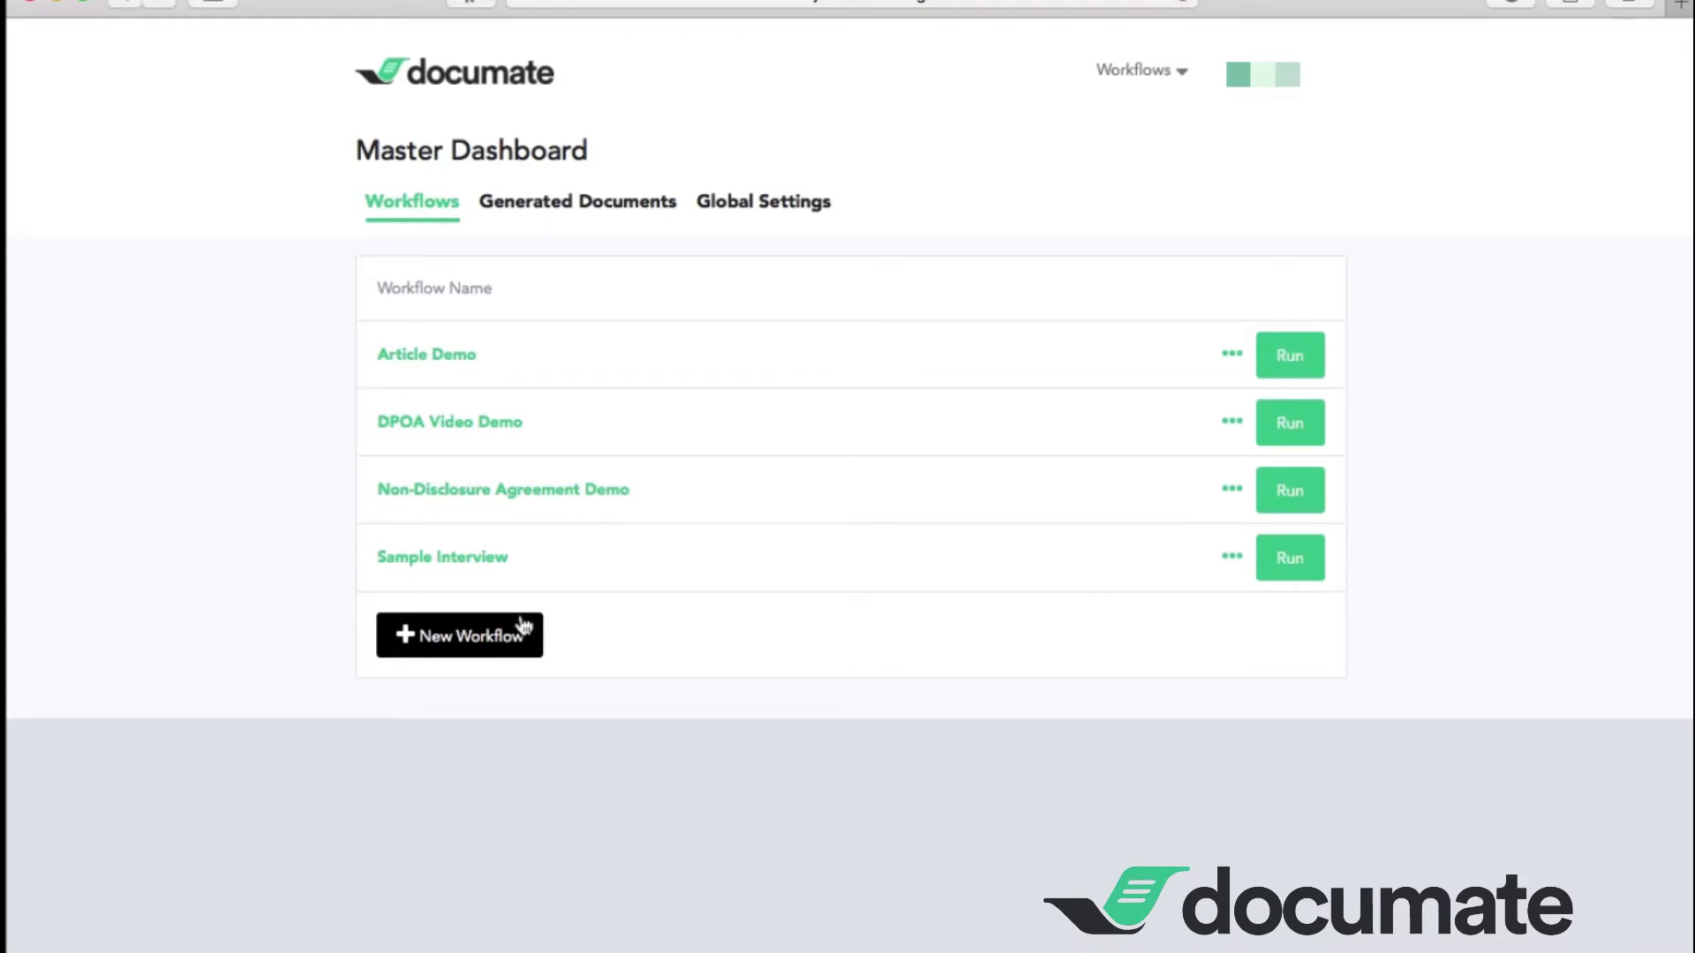
Step: Open the Non-Disclosure Agreement Demo workflow and bring up the list of addable question types
click(499, 493)
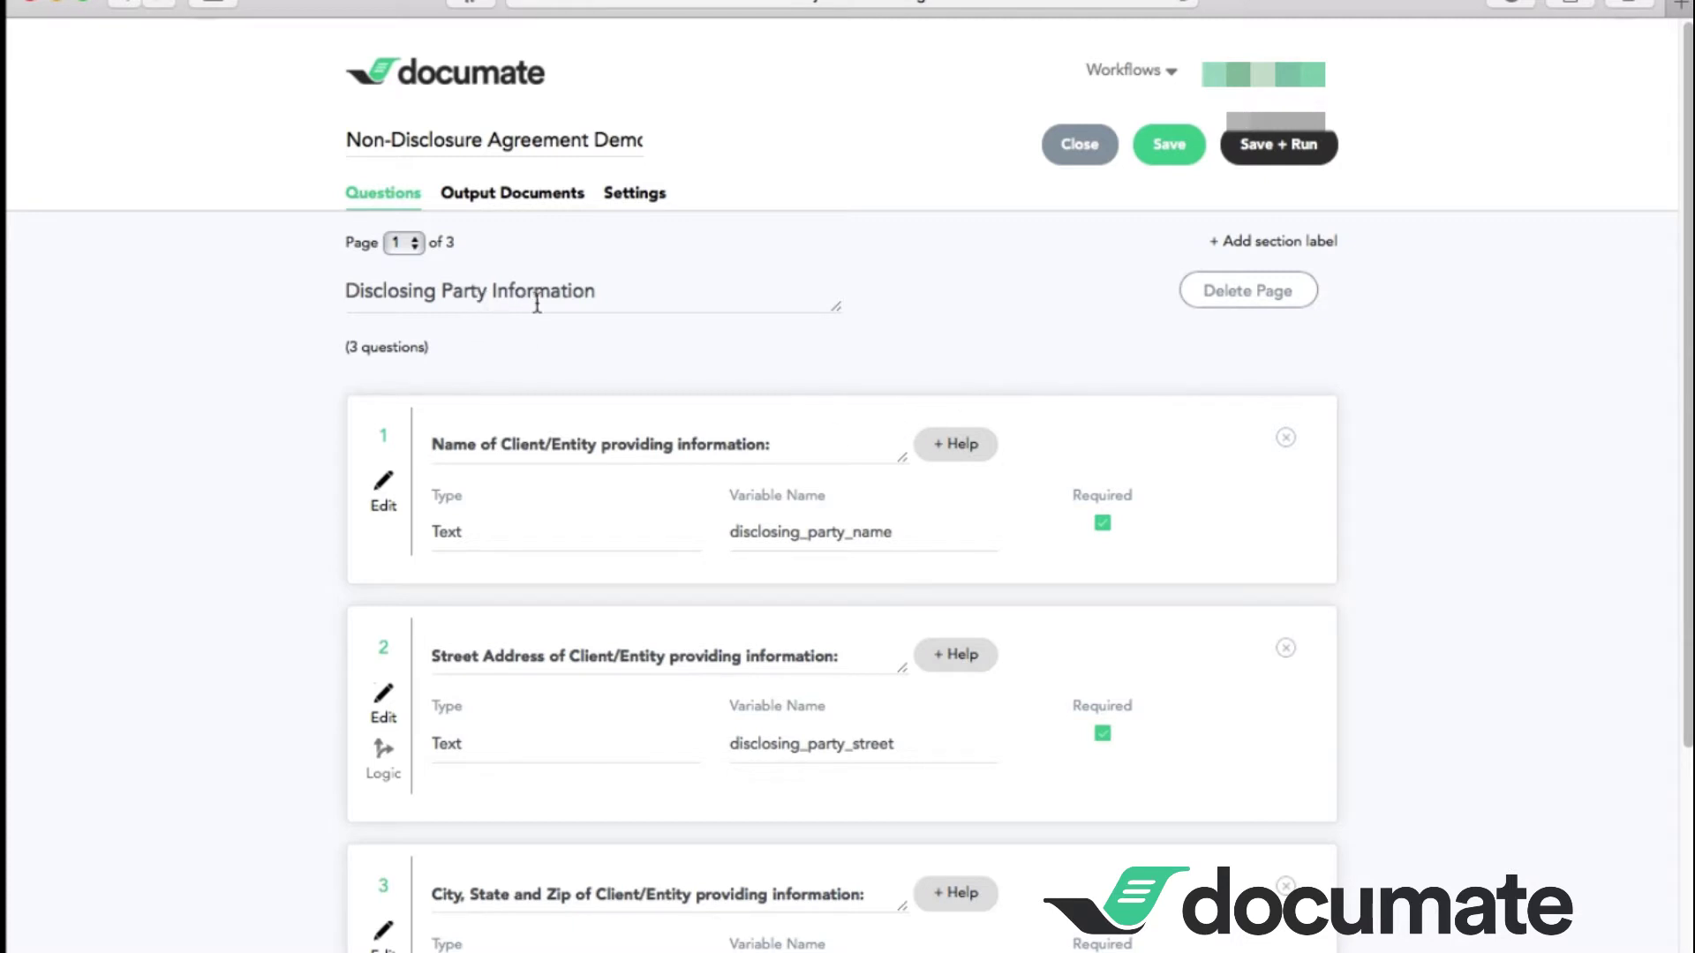
scroll(1320, 519, down, 5)
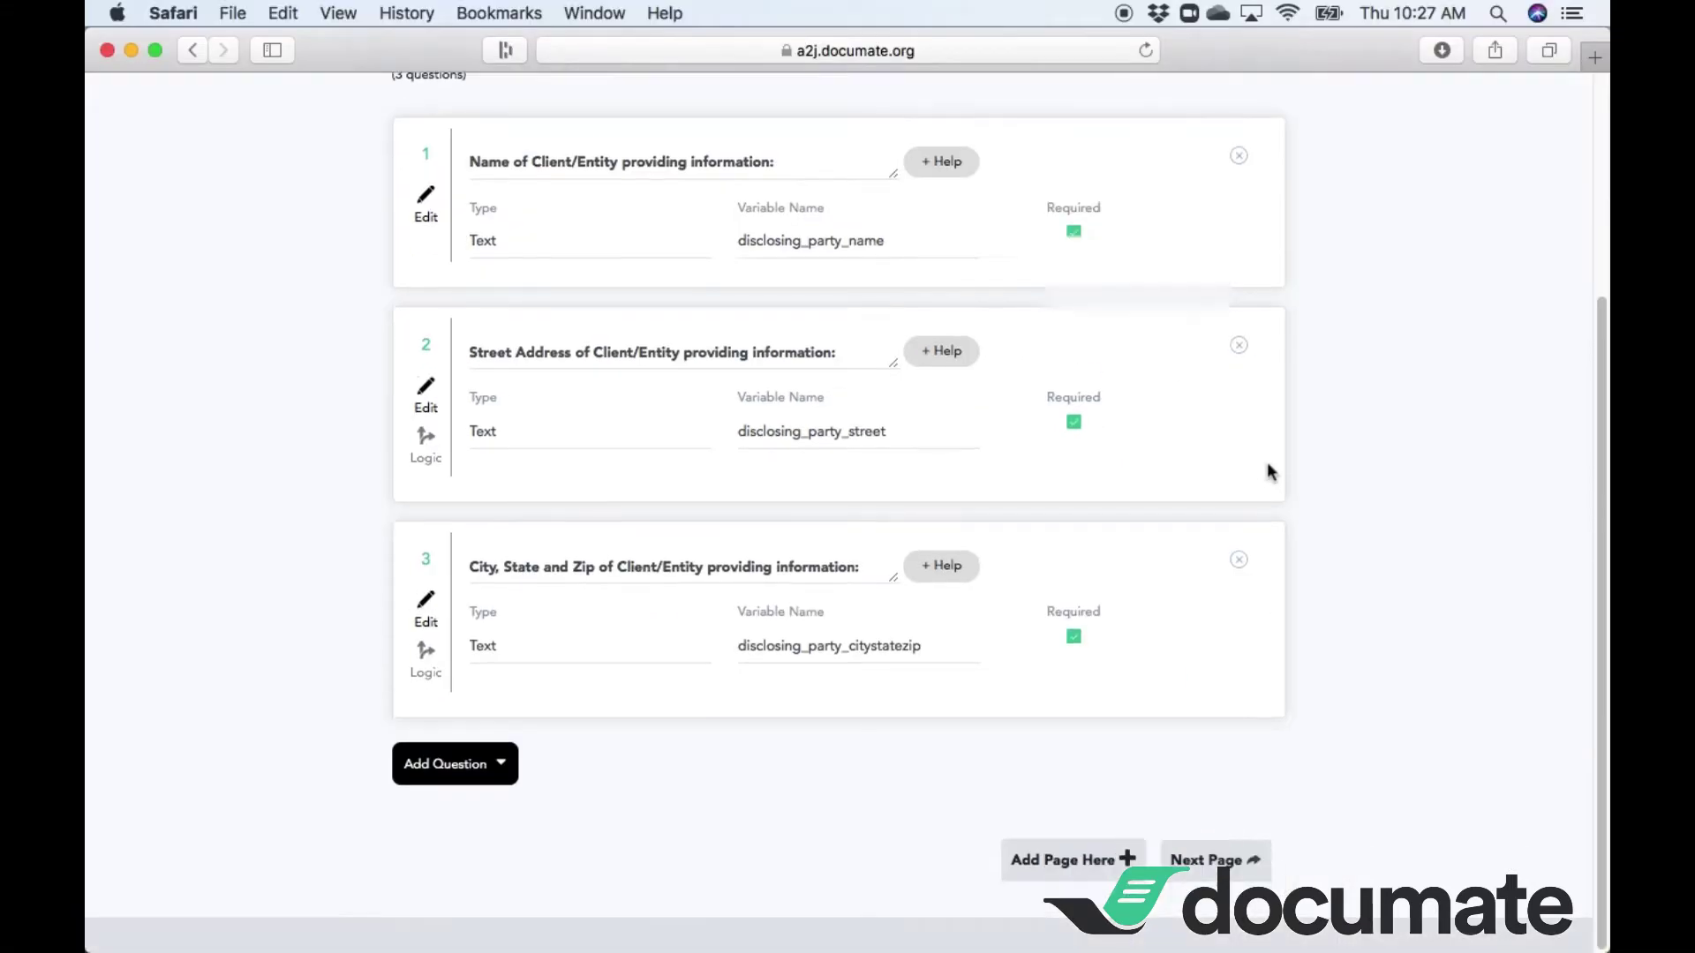
click(495, 765)
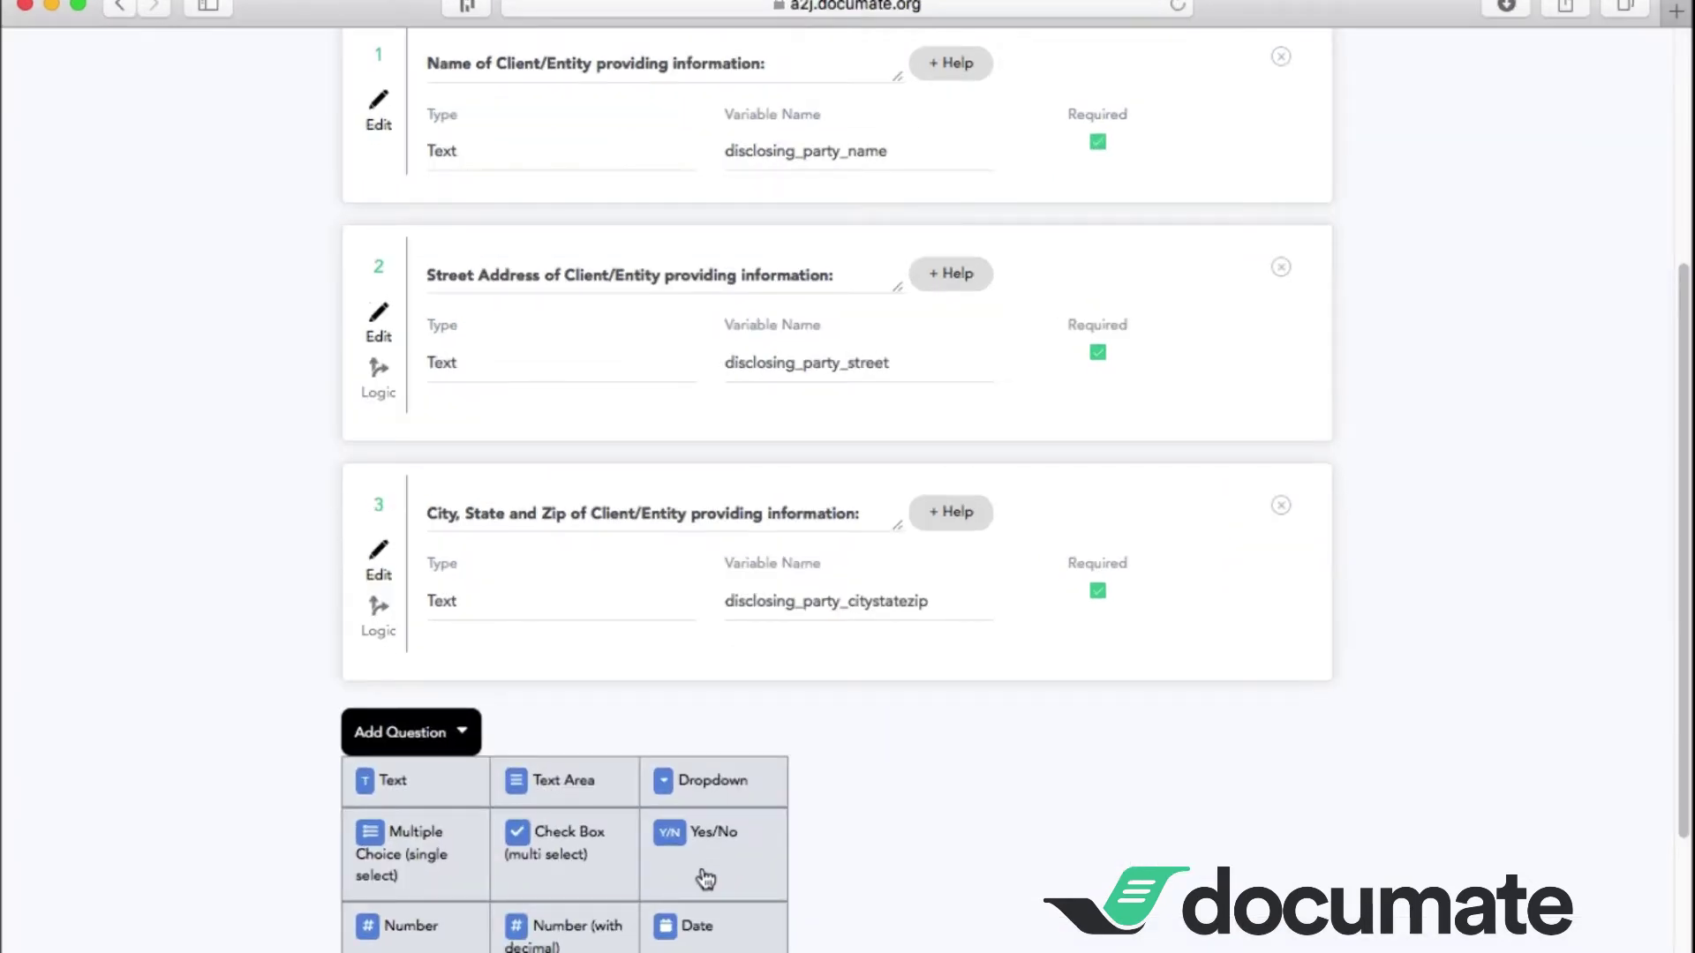
Step: Check question 1's answer types and Required box, leaving it a required Text question
scroll(702, 870, down, 2)
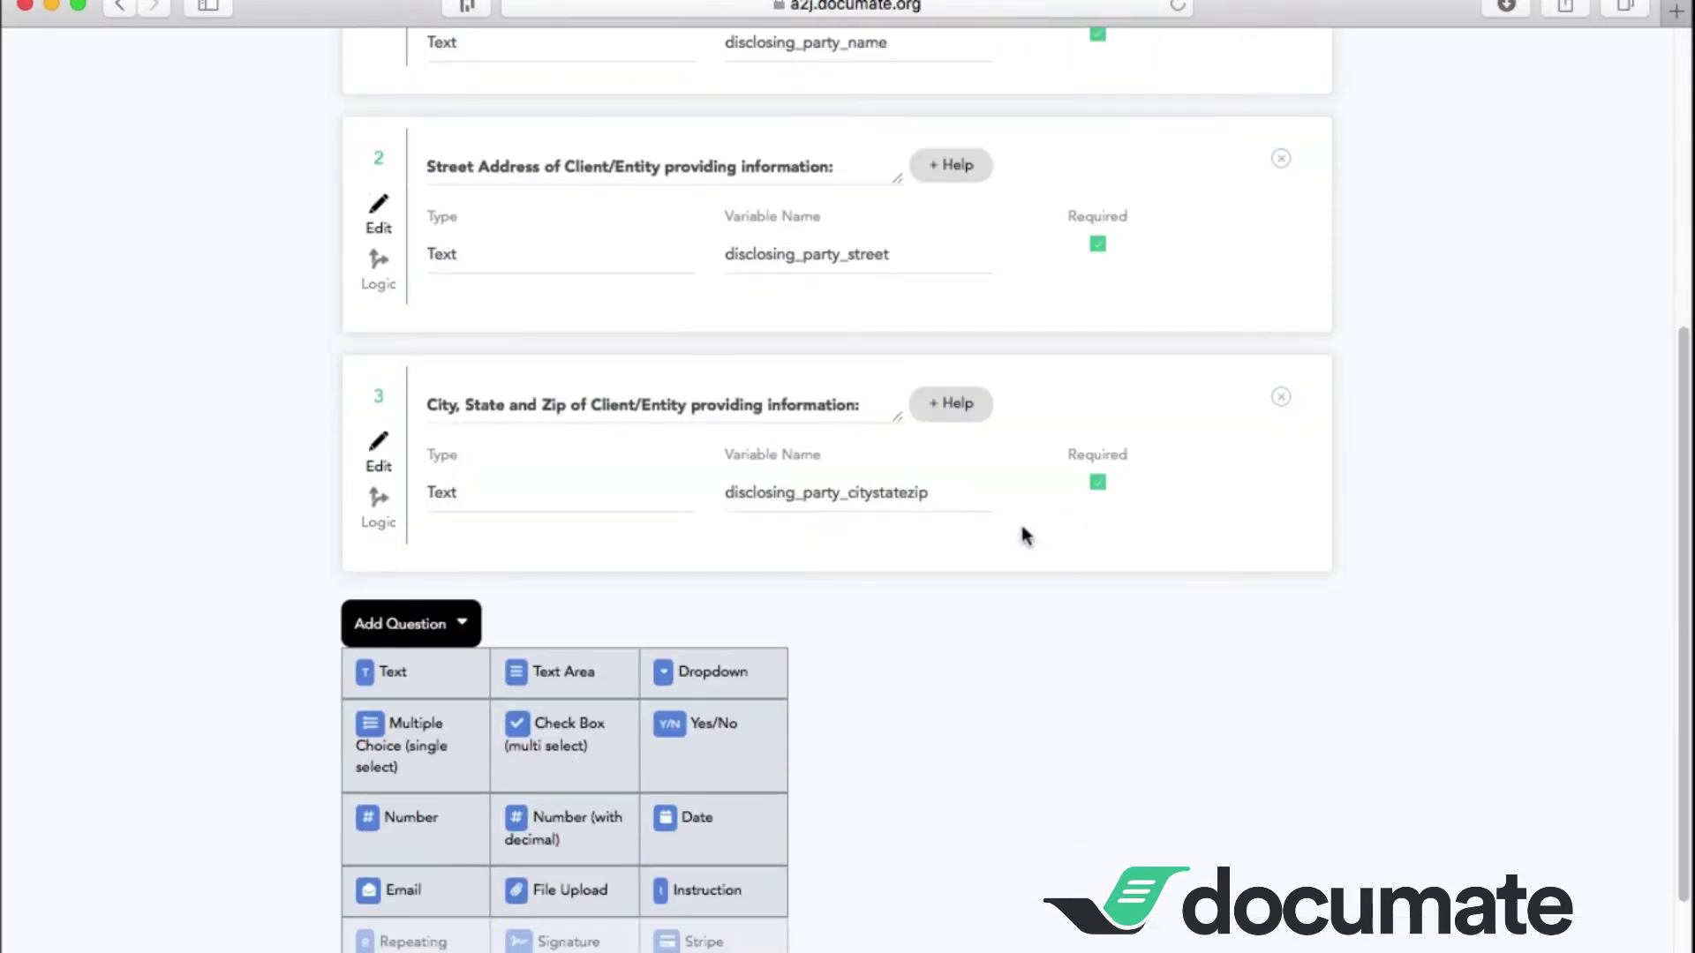
drag(1686, 484, 1679, 296)
click(495, 362)
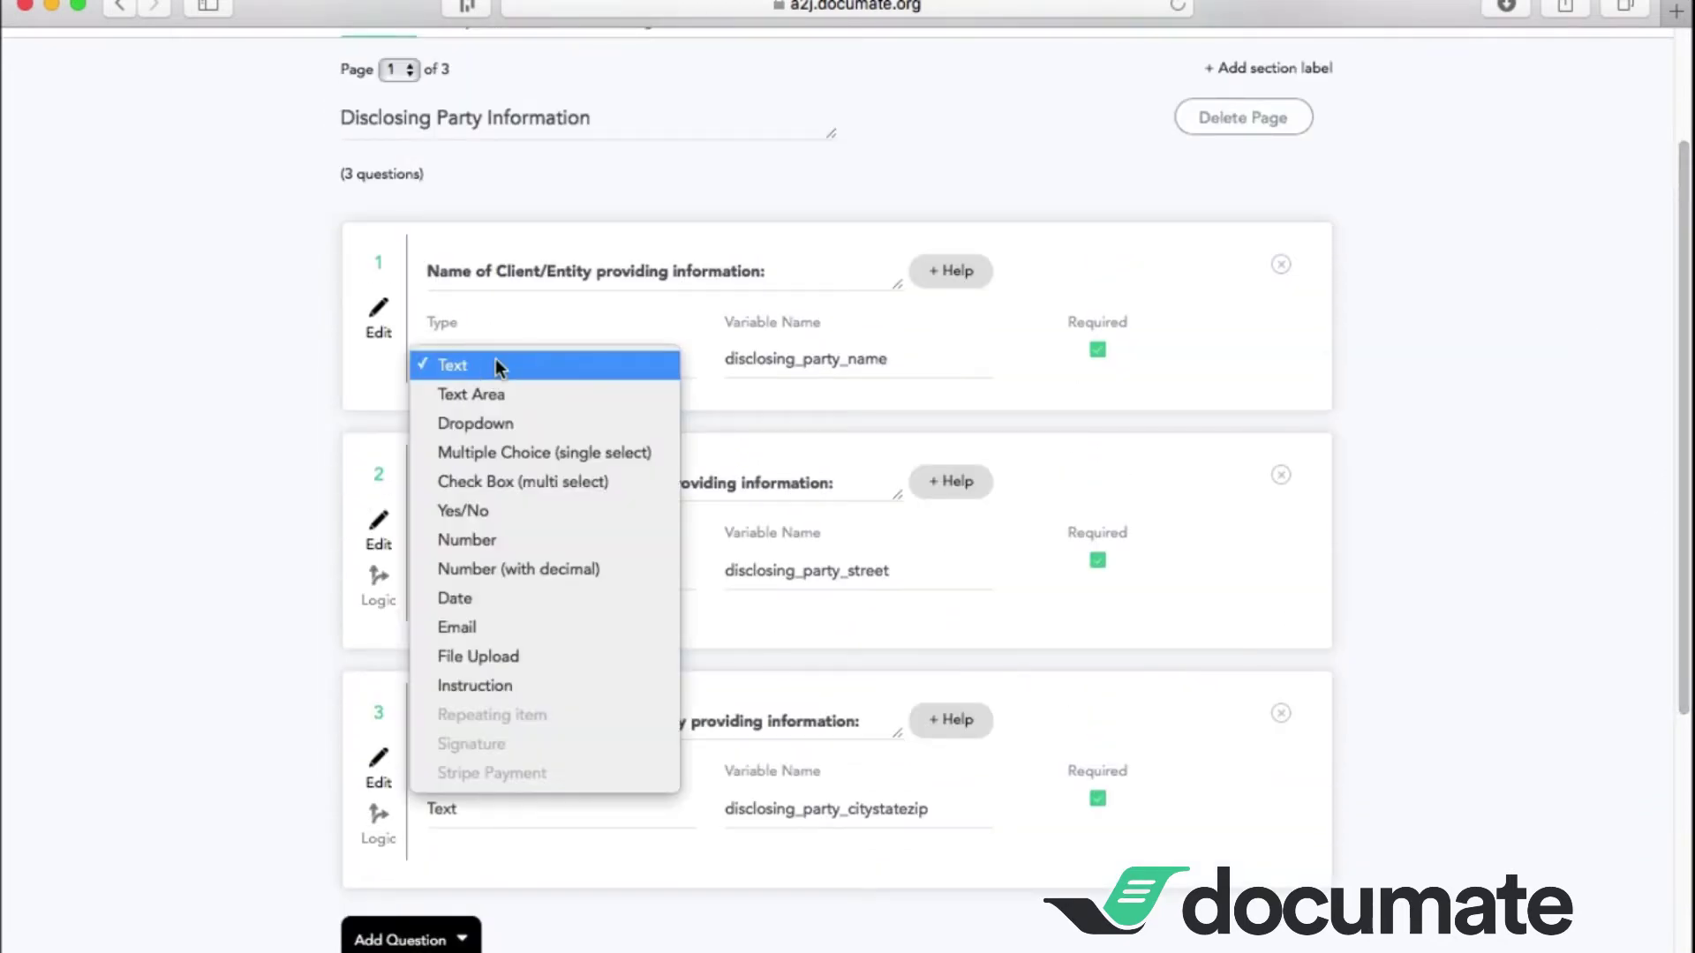
click(495, 363)
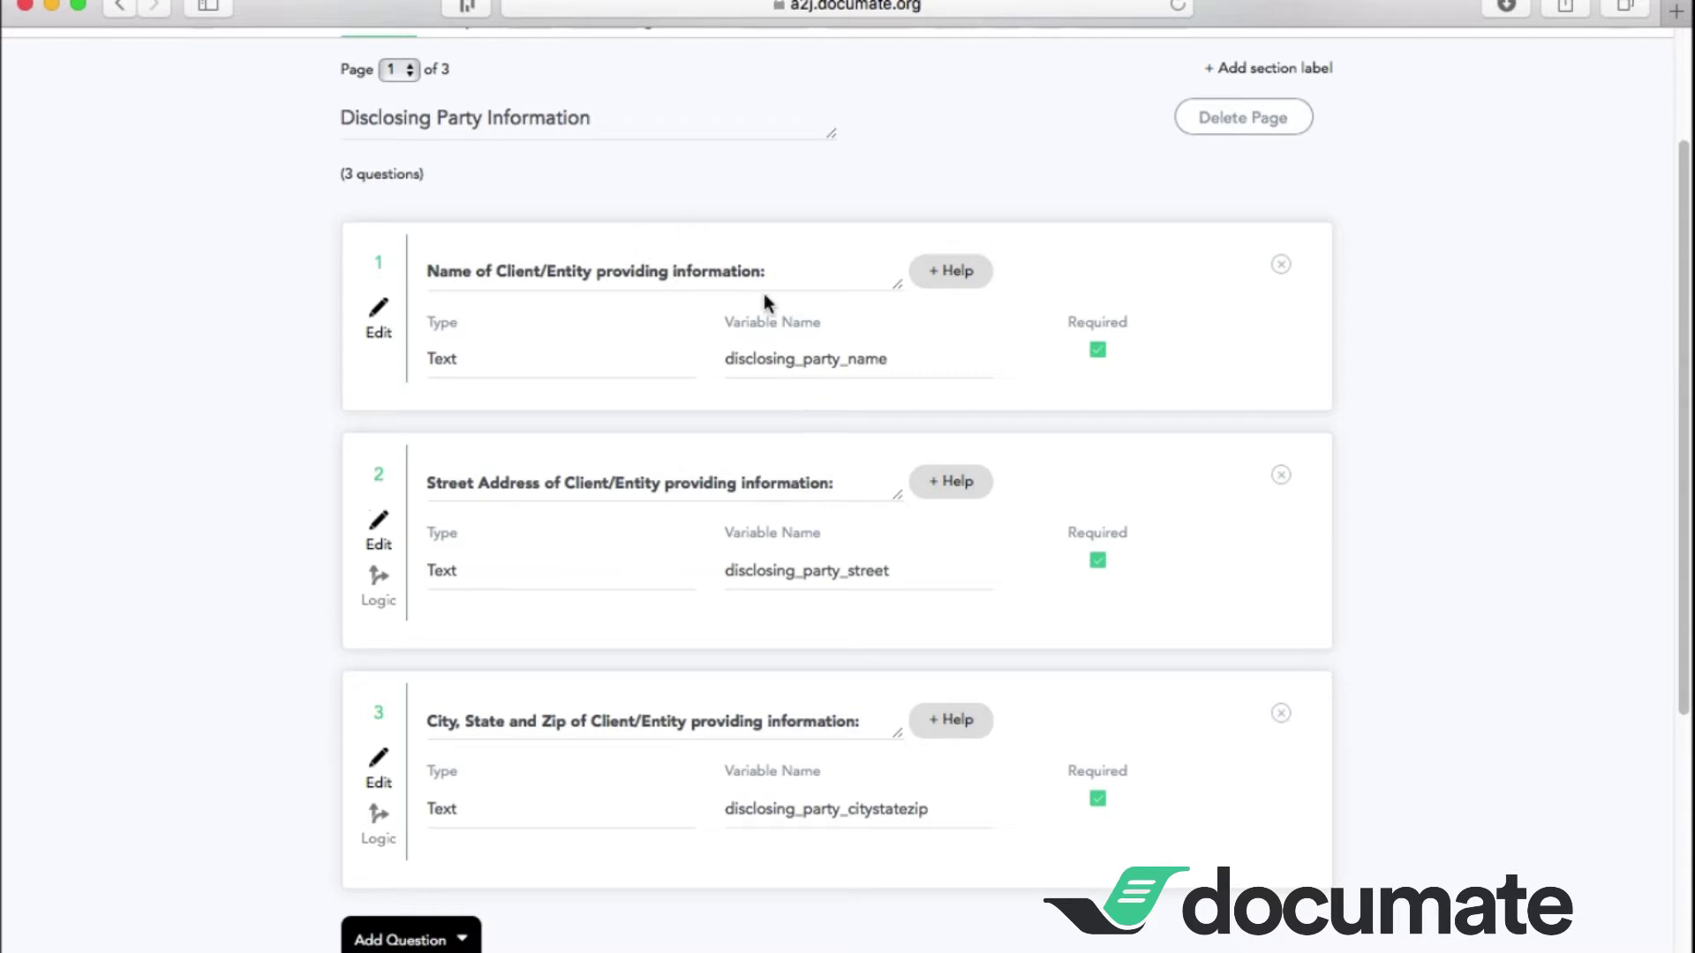
click(1097, 350)
click(1097, 350)
Step: Close the question-type list and advance to page 3, Length of NDA
drag(1680, 234, 1653, 394)
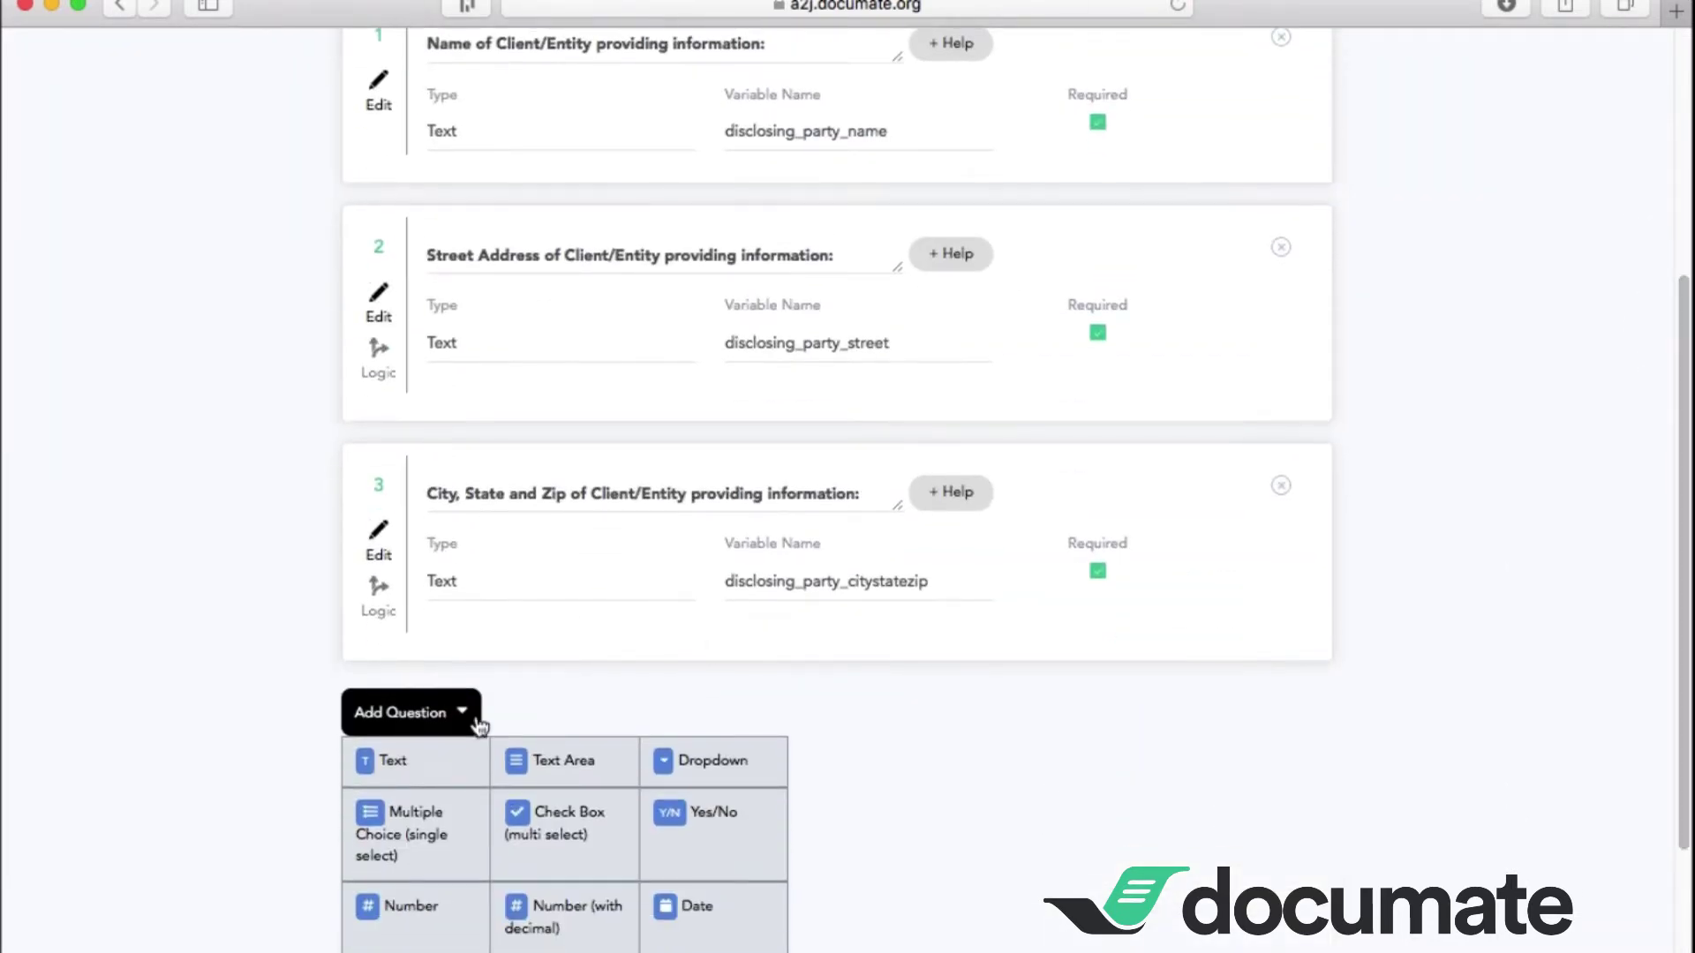
click(366, 712)
click(1251, 900)
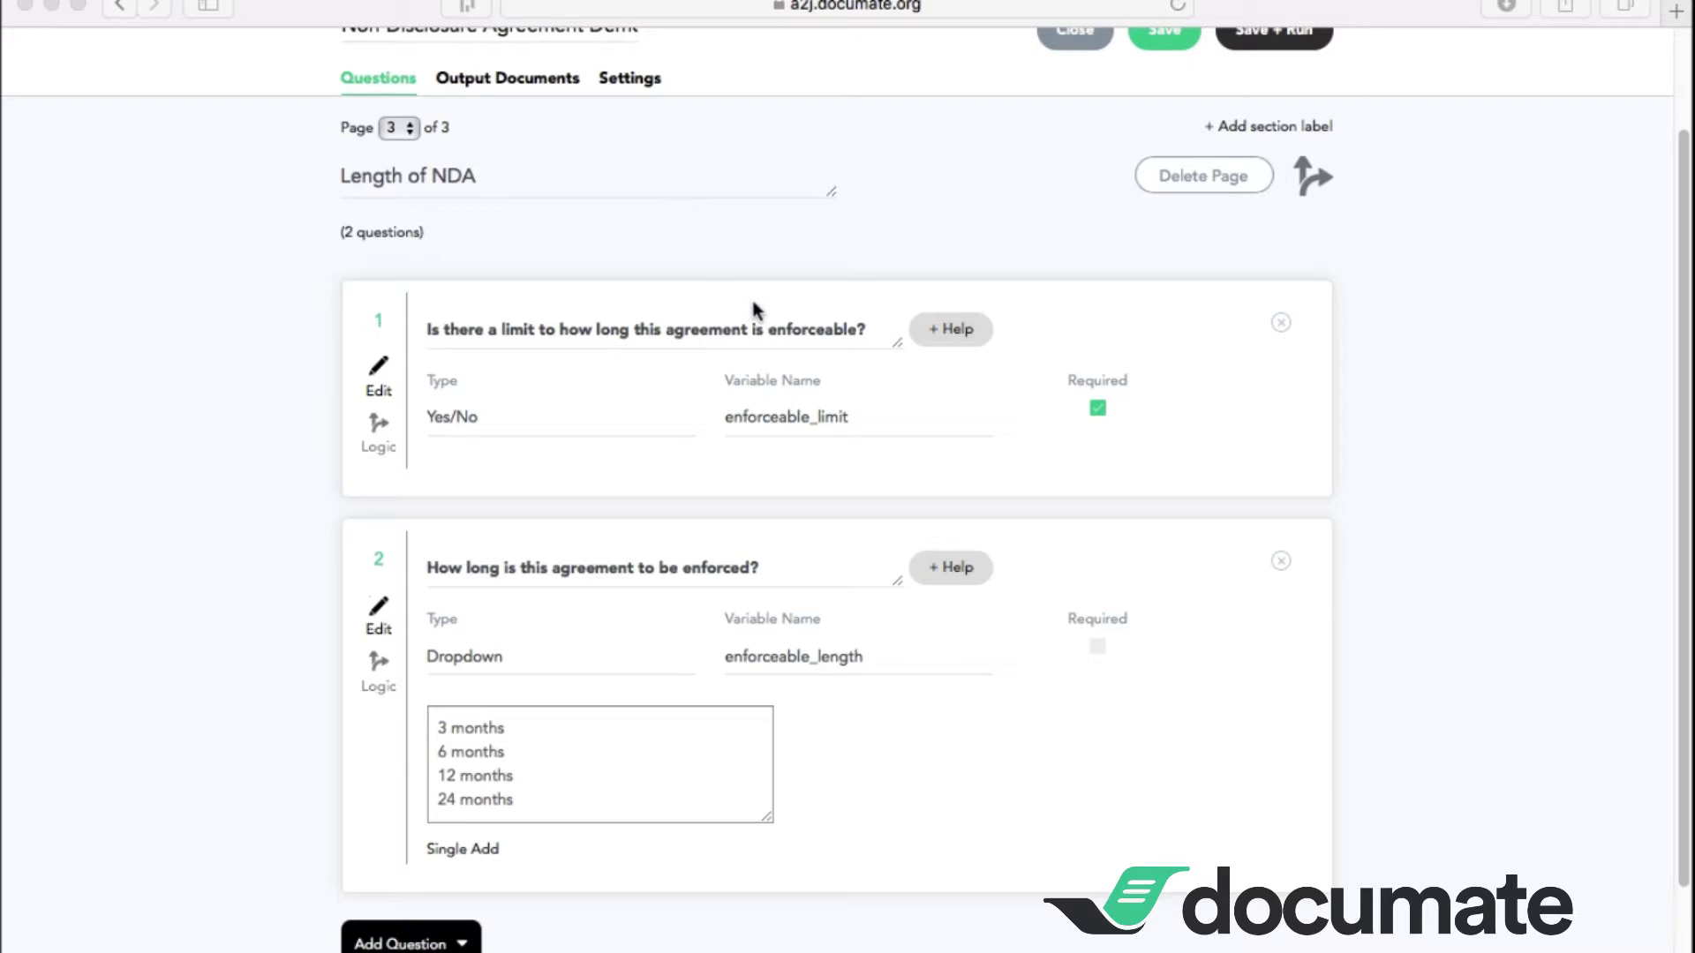
Step: Confirm question 1 is Yes/No and question 2 is Dropdown, then view question 2's display condition
click(570, 430)
click(489, 431)
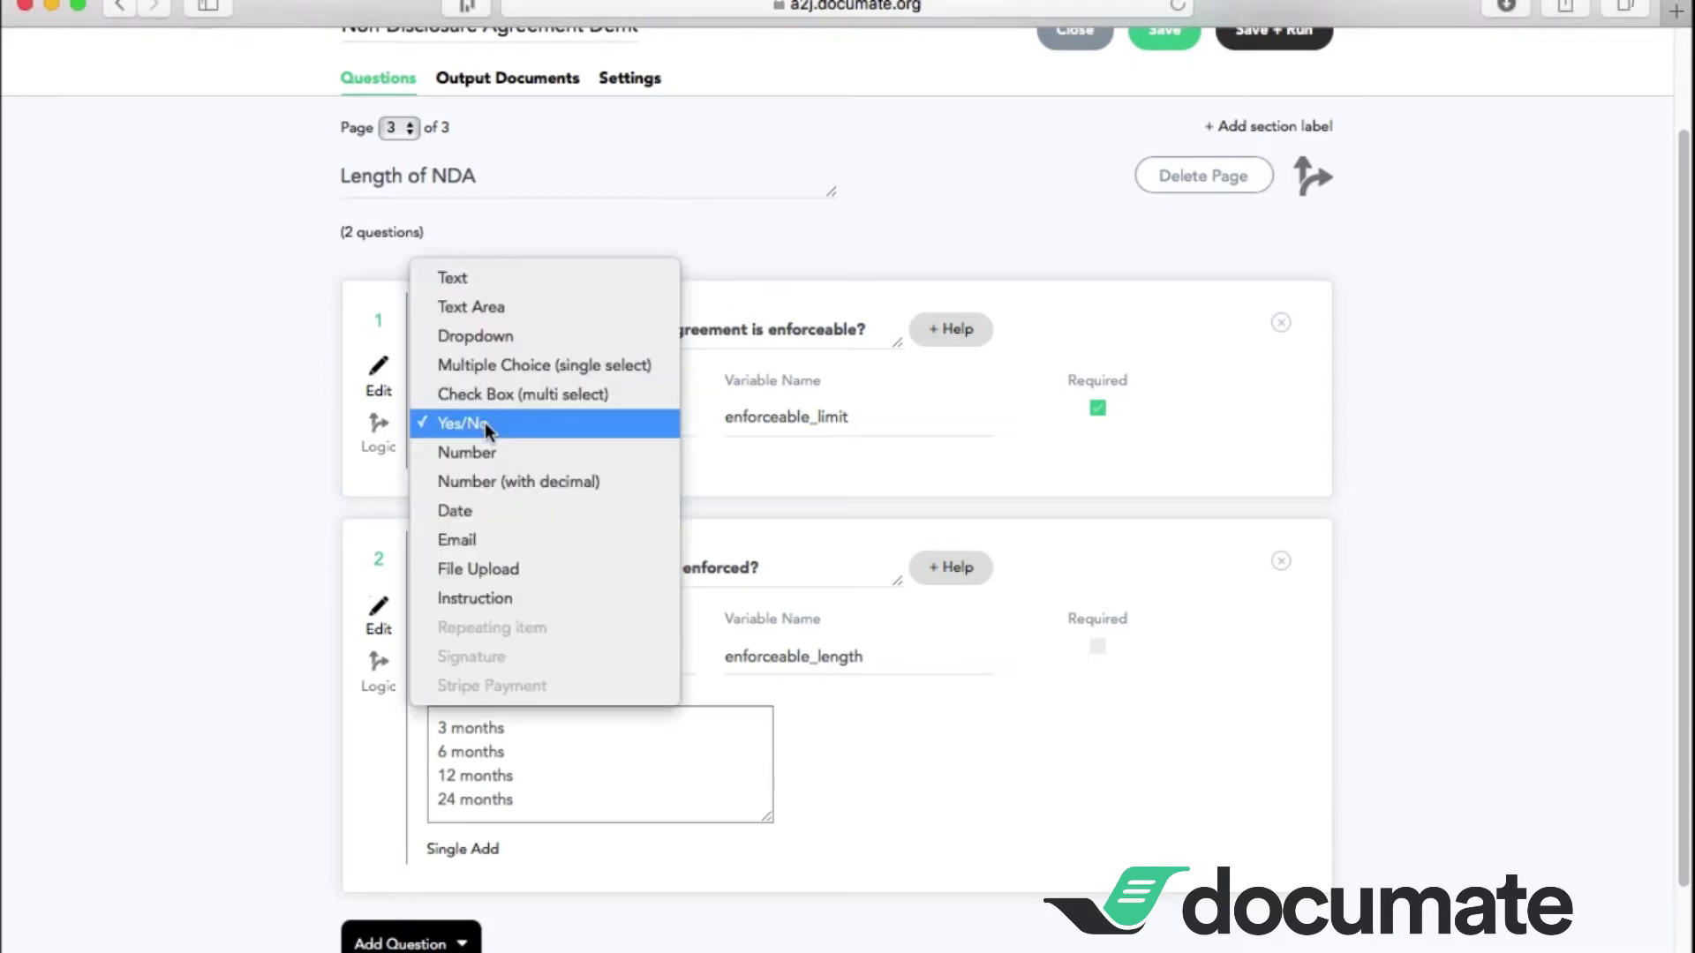
click(486, 430)
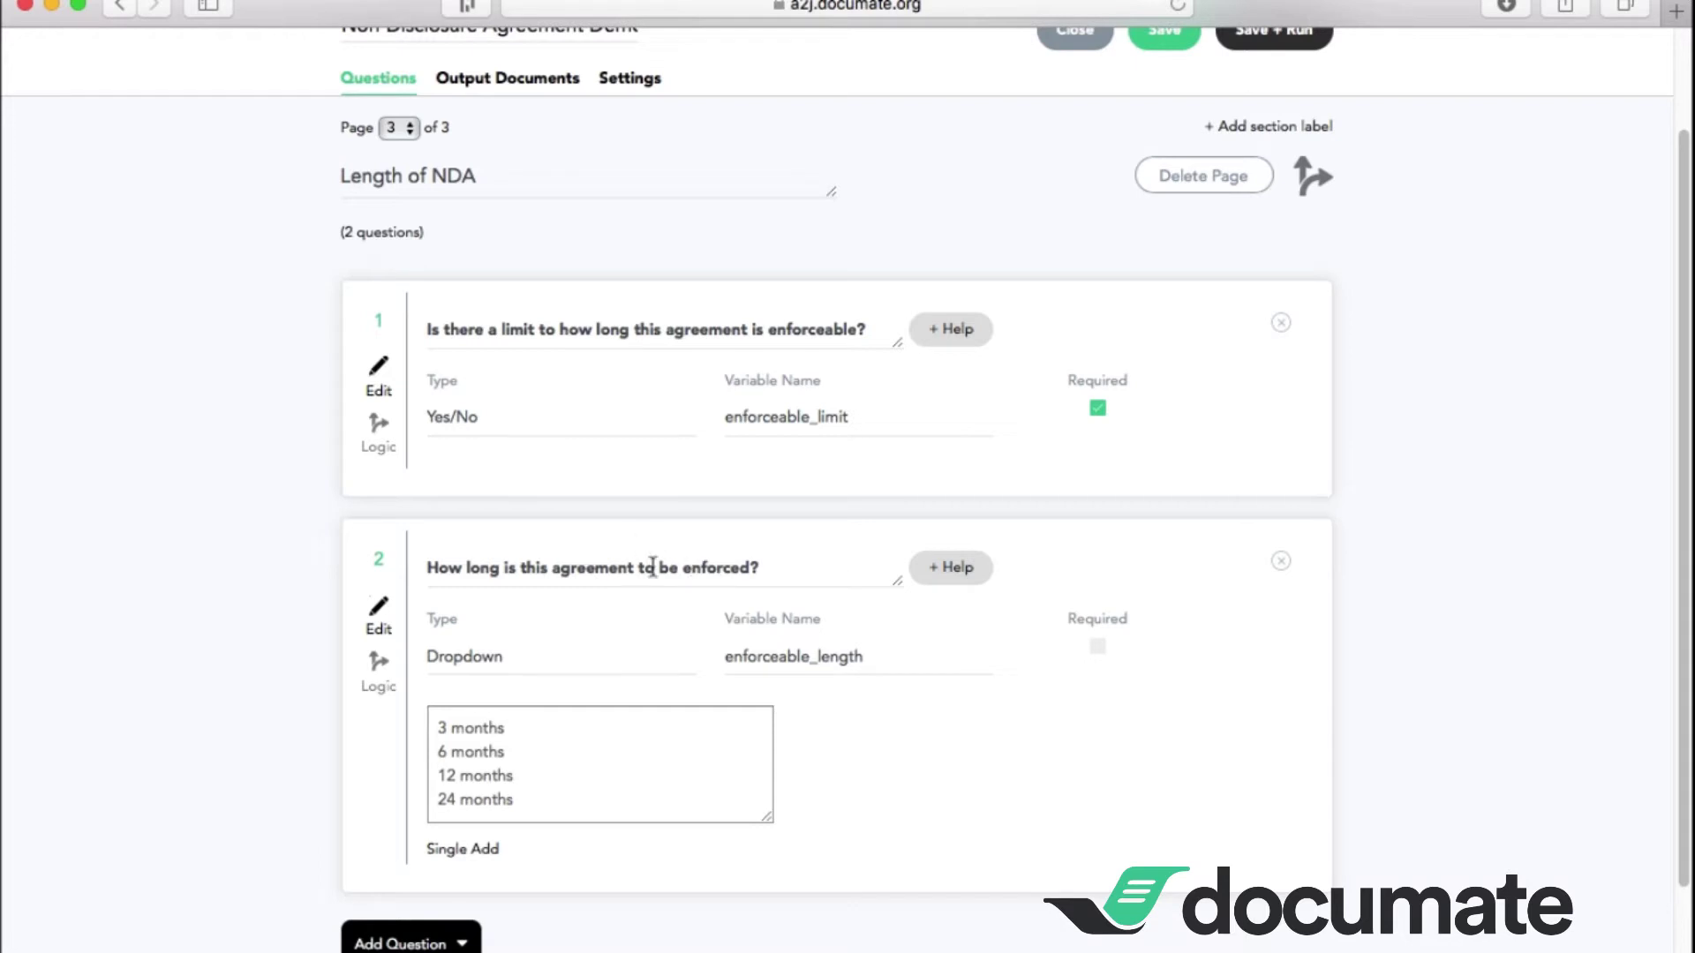
click(563, 662)
click(565, 664)
scroll(1060, 803, down, 3)
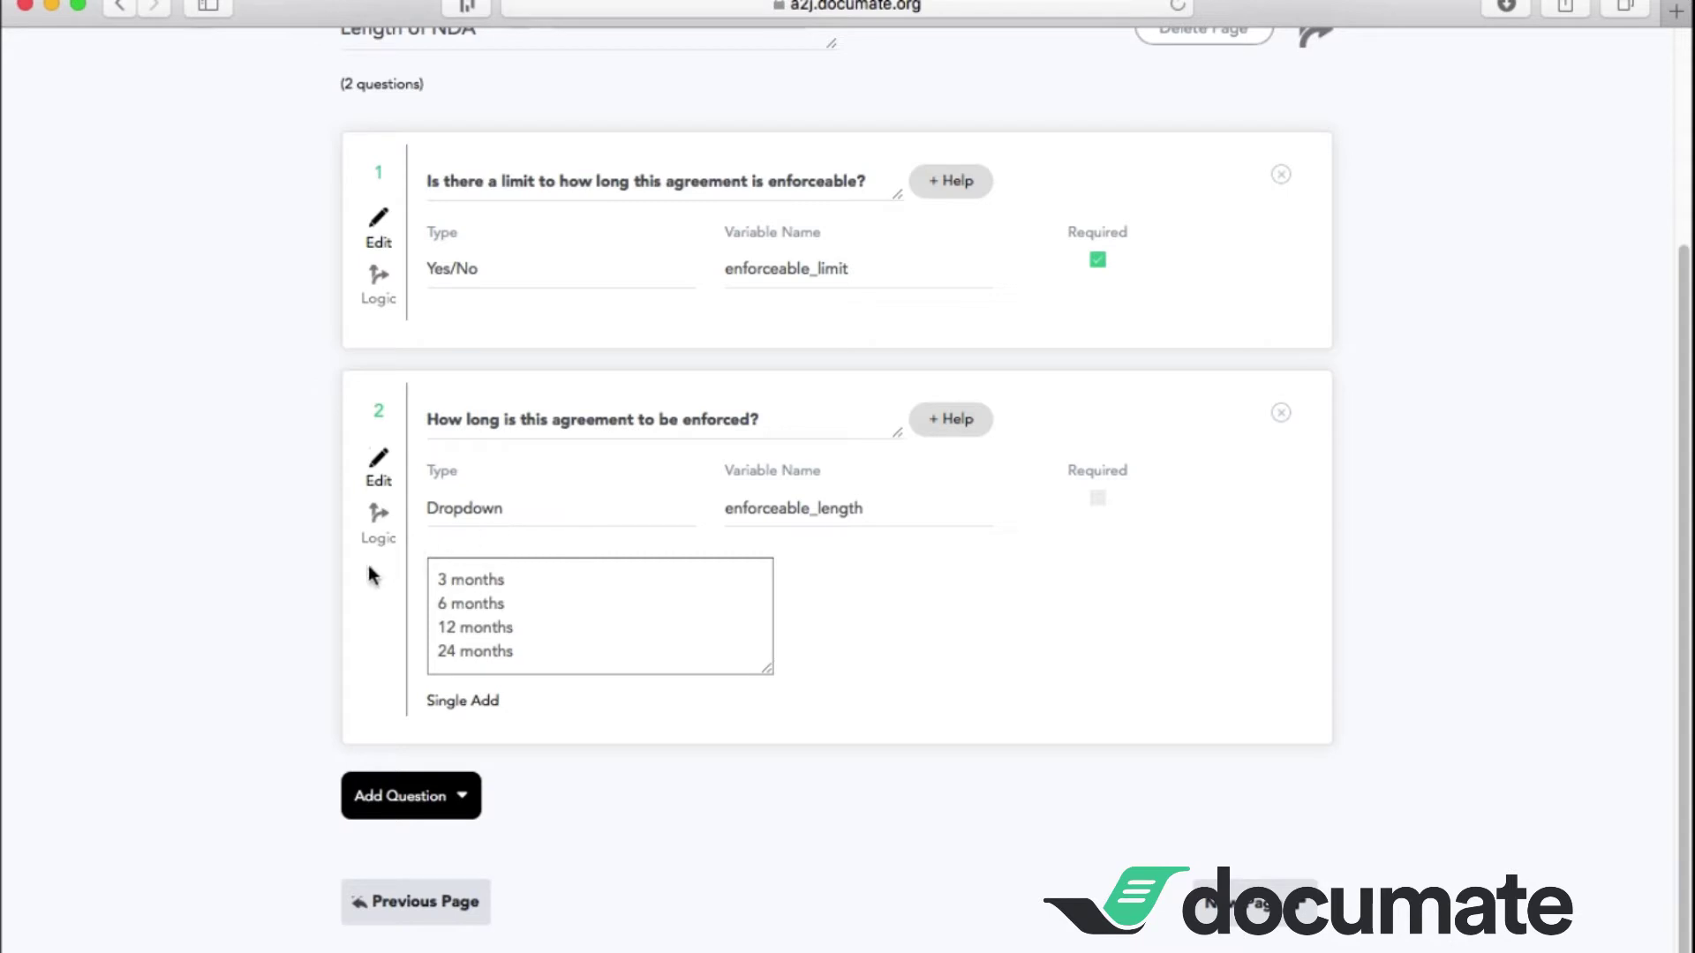
click(381, 519)
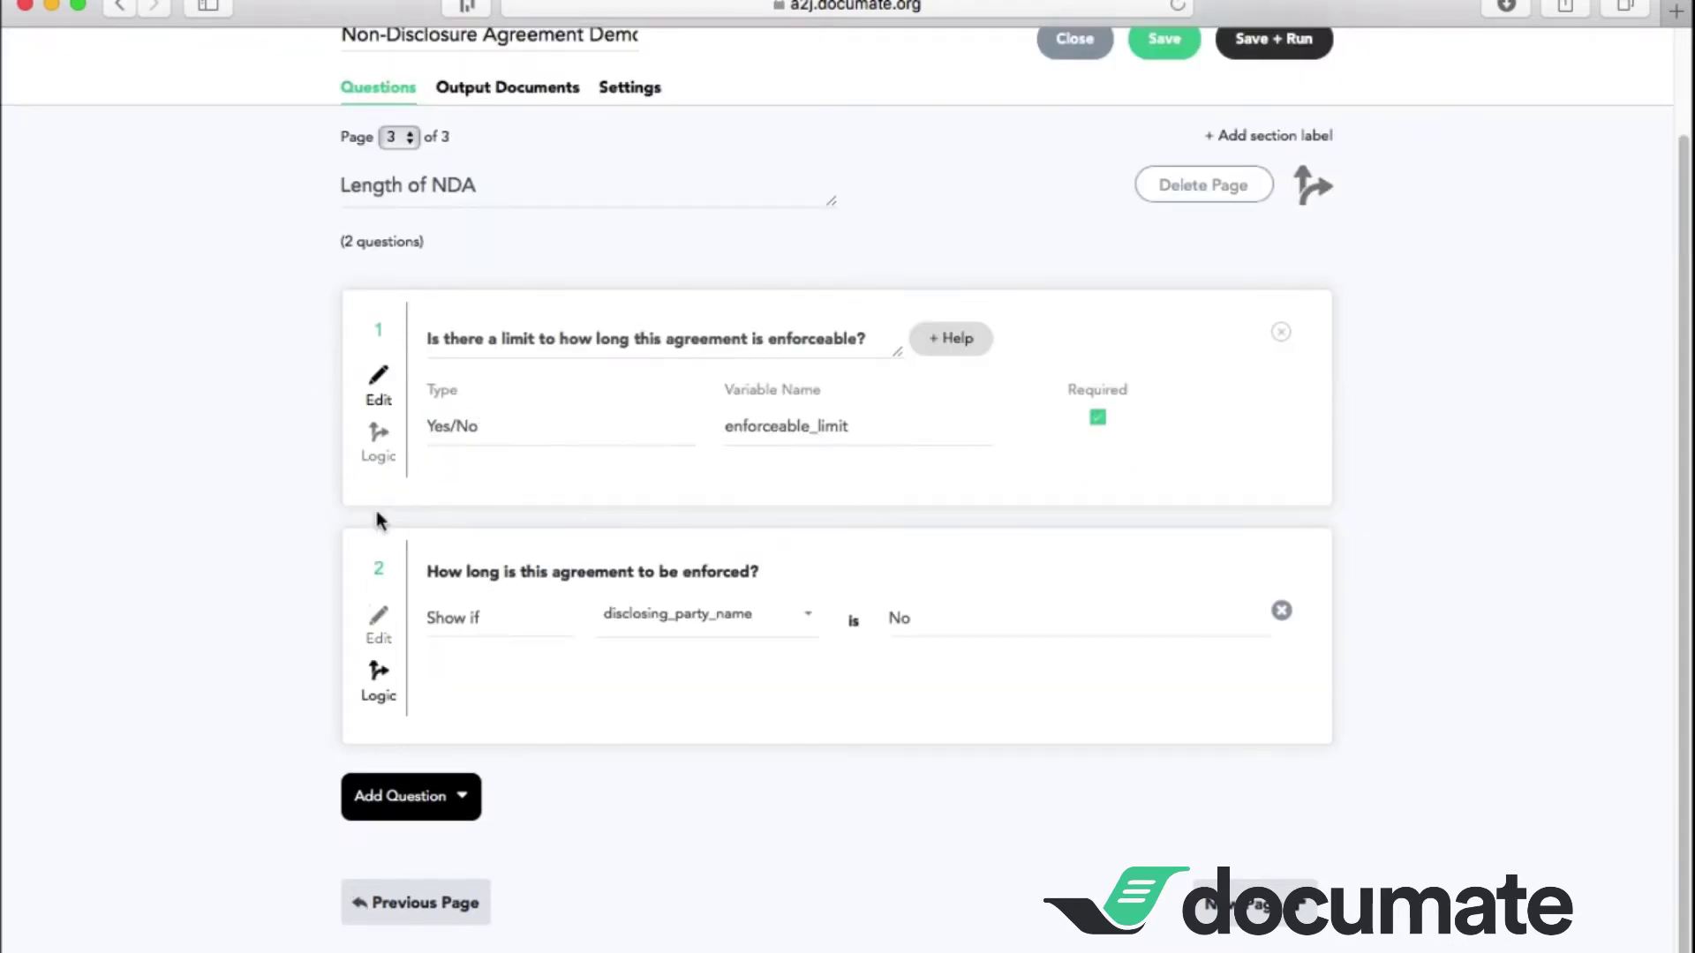
Step: Change question 2's condition to Show if enforceable_limit is Yes and return to its settings
click(519, 625)
click(519, 627)
click(624, 638)
drag(809, 708, 814, 768)
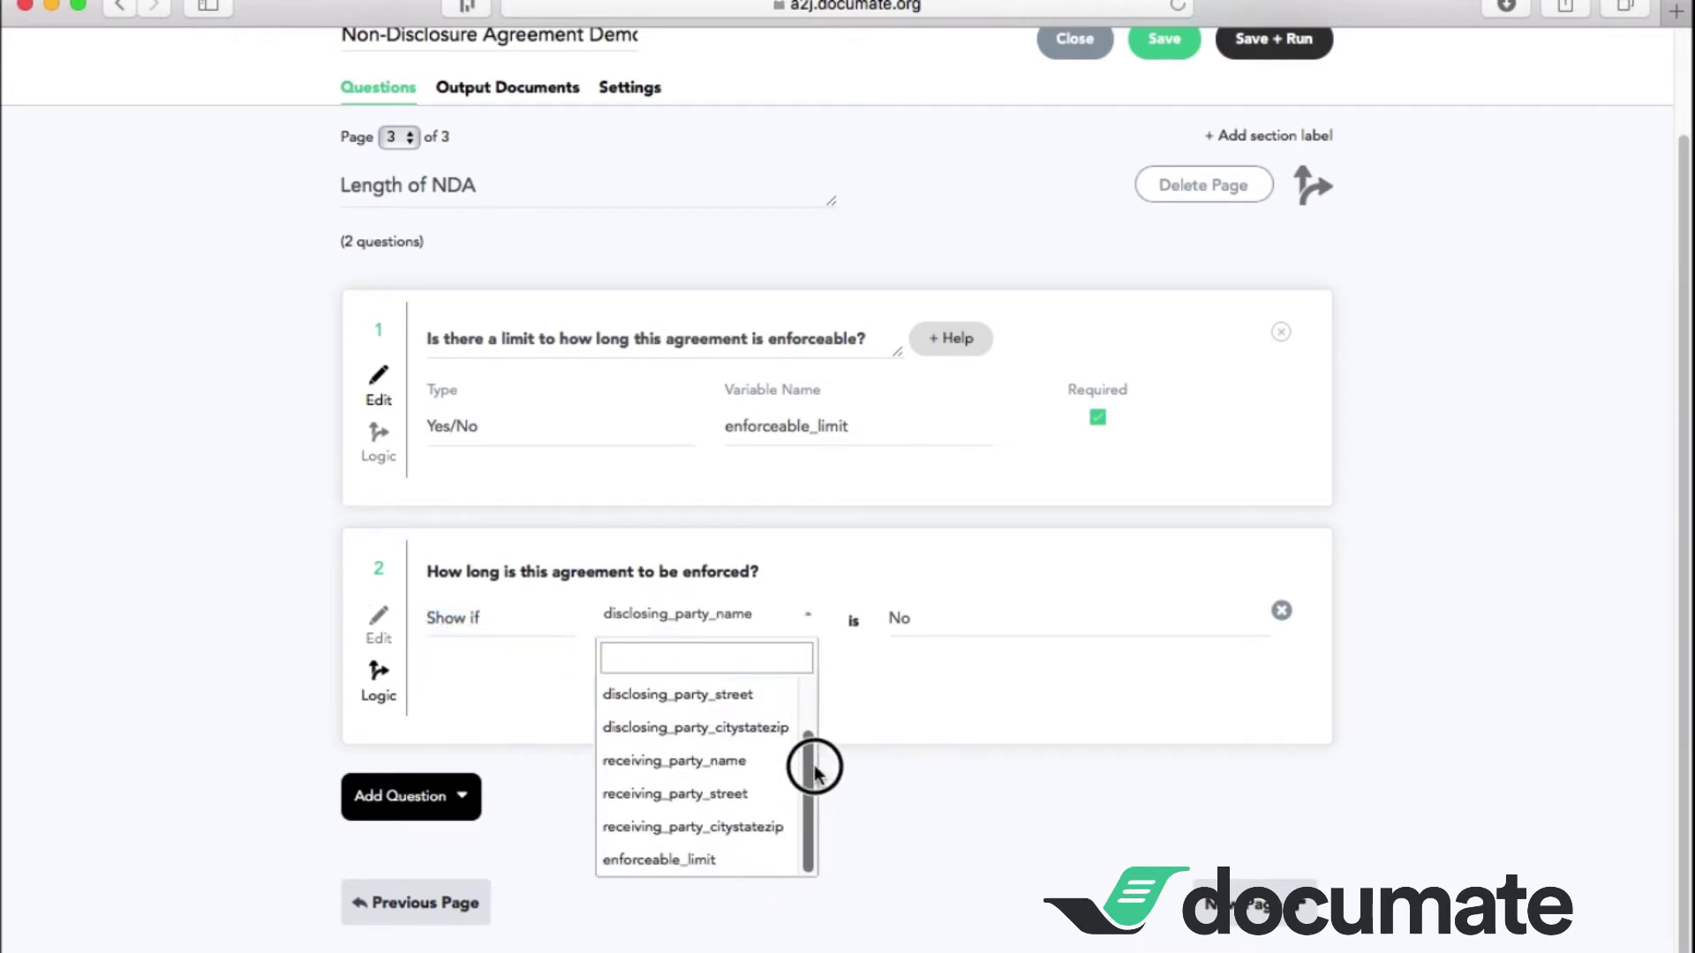
click(752, 860)
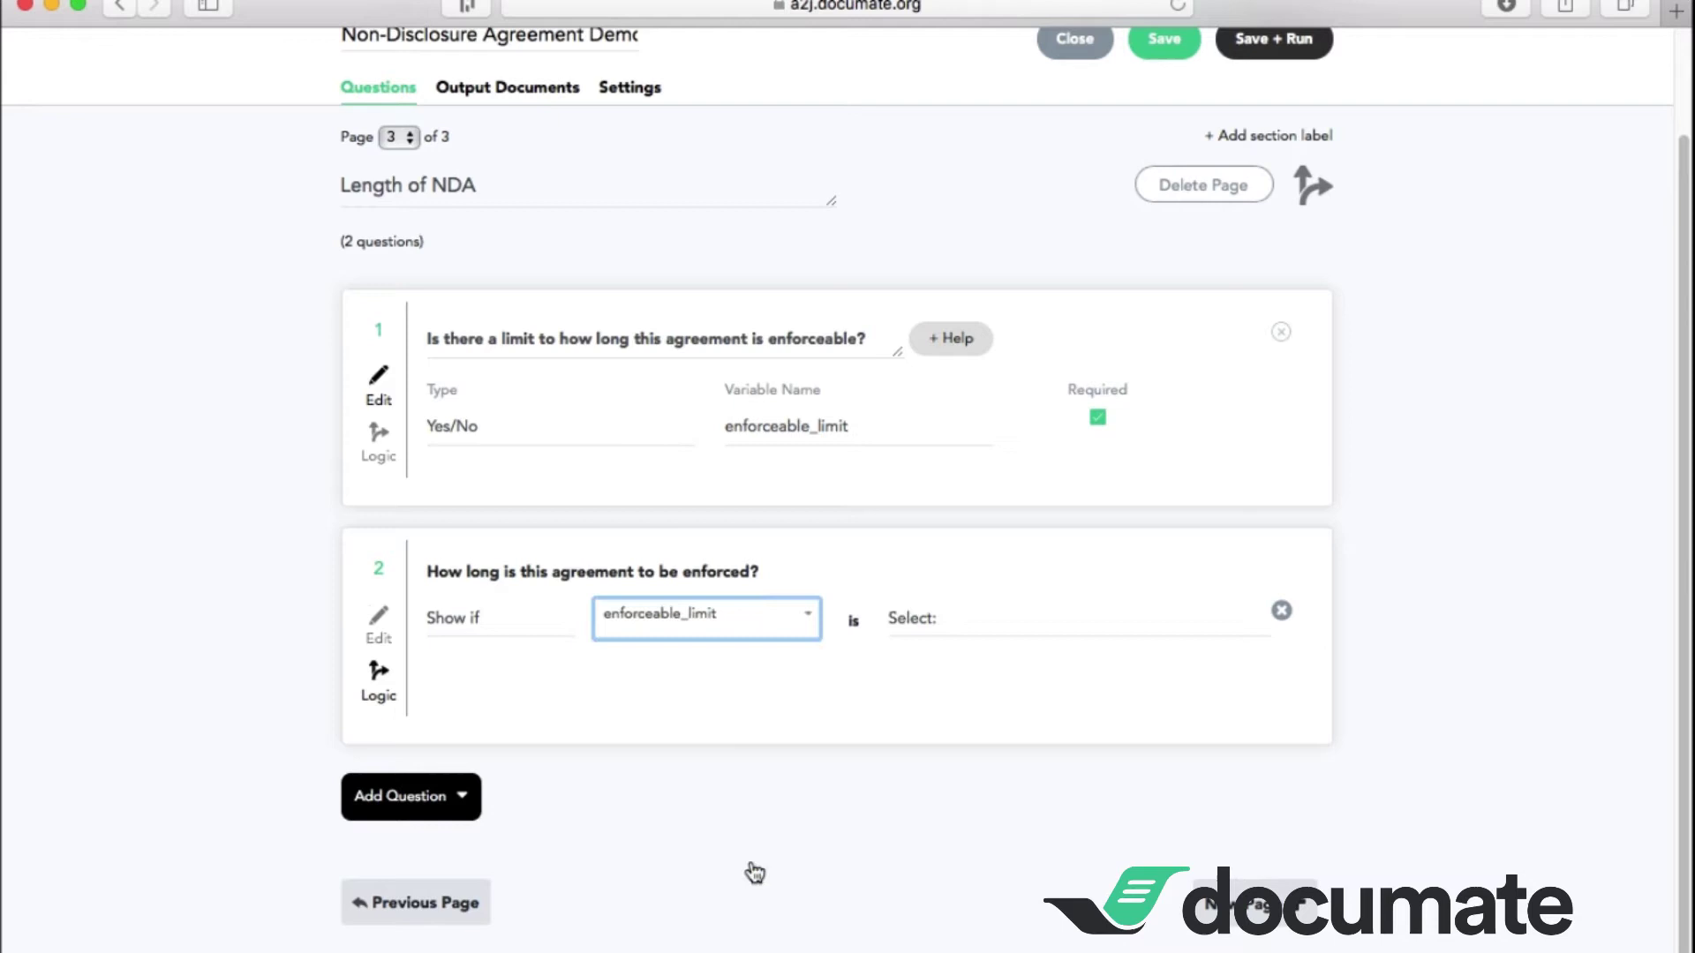
click(906, 624)
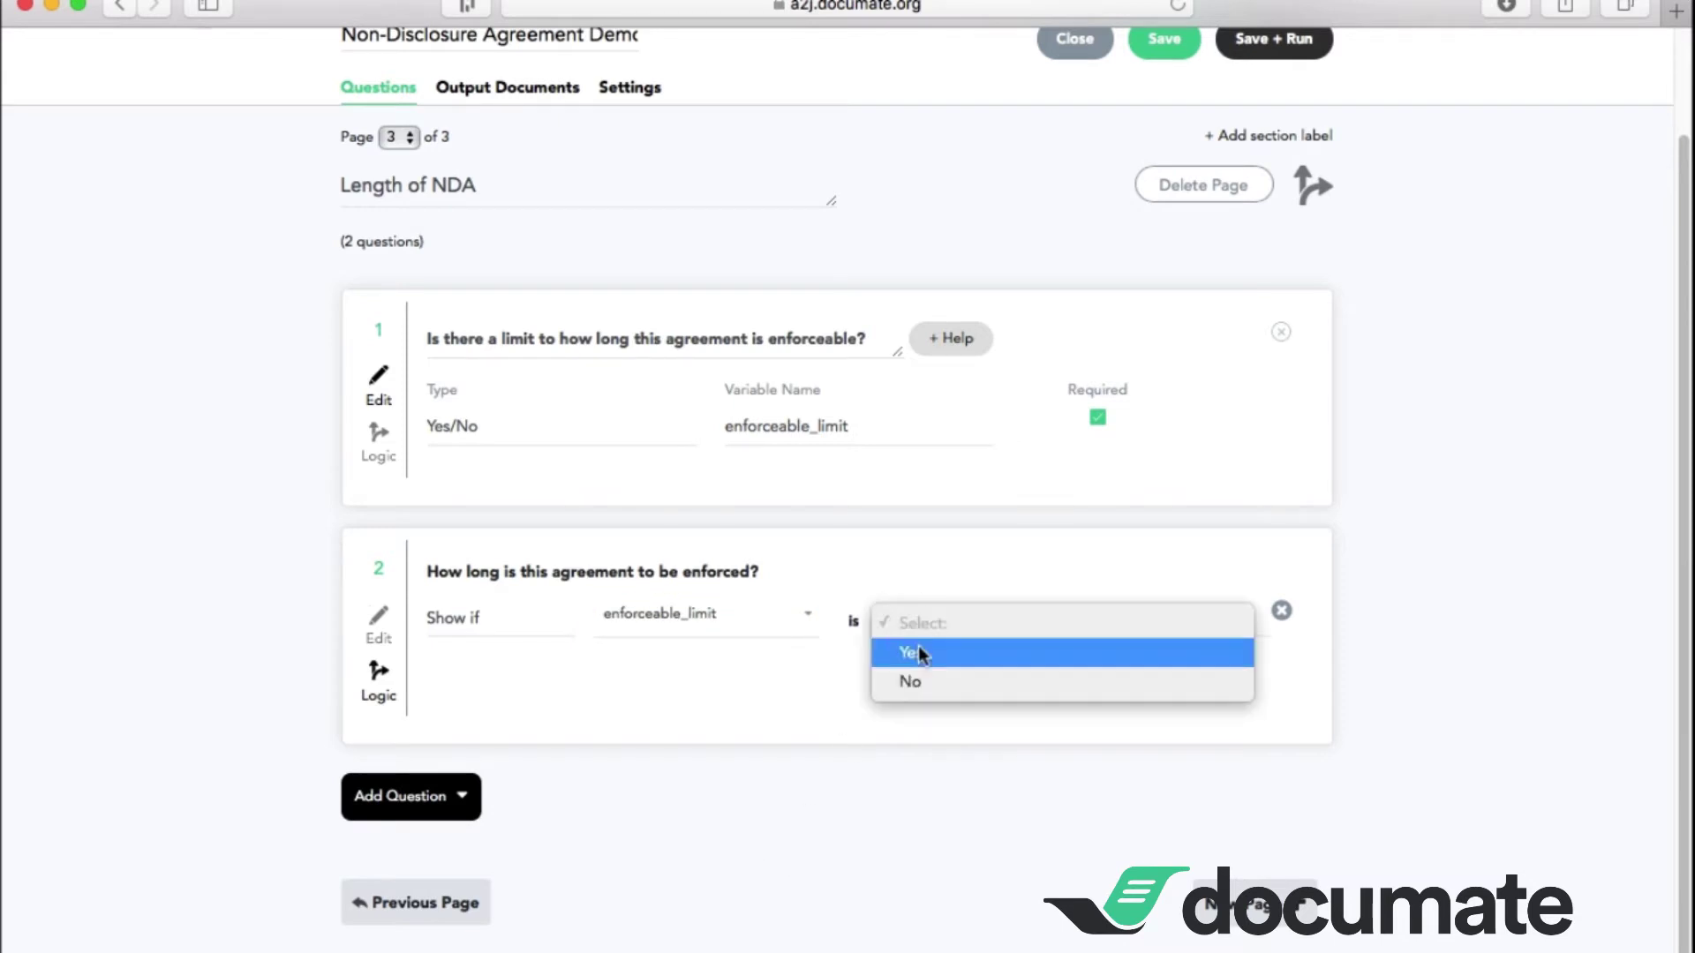
click(916, 653)
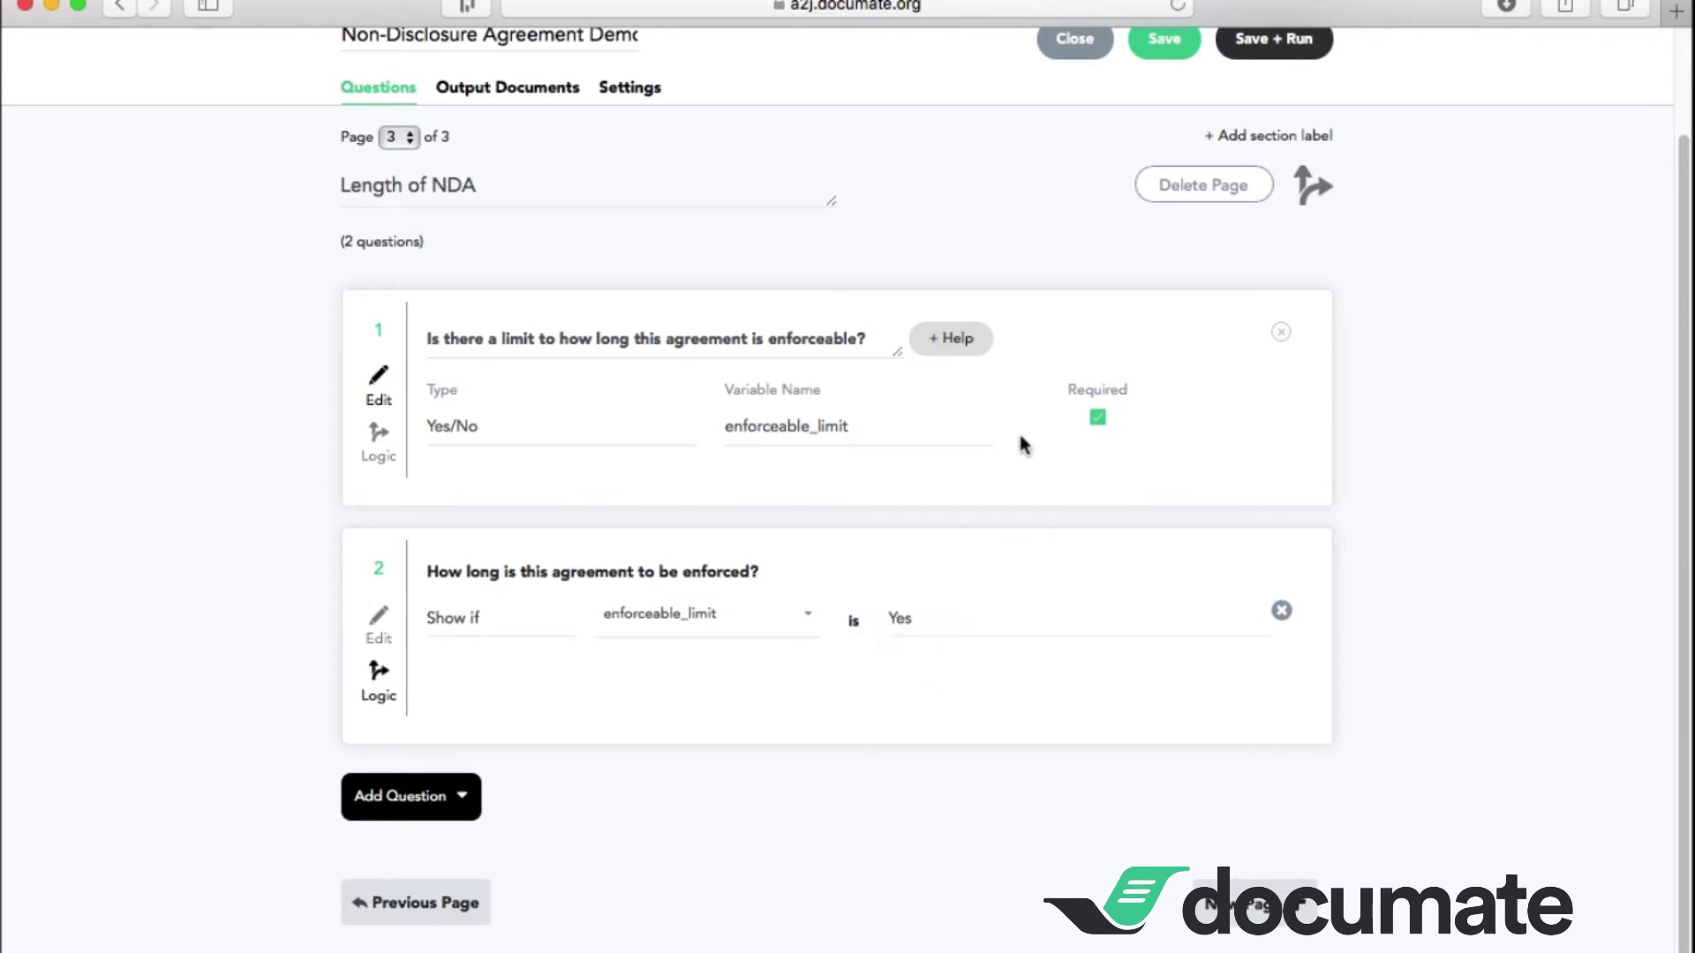
click(374, 625)
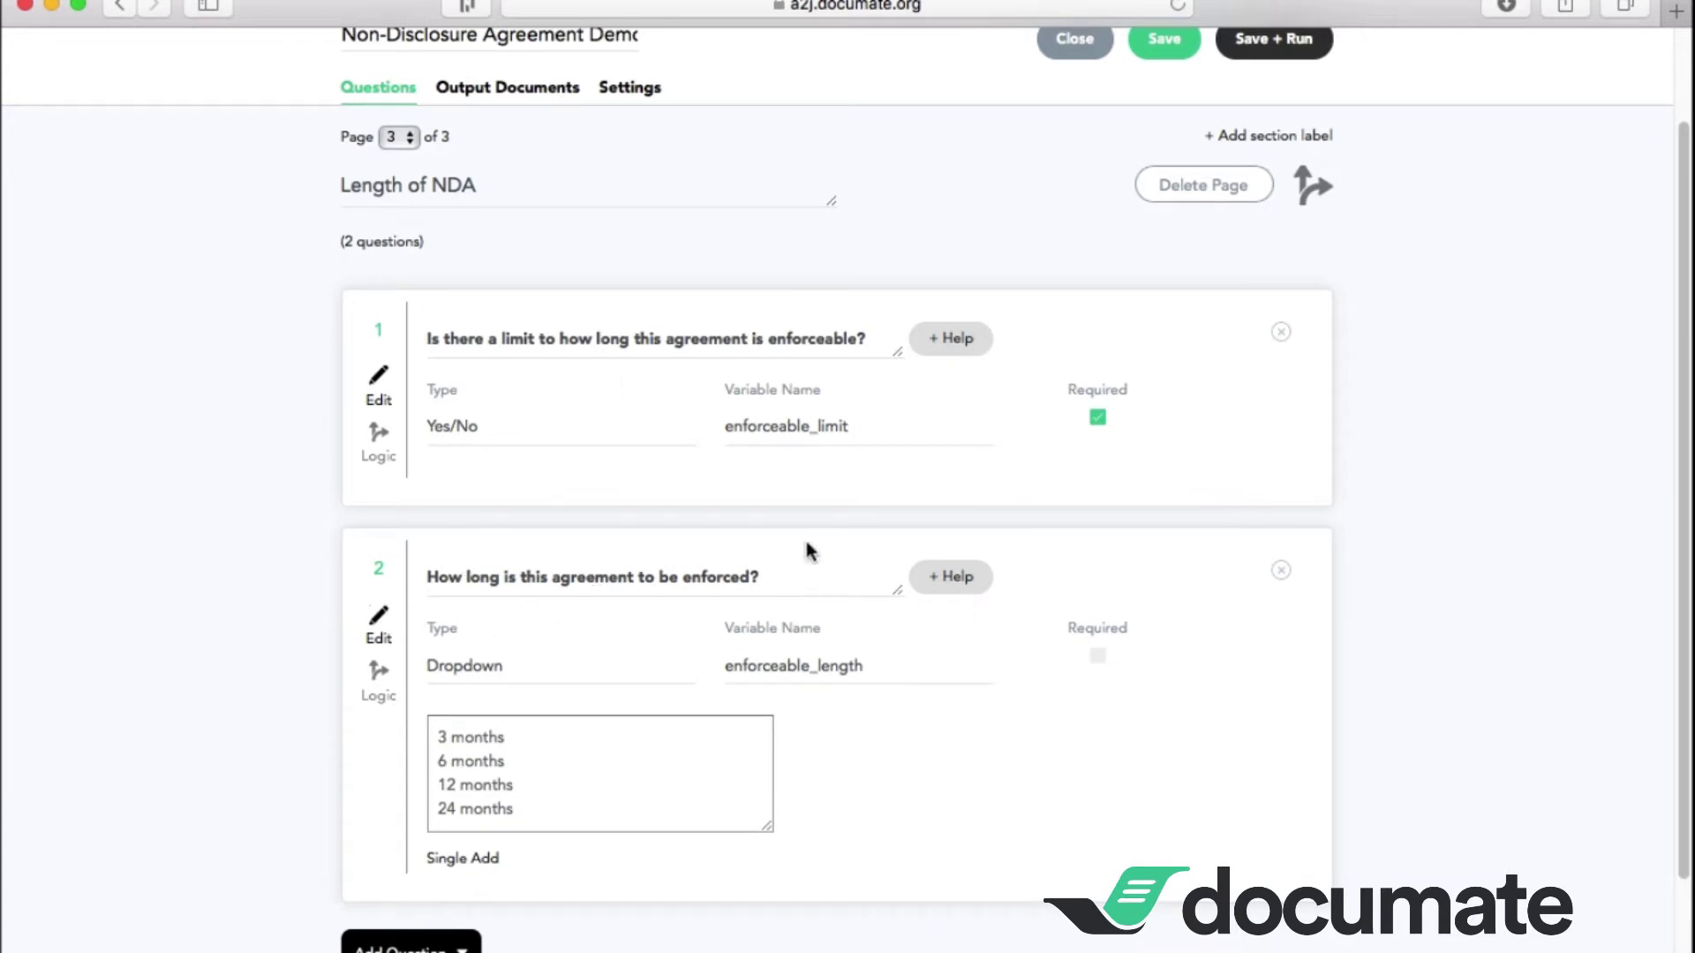
Step: Go to the workflow's Output Documents page
scroll(996, 252, up, 1)
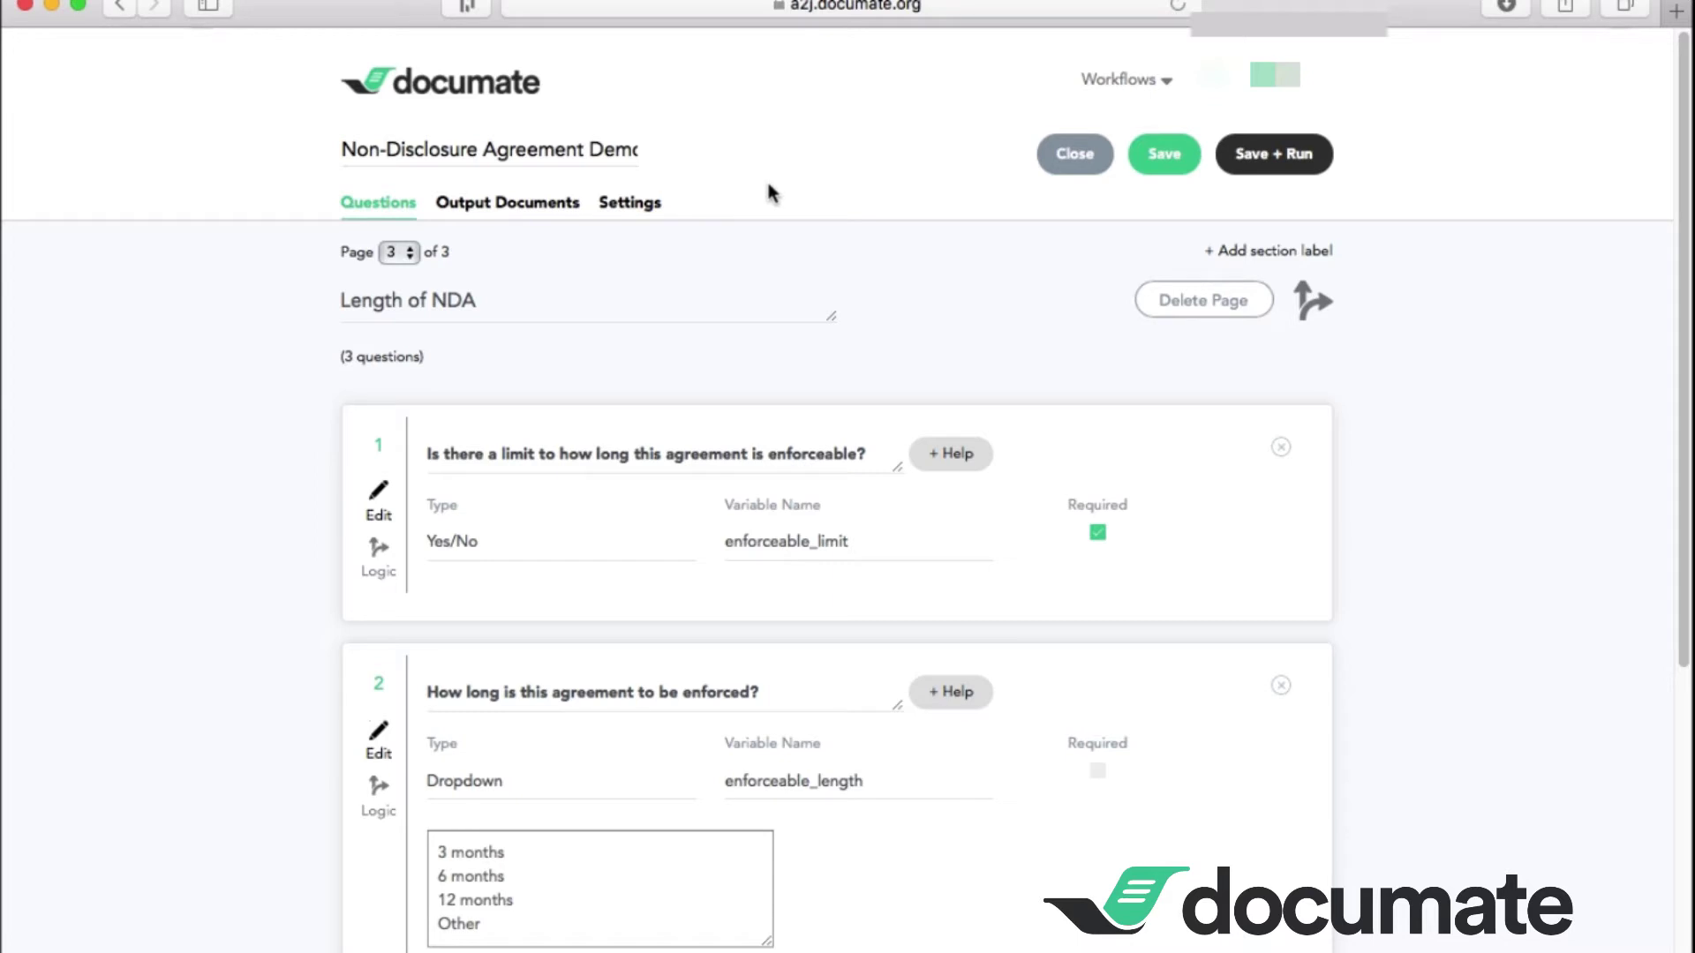
click(500, 216)
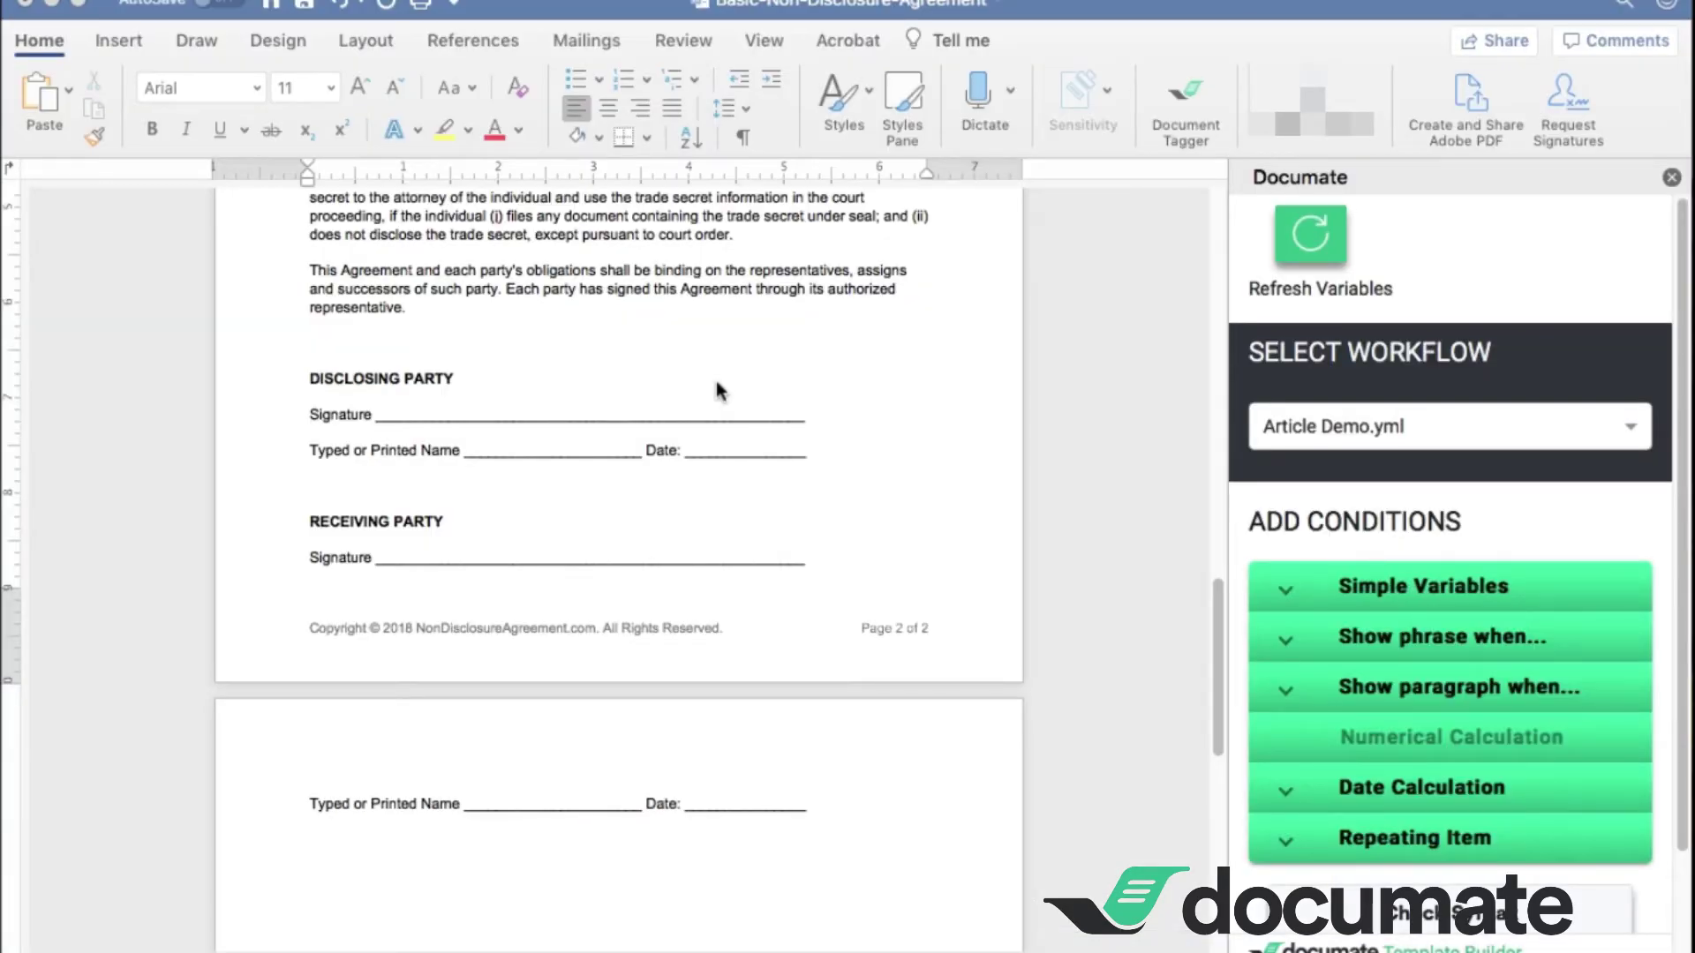
Step: Link Word's Documate pane to the Non-Disclosure Agreement Demo.yml workflow
drag(1216, 631, 1205, 247)
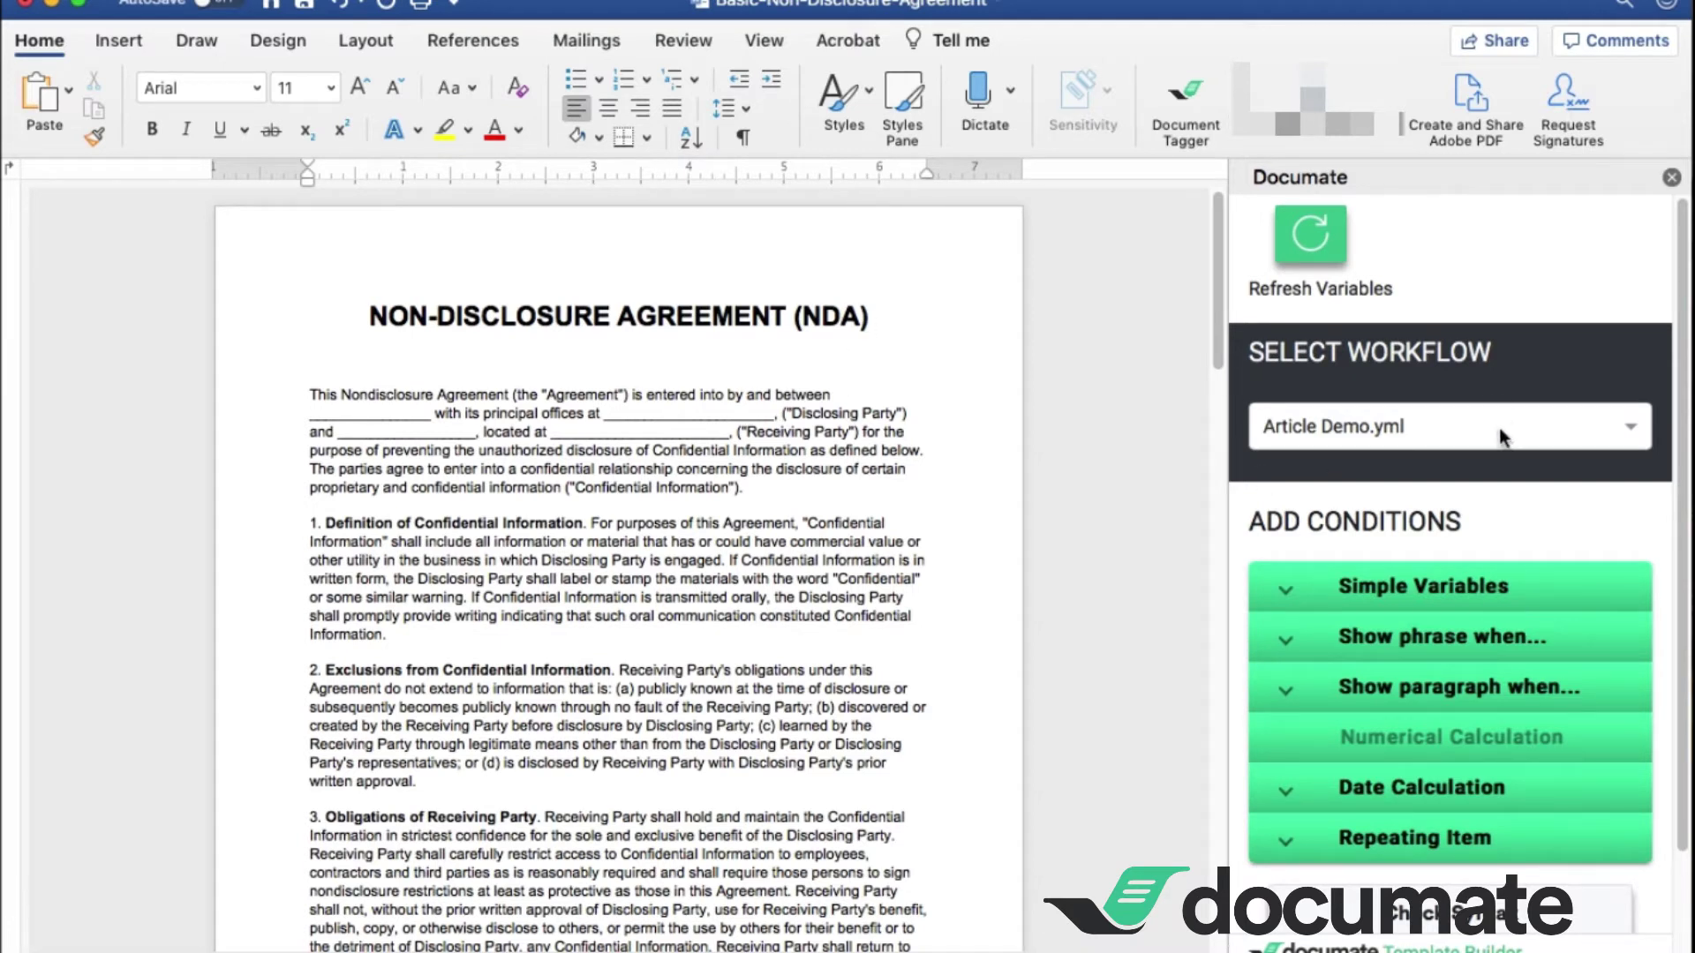
click(1383, 441)
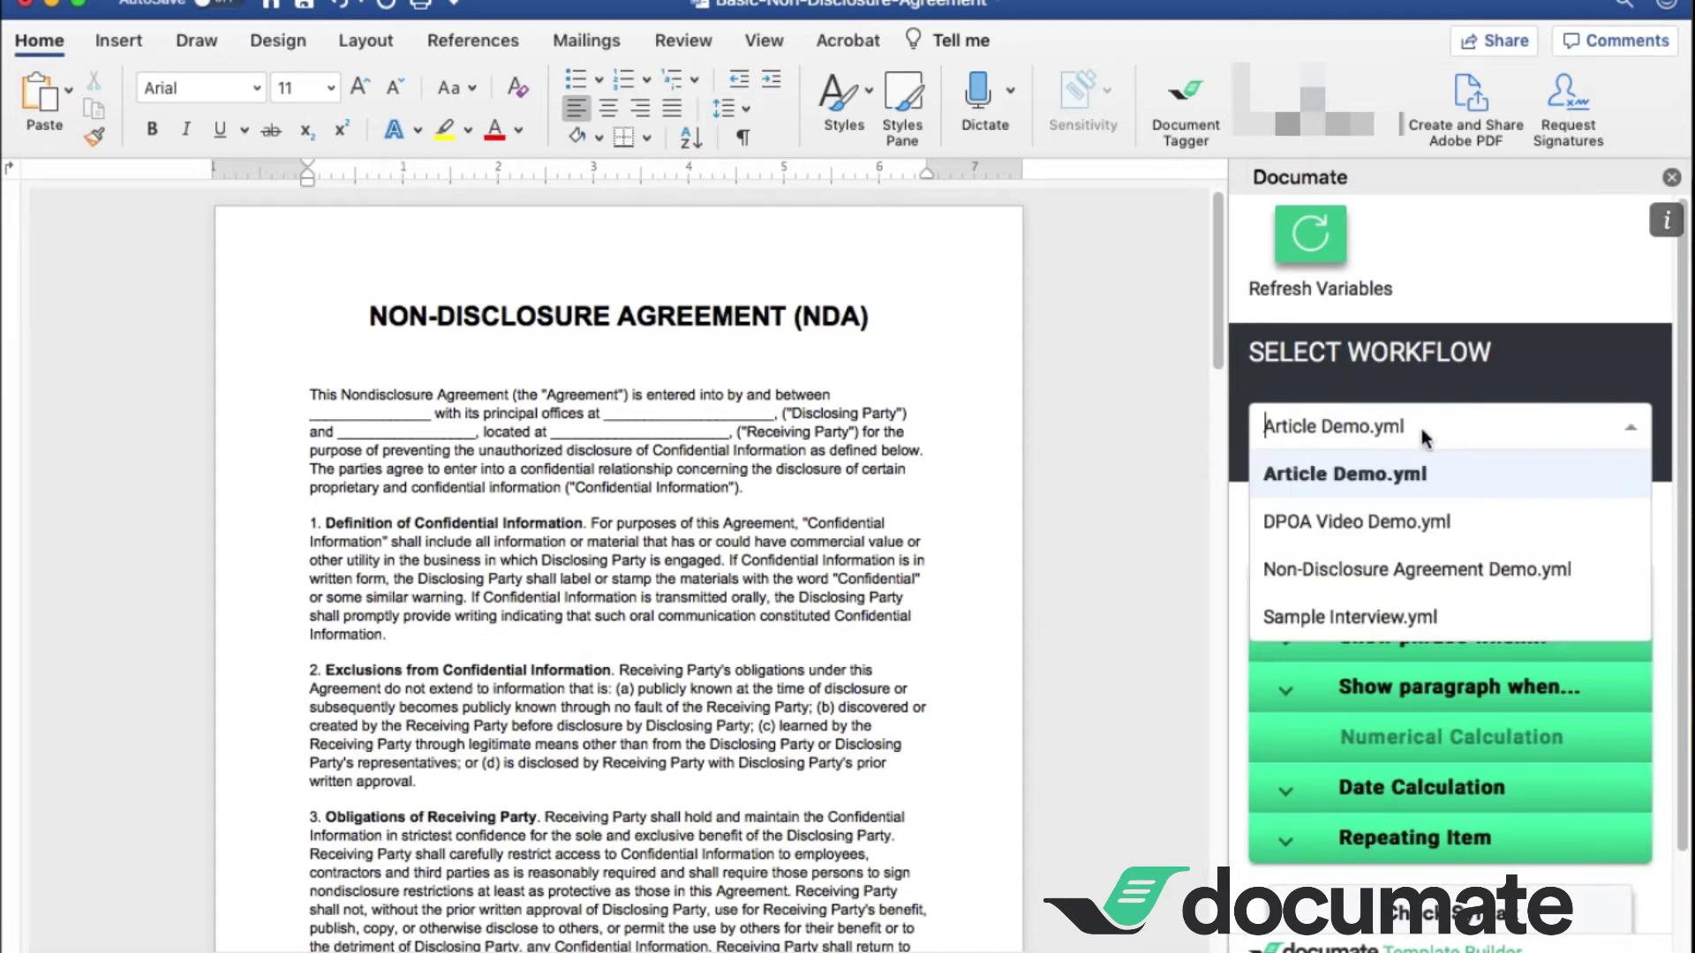
click(1401, 576)
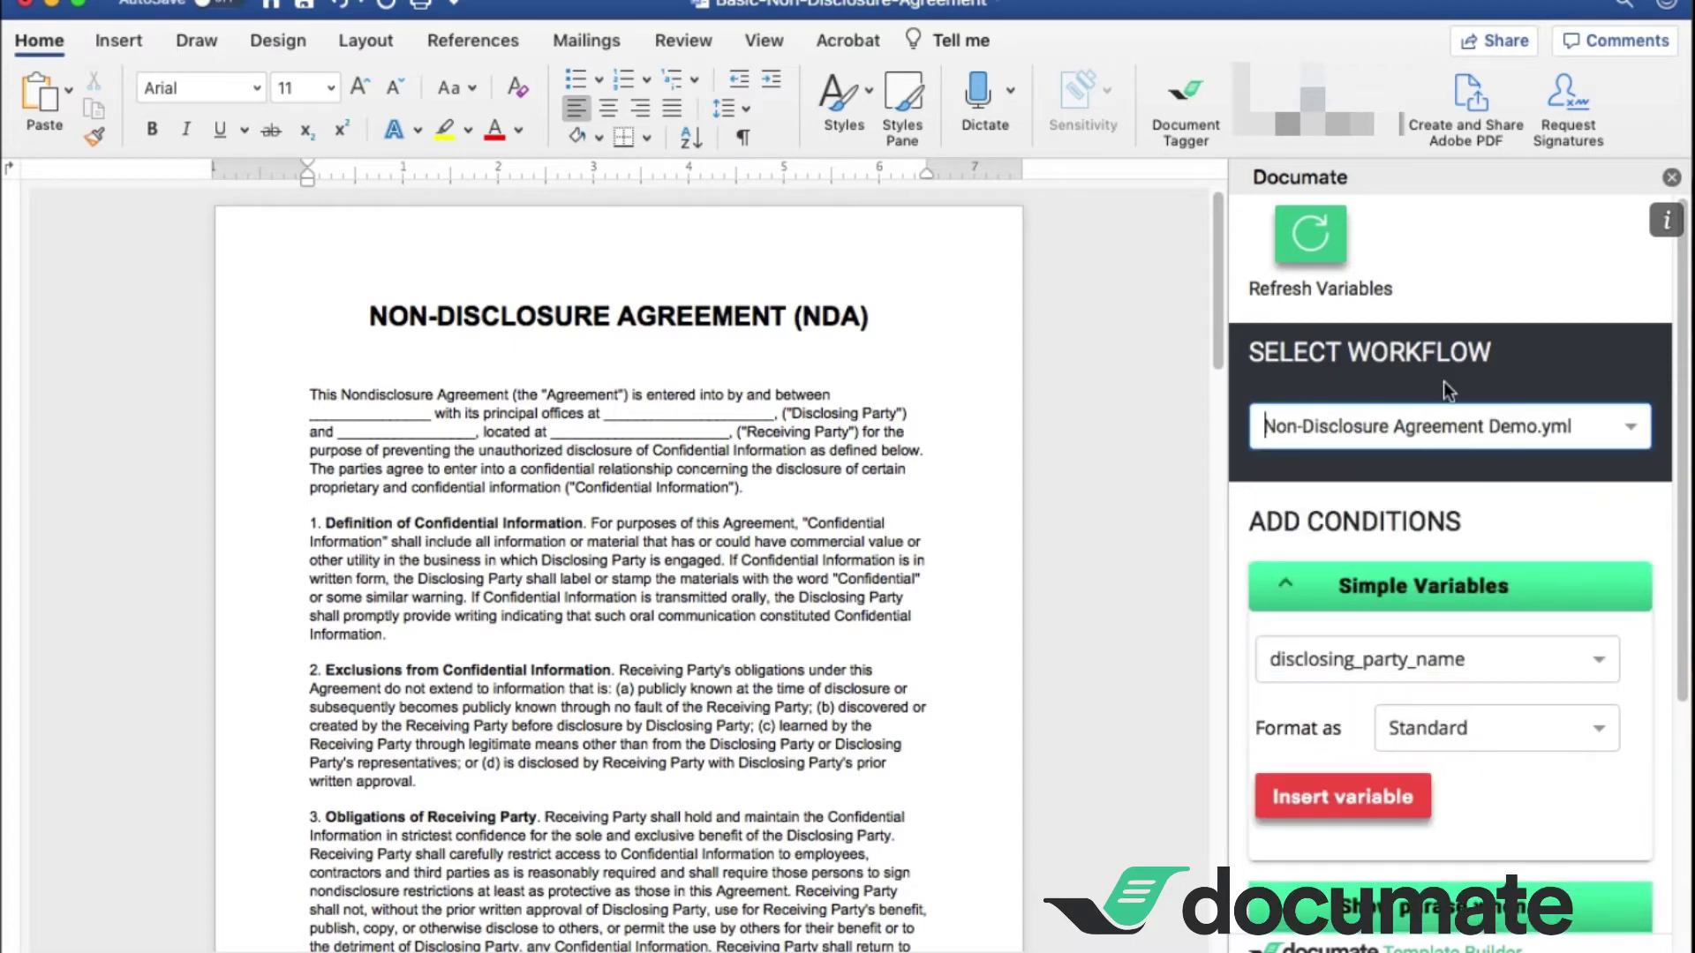
click(1312, 584)
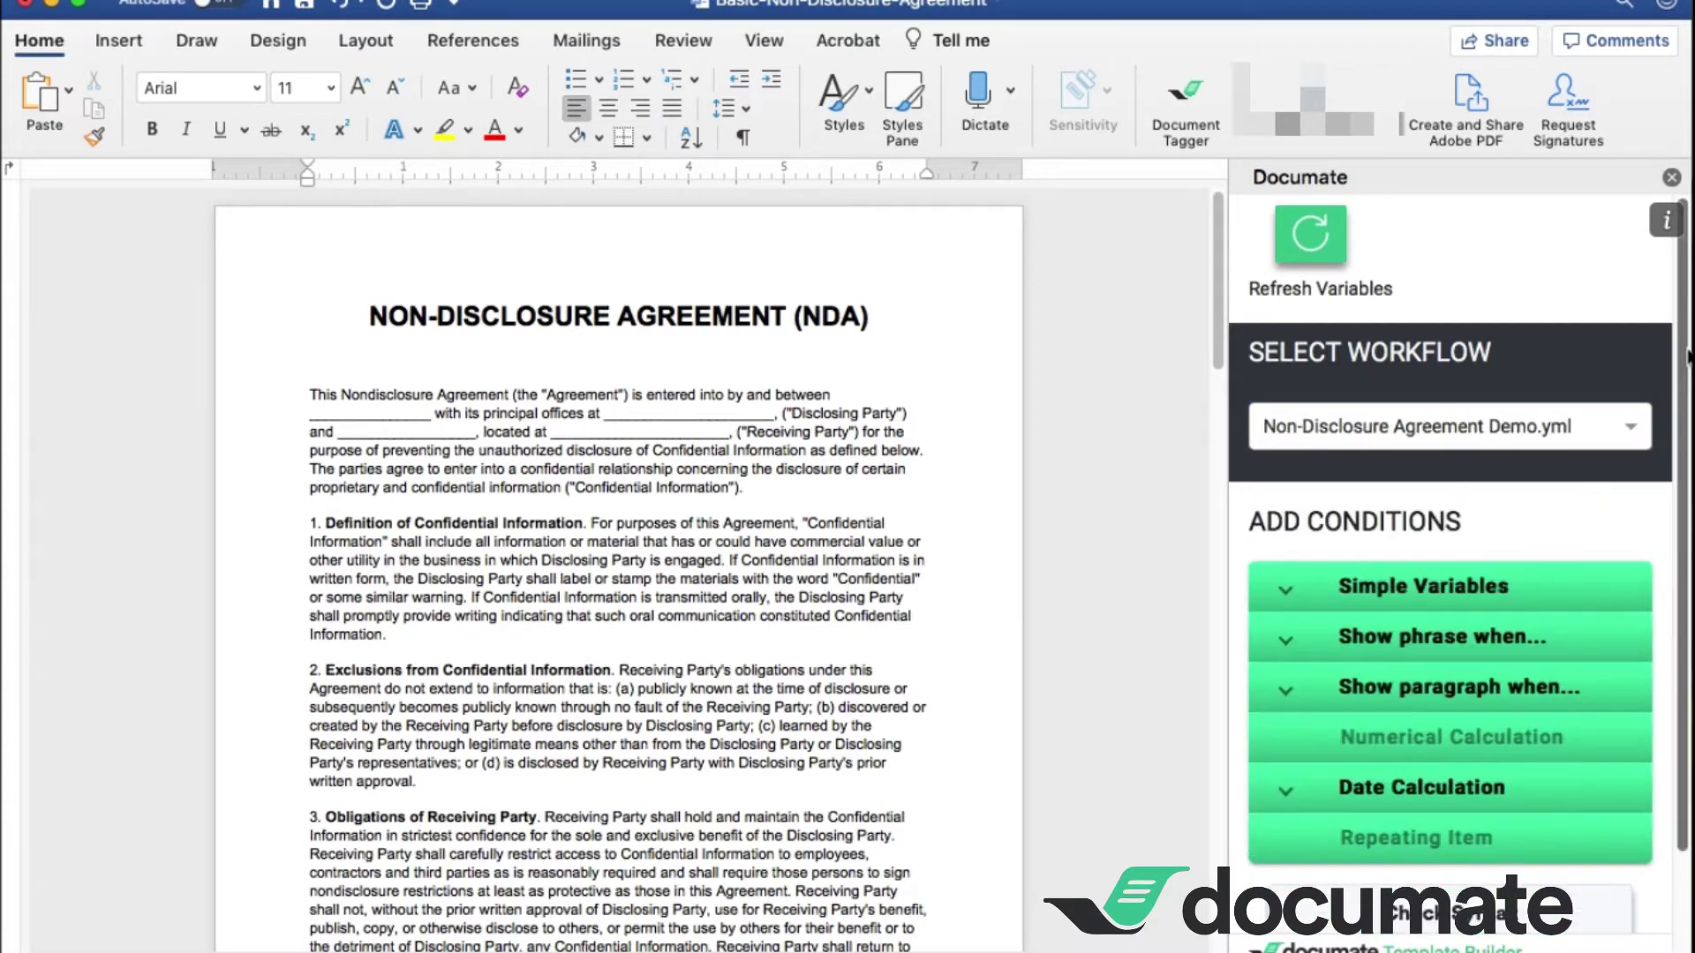
drag(1679, 351, 1680, 404)
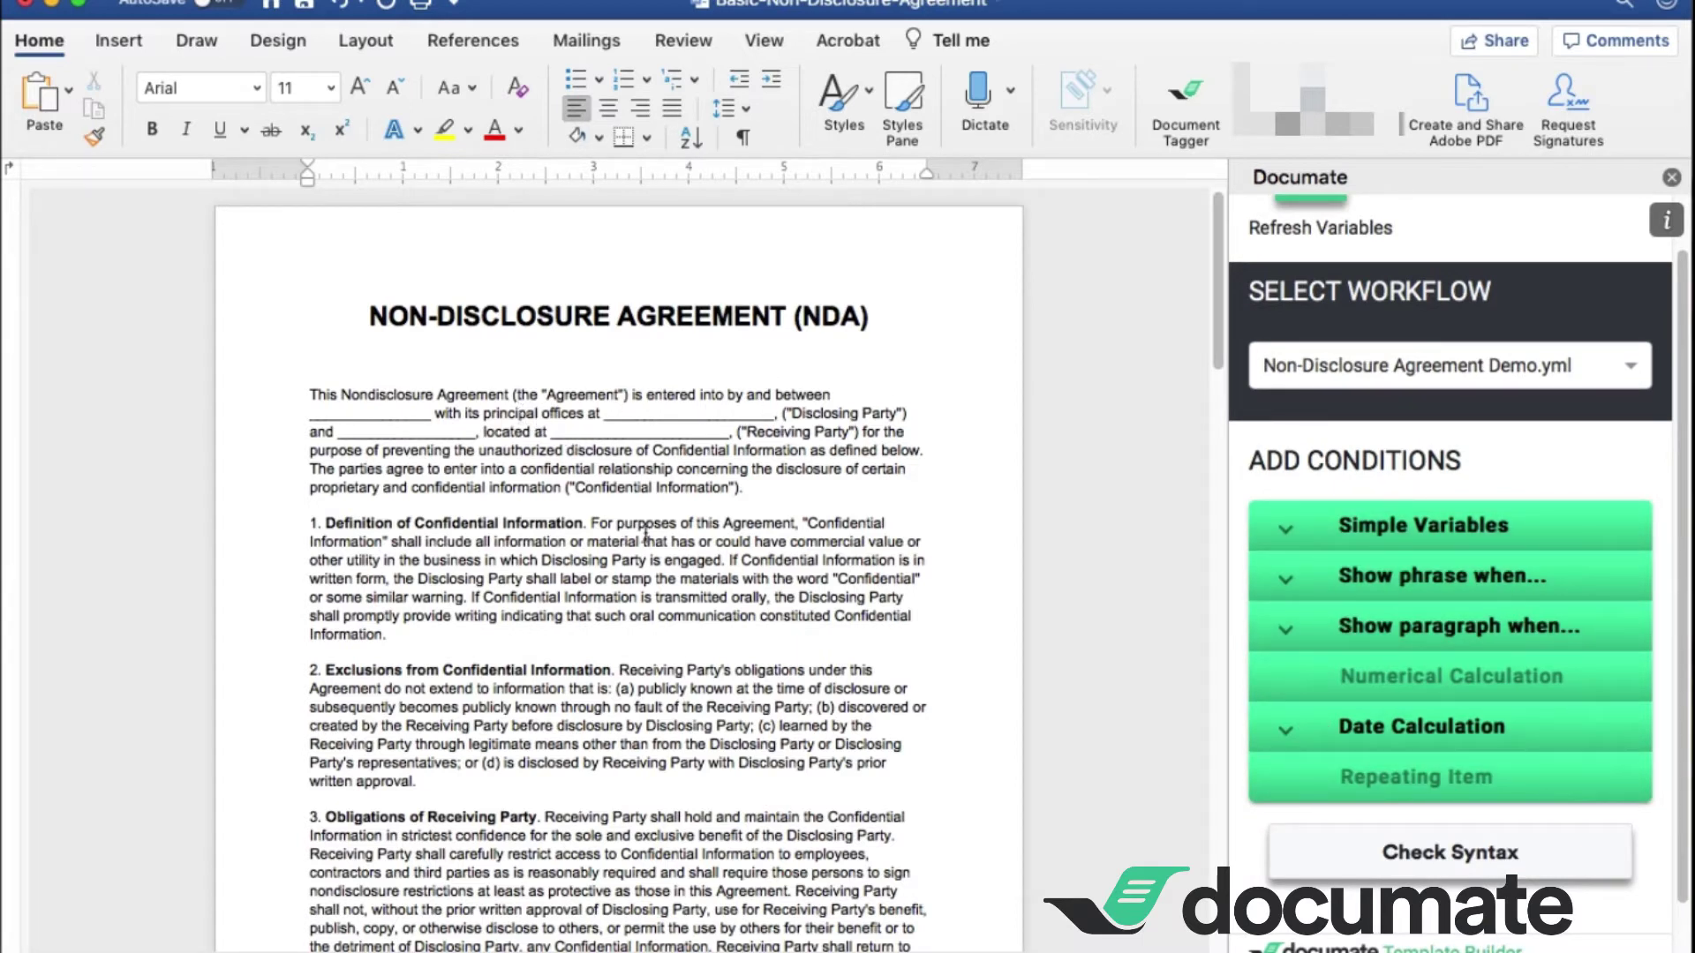
click(1290, 527)
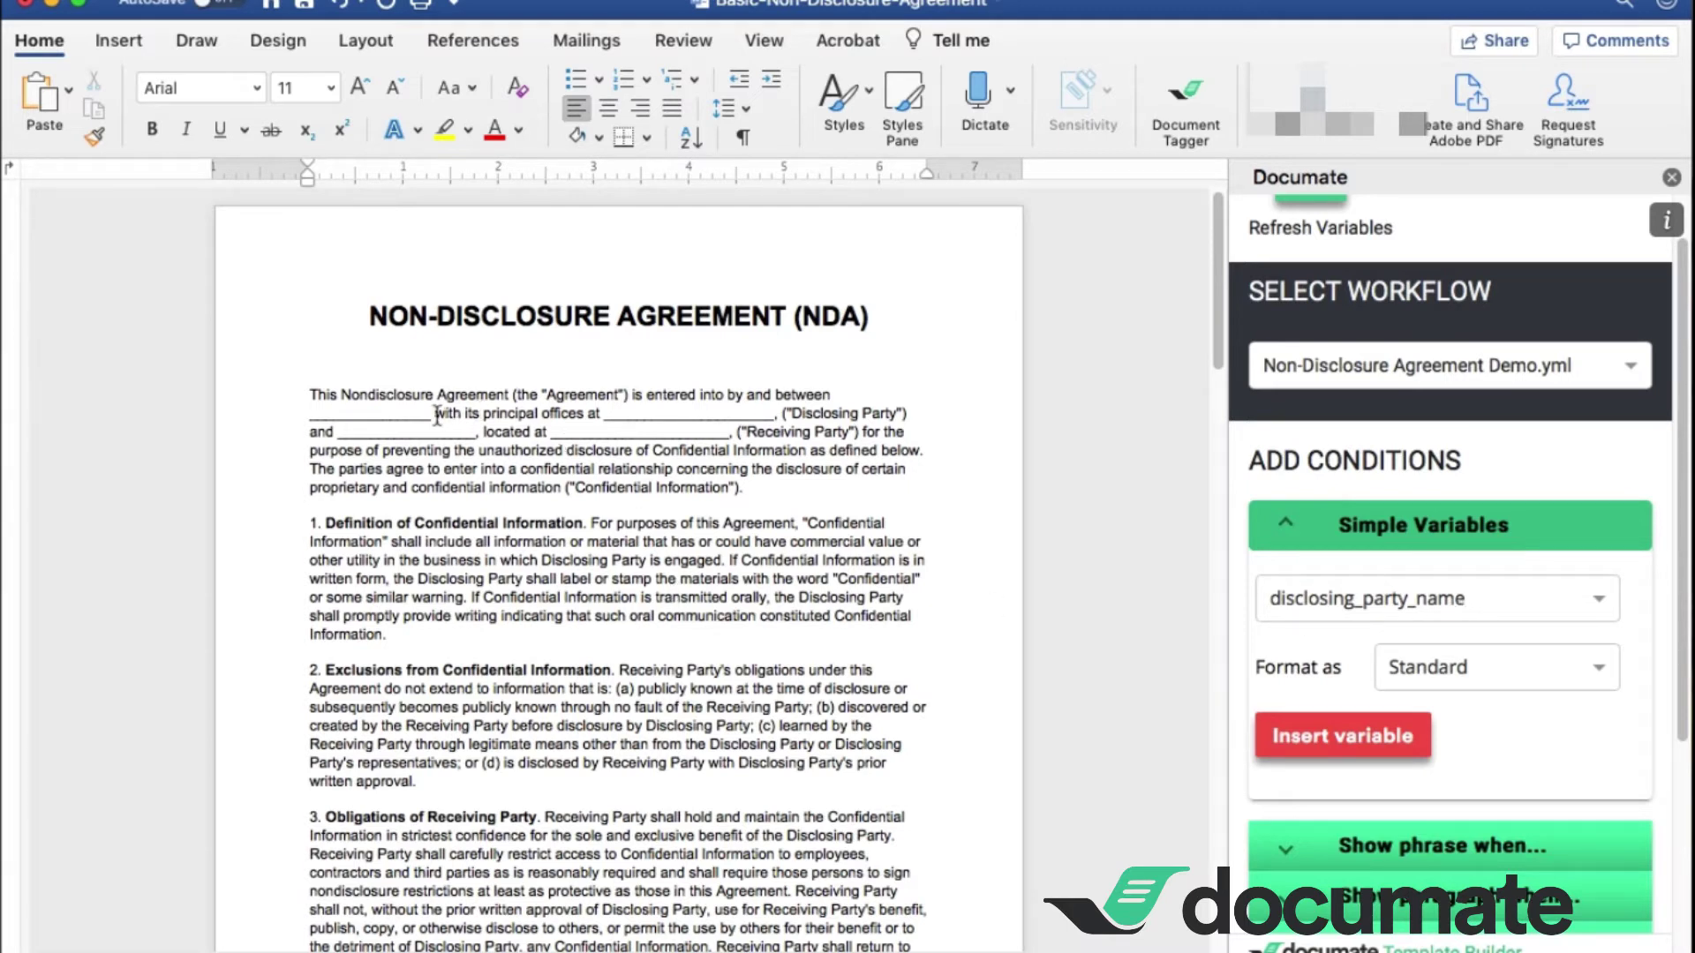
Step: Replace the blank after "between" with a Standard-format disclosing_party_name tag
drag(431, 414, 317, 415)
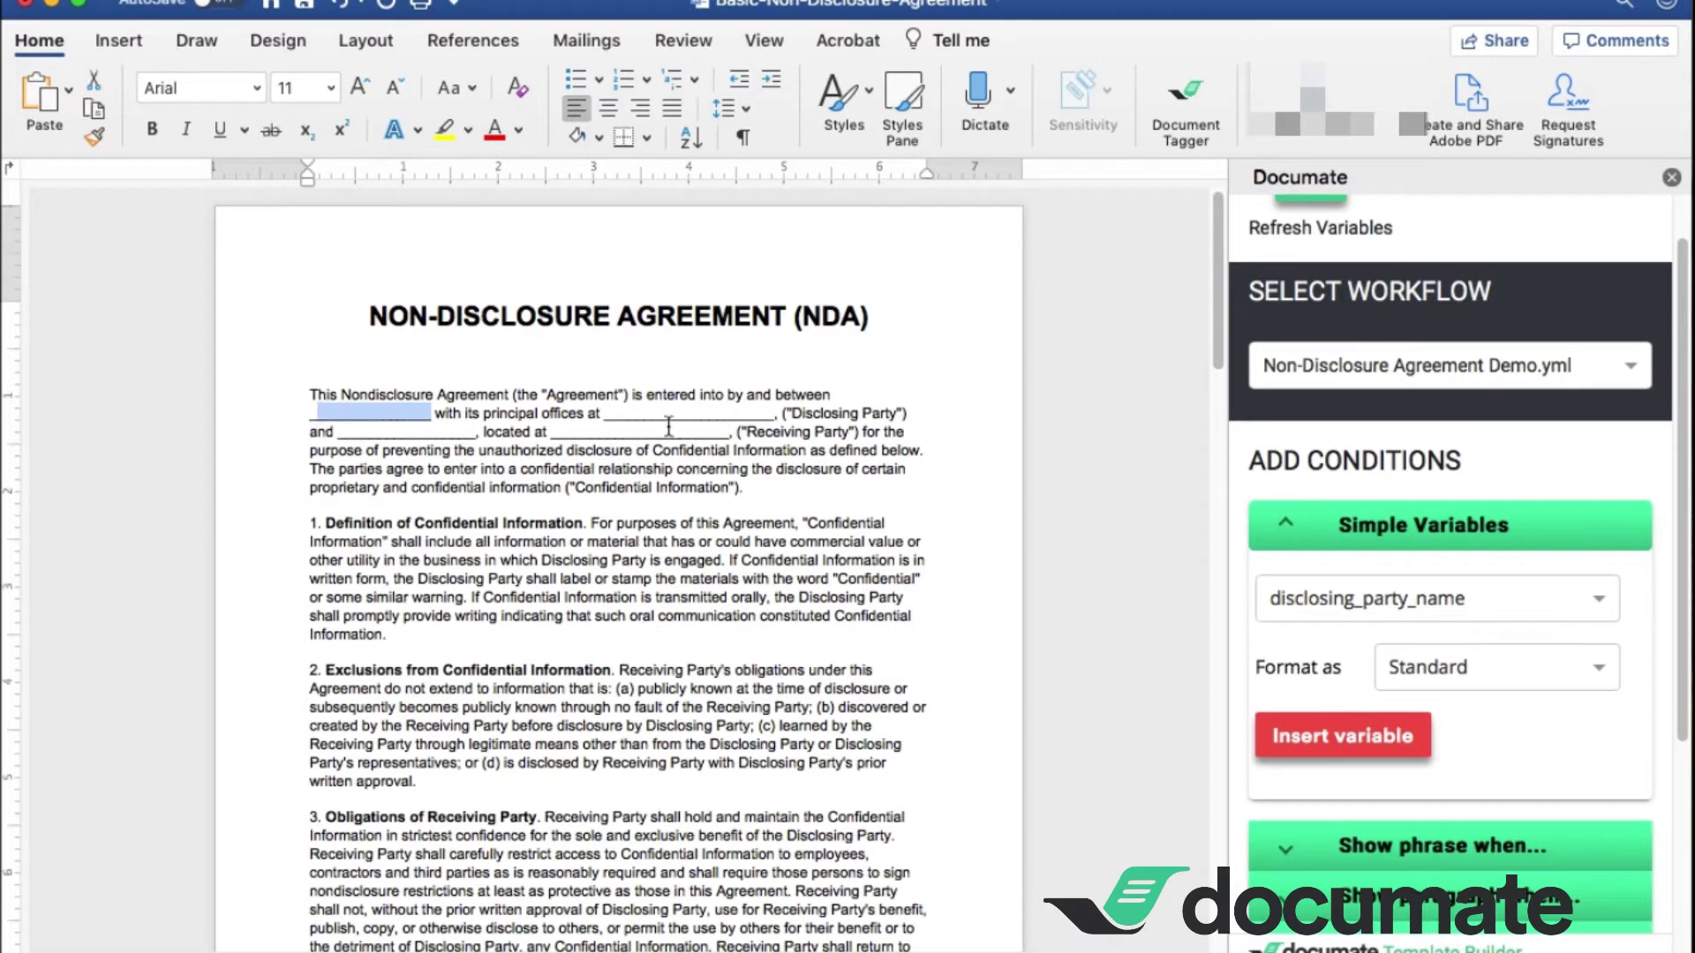
key(BackSpace)
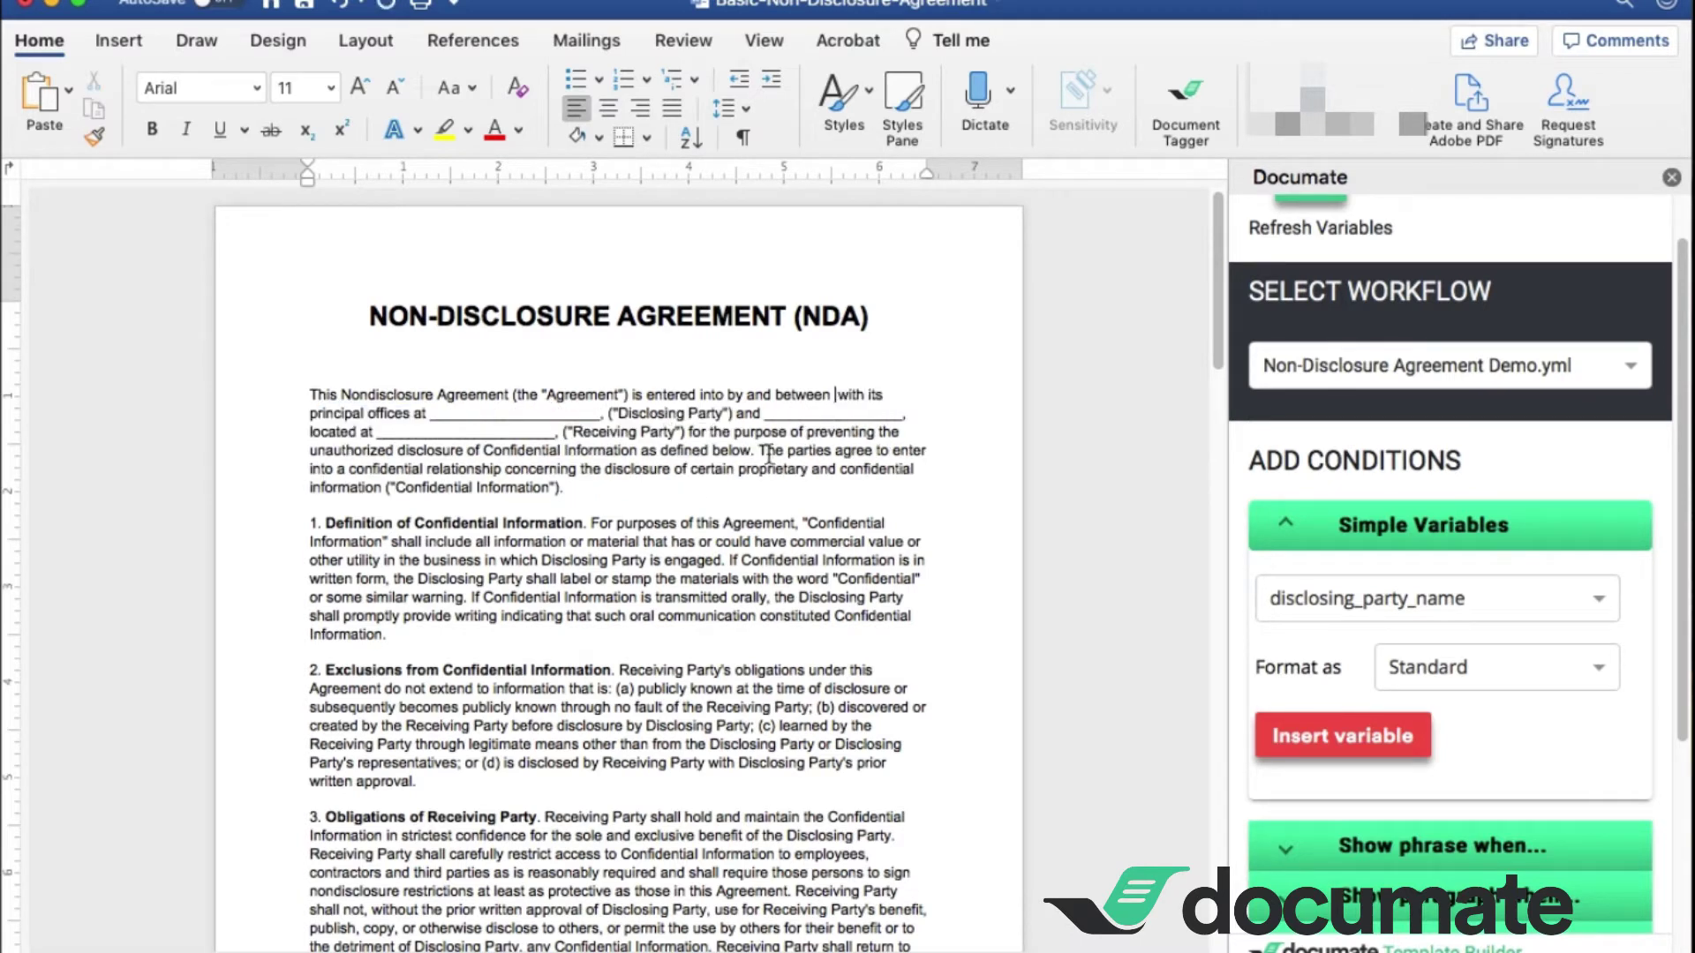
click(1426, 602)
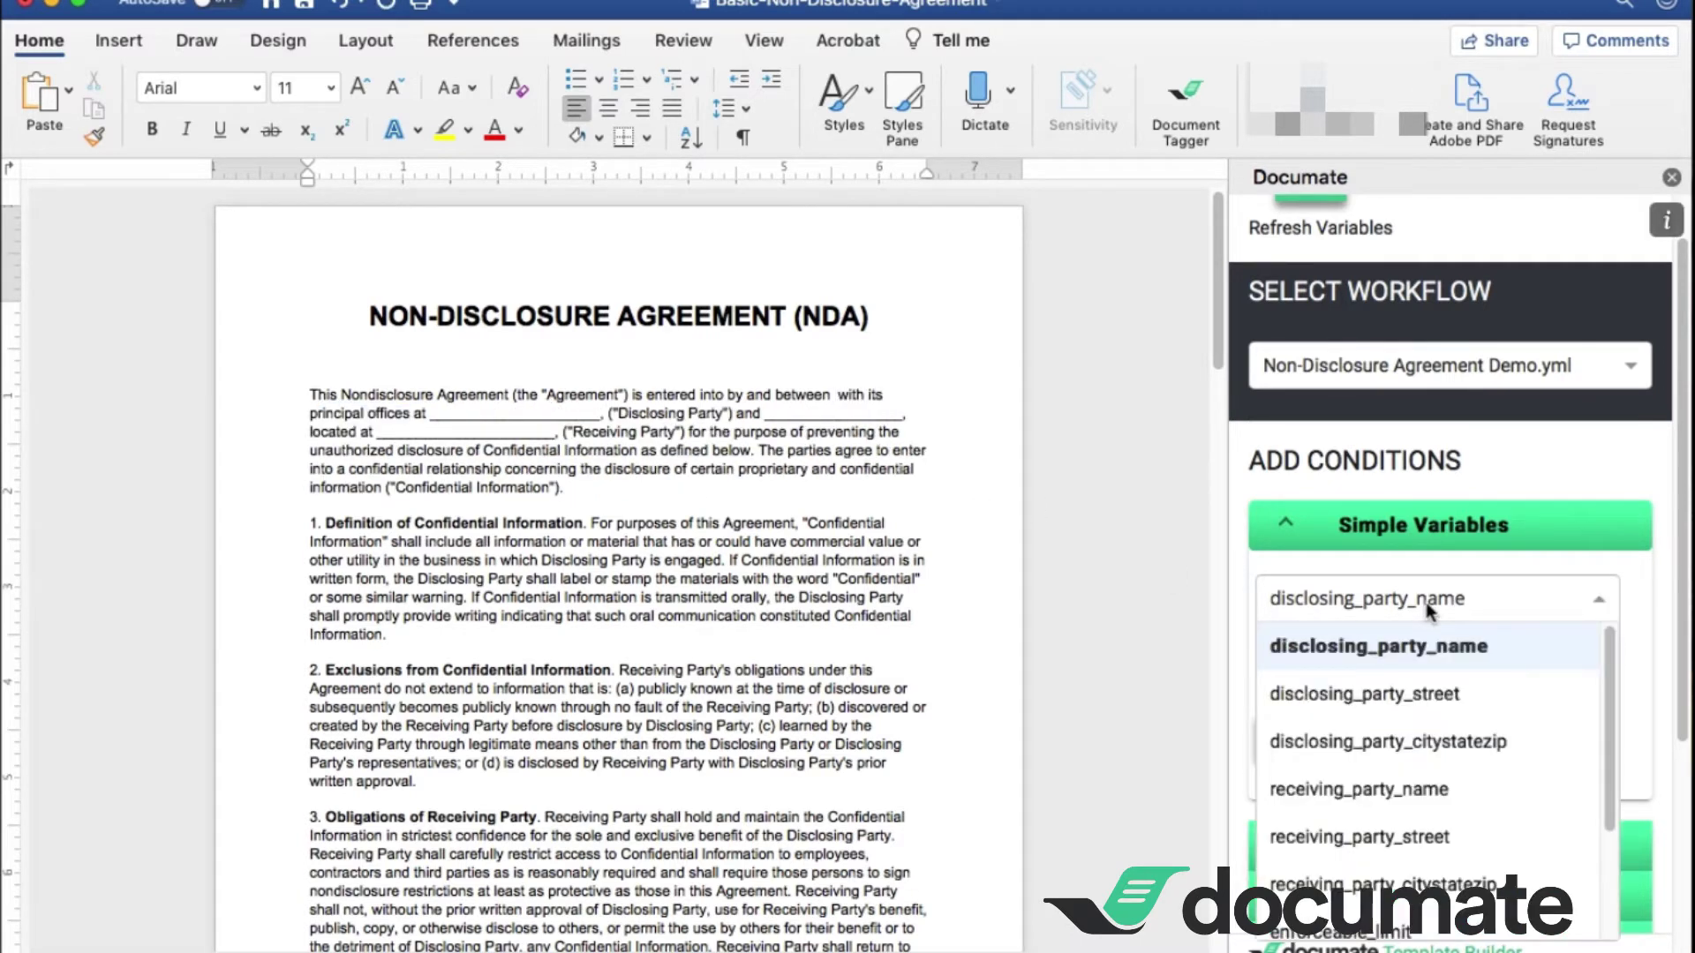
click(1428, 648)
click(1433, 667)
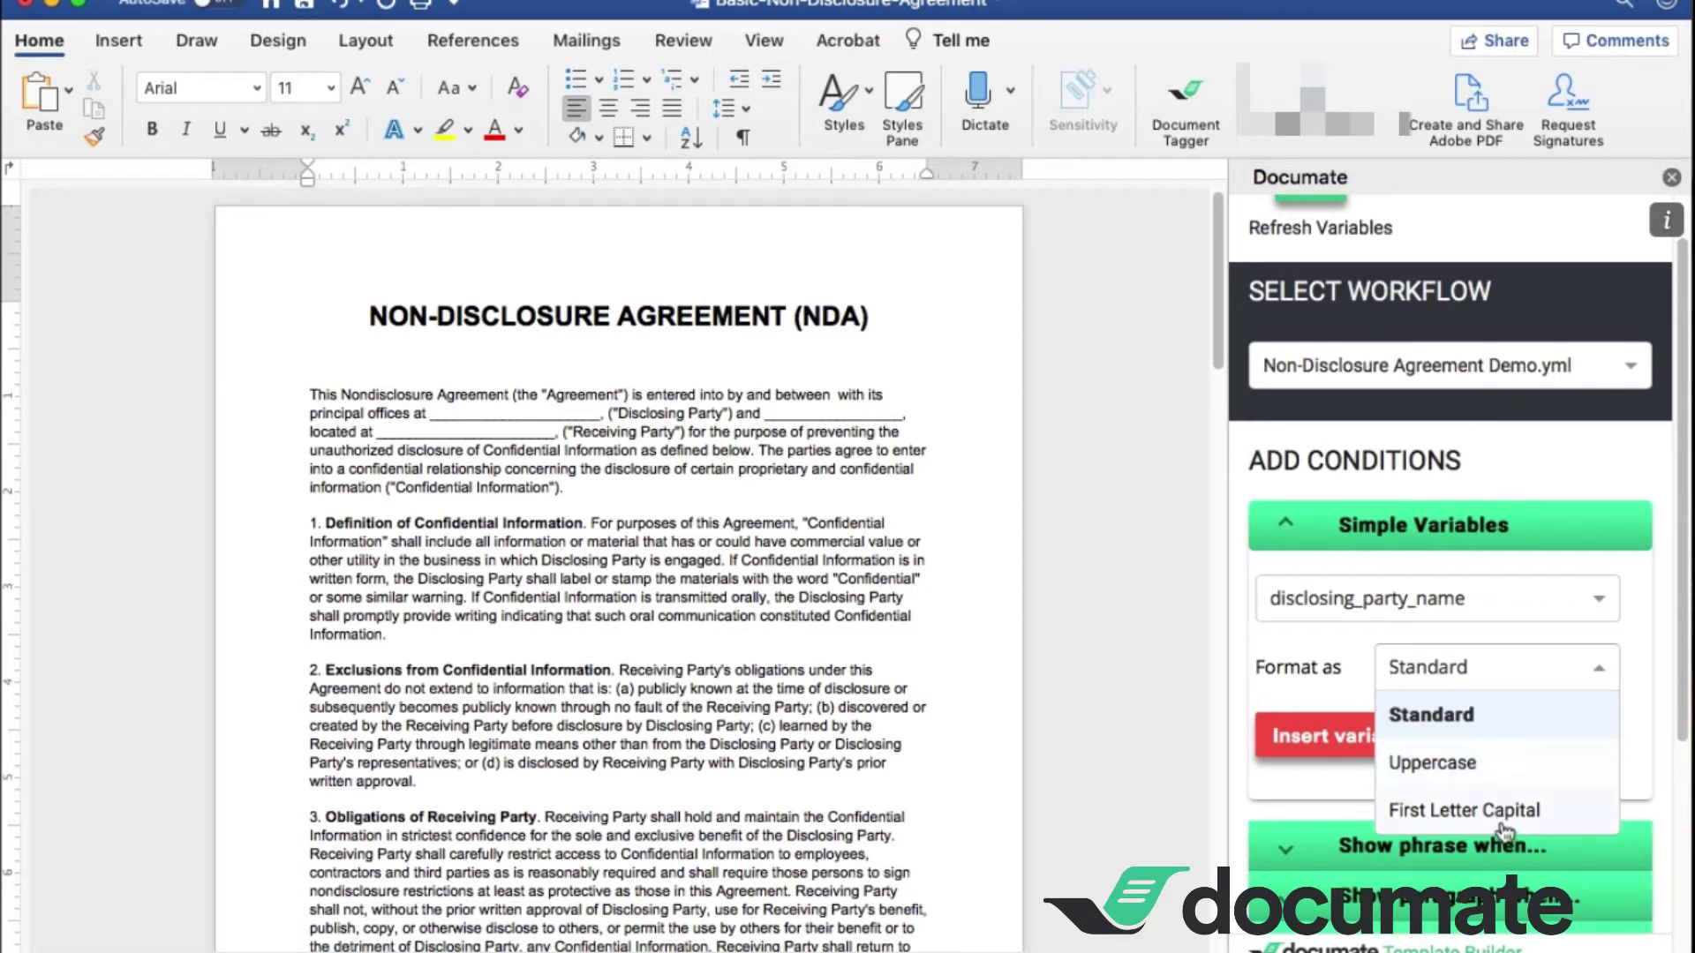
click(1448, 716)
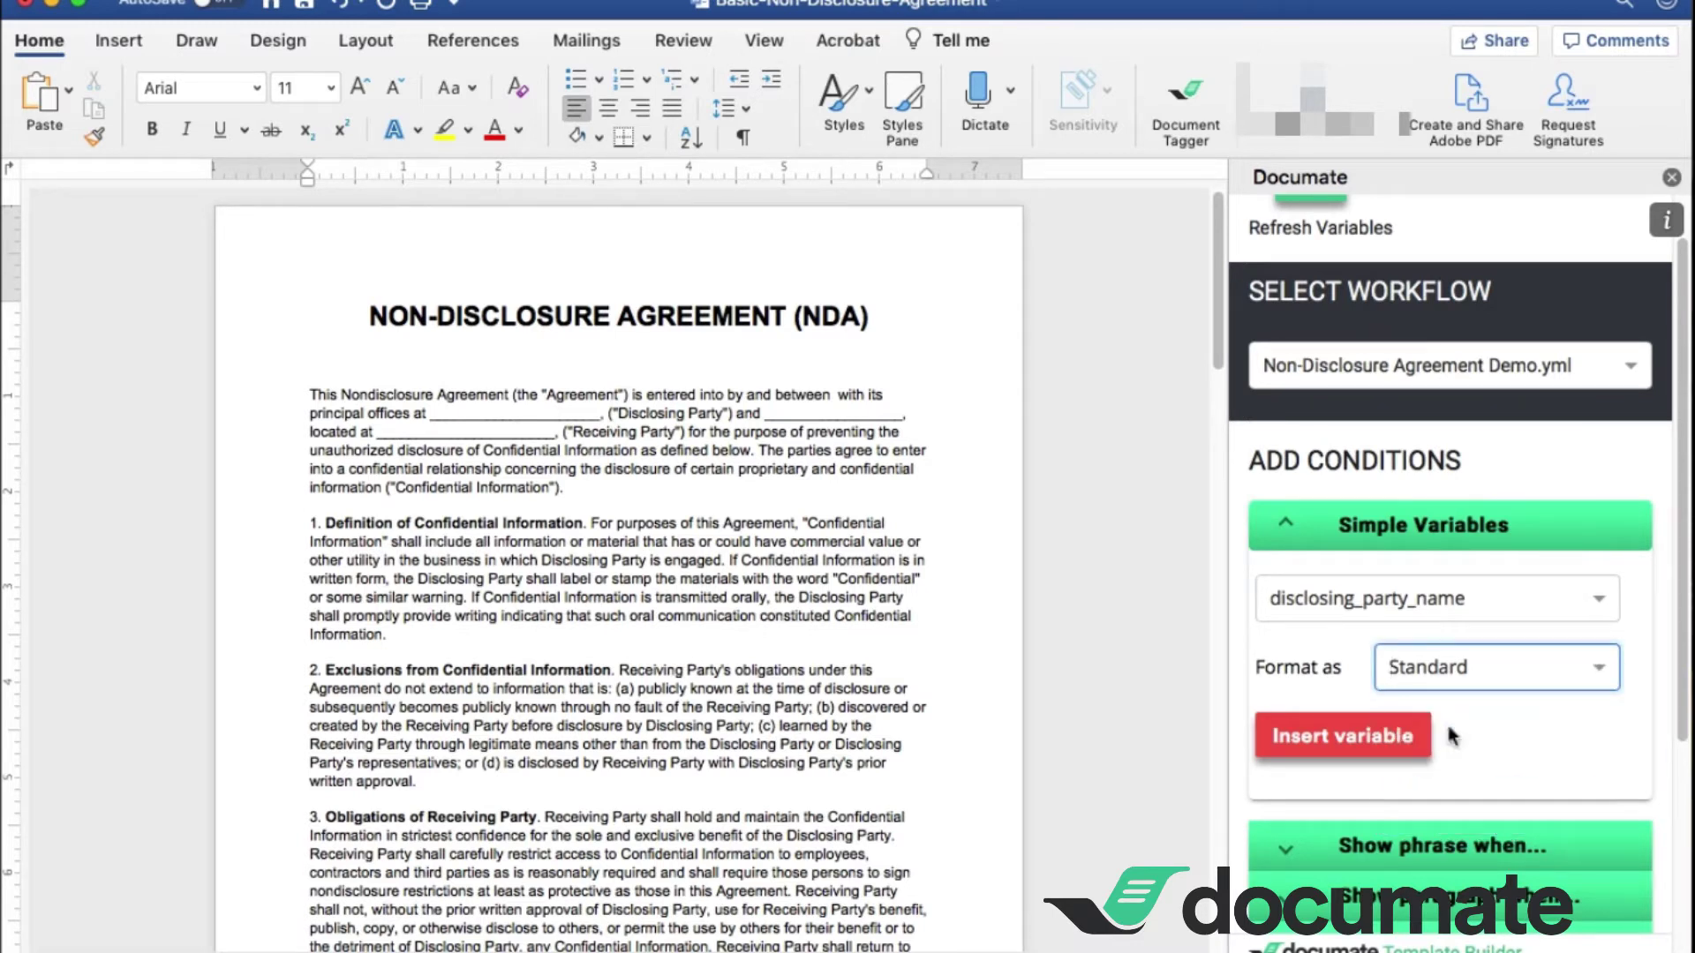
click(1381, 749)
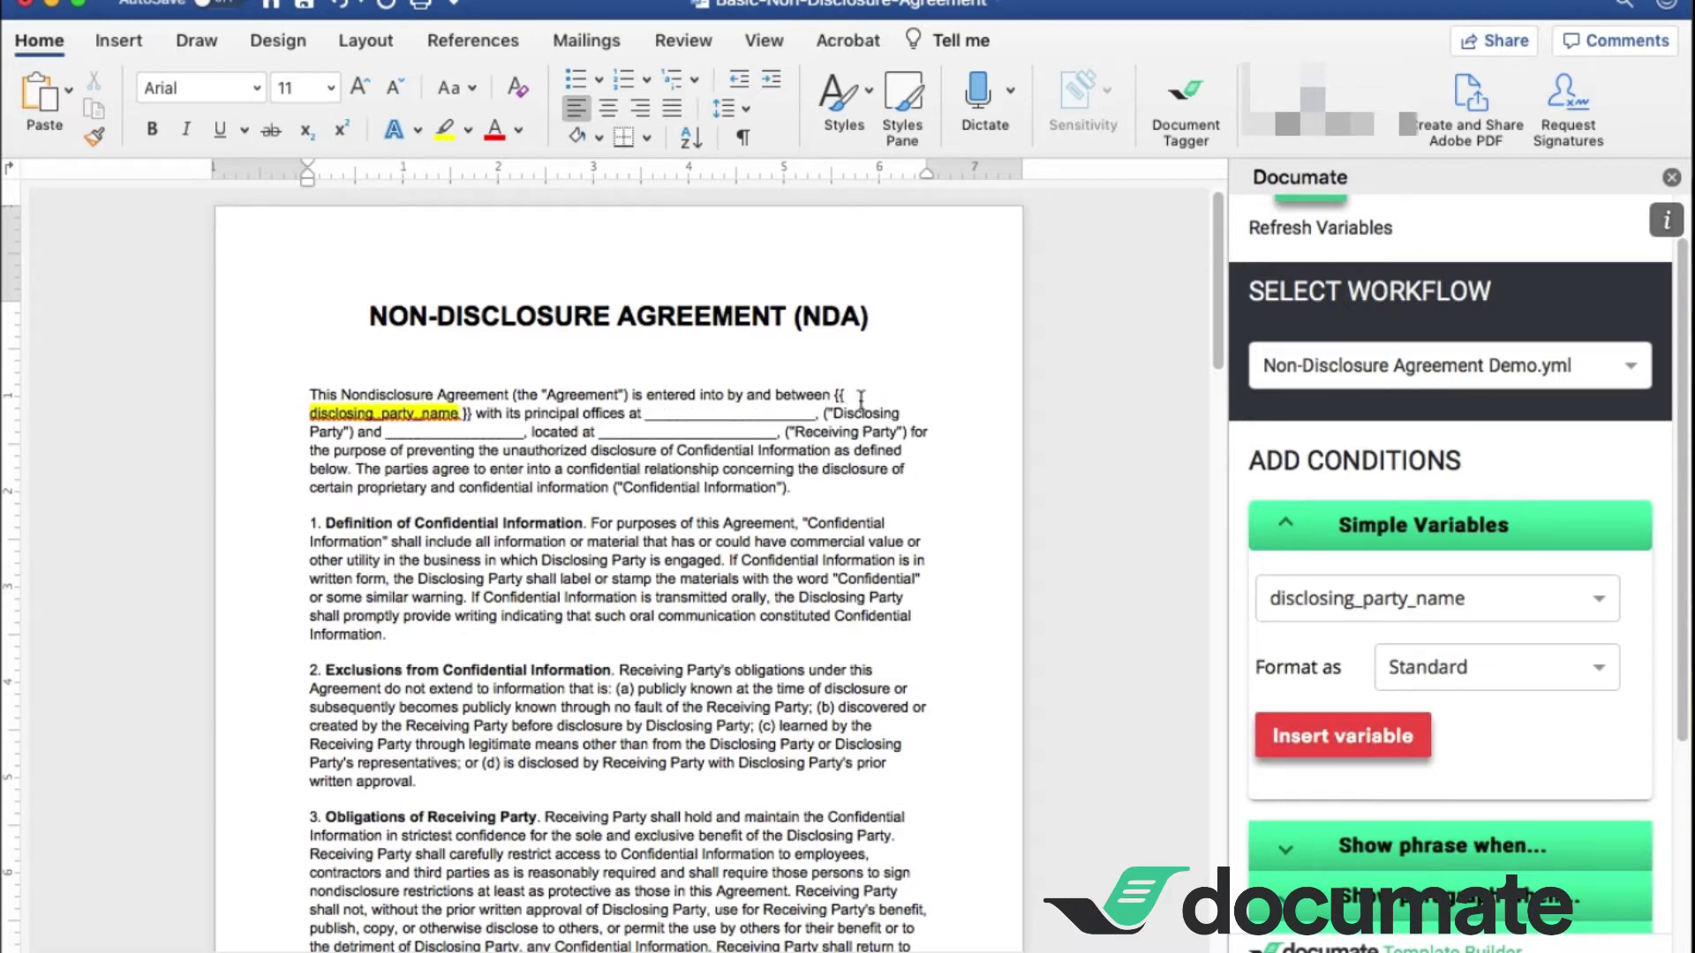
Step: Replace the address blank with disclosing_party_street and disclosing_party_citystatezip tags
drag(819, 413, 645, 413)
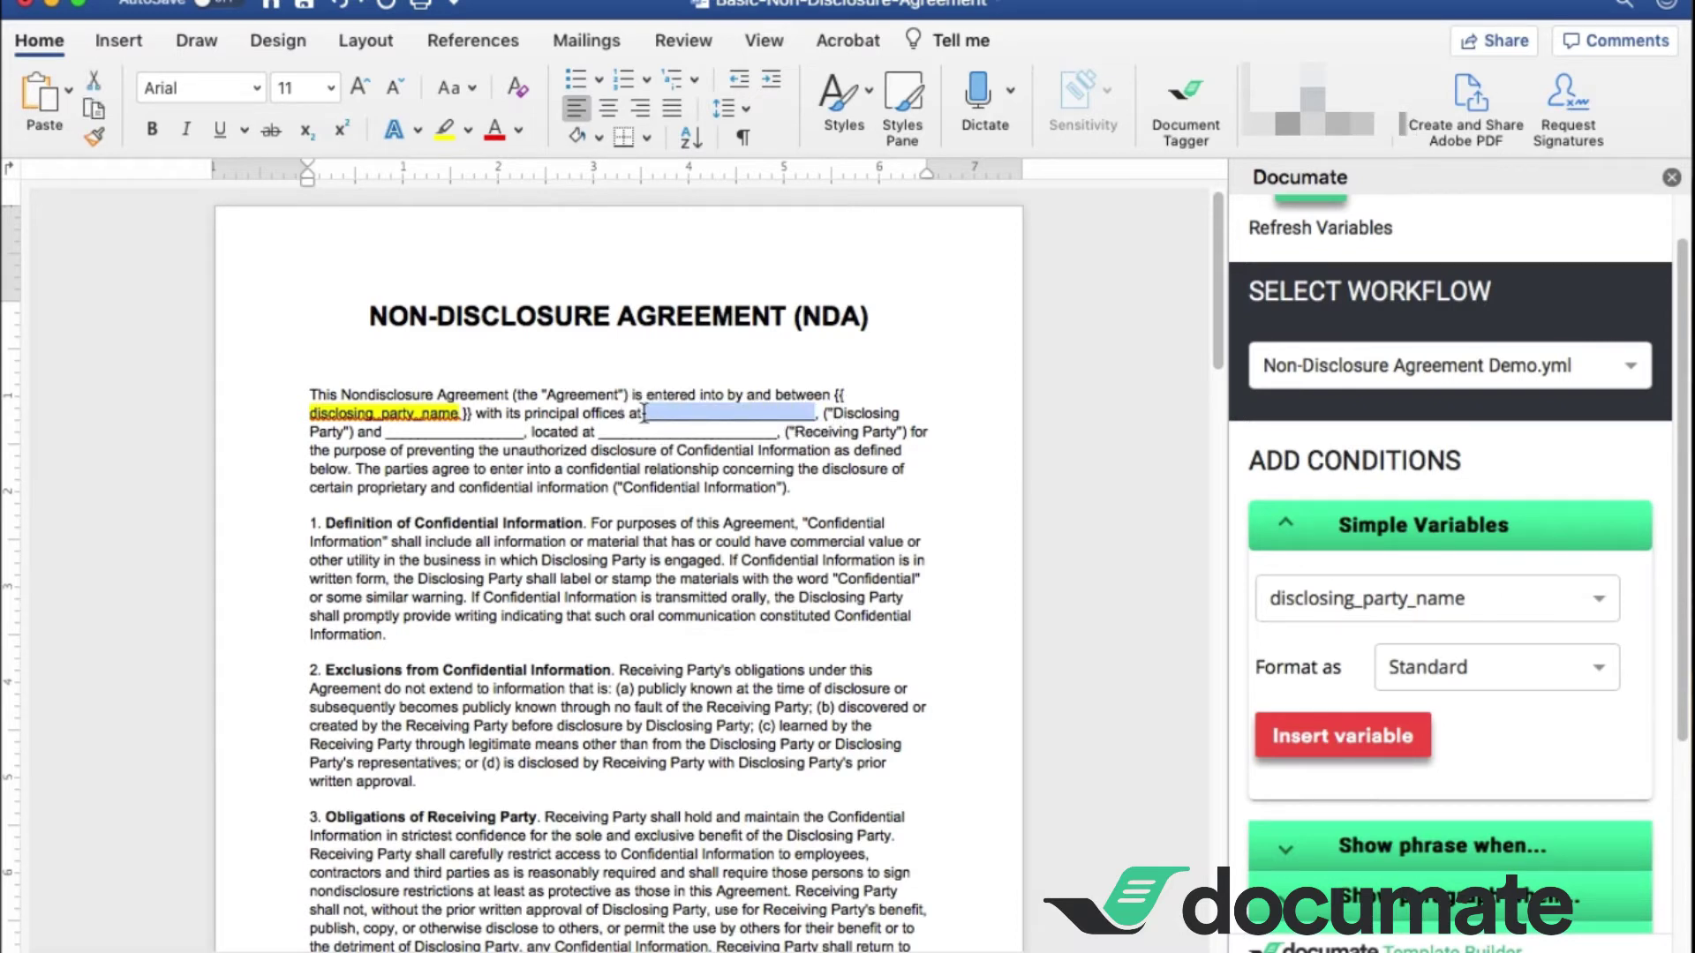
key(BackSpace)
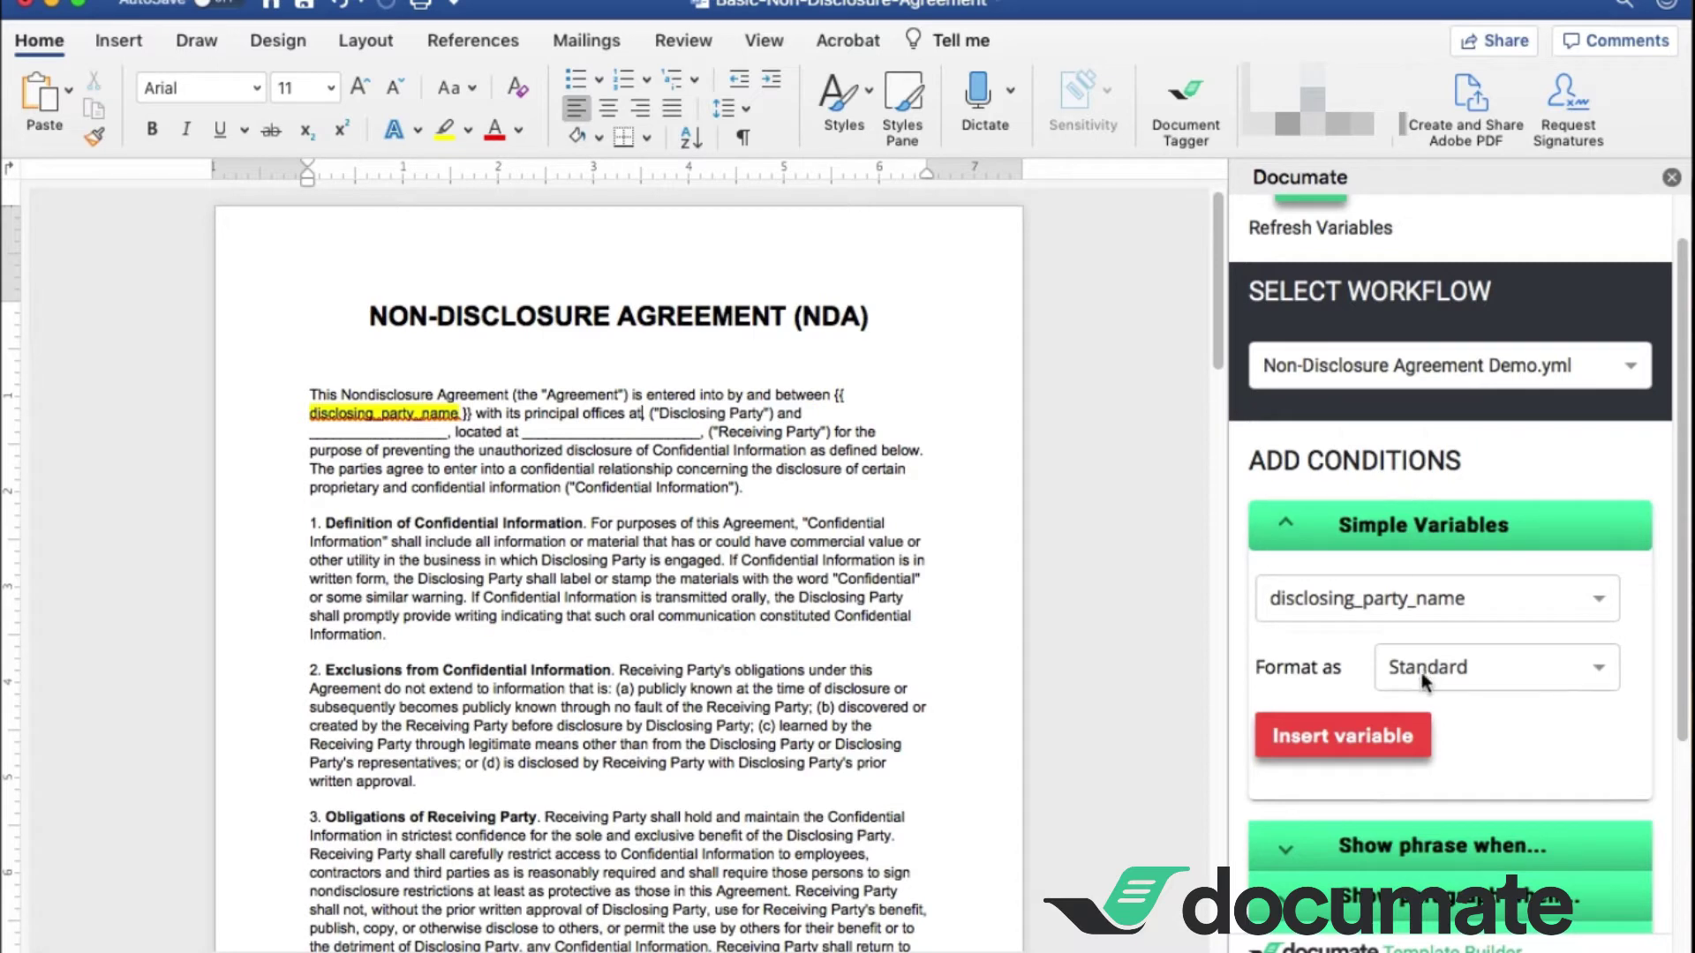
click(1427, 605)
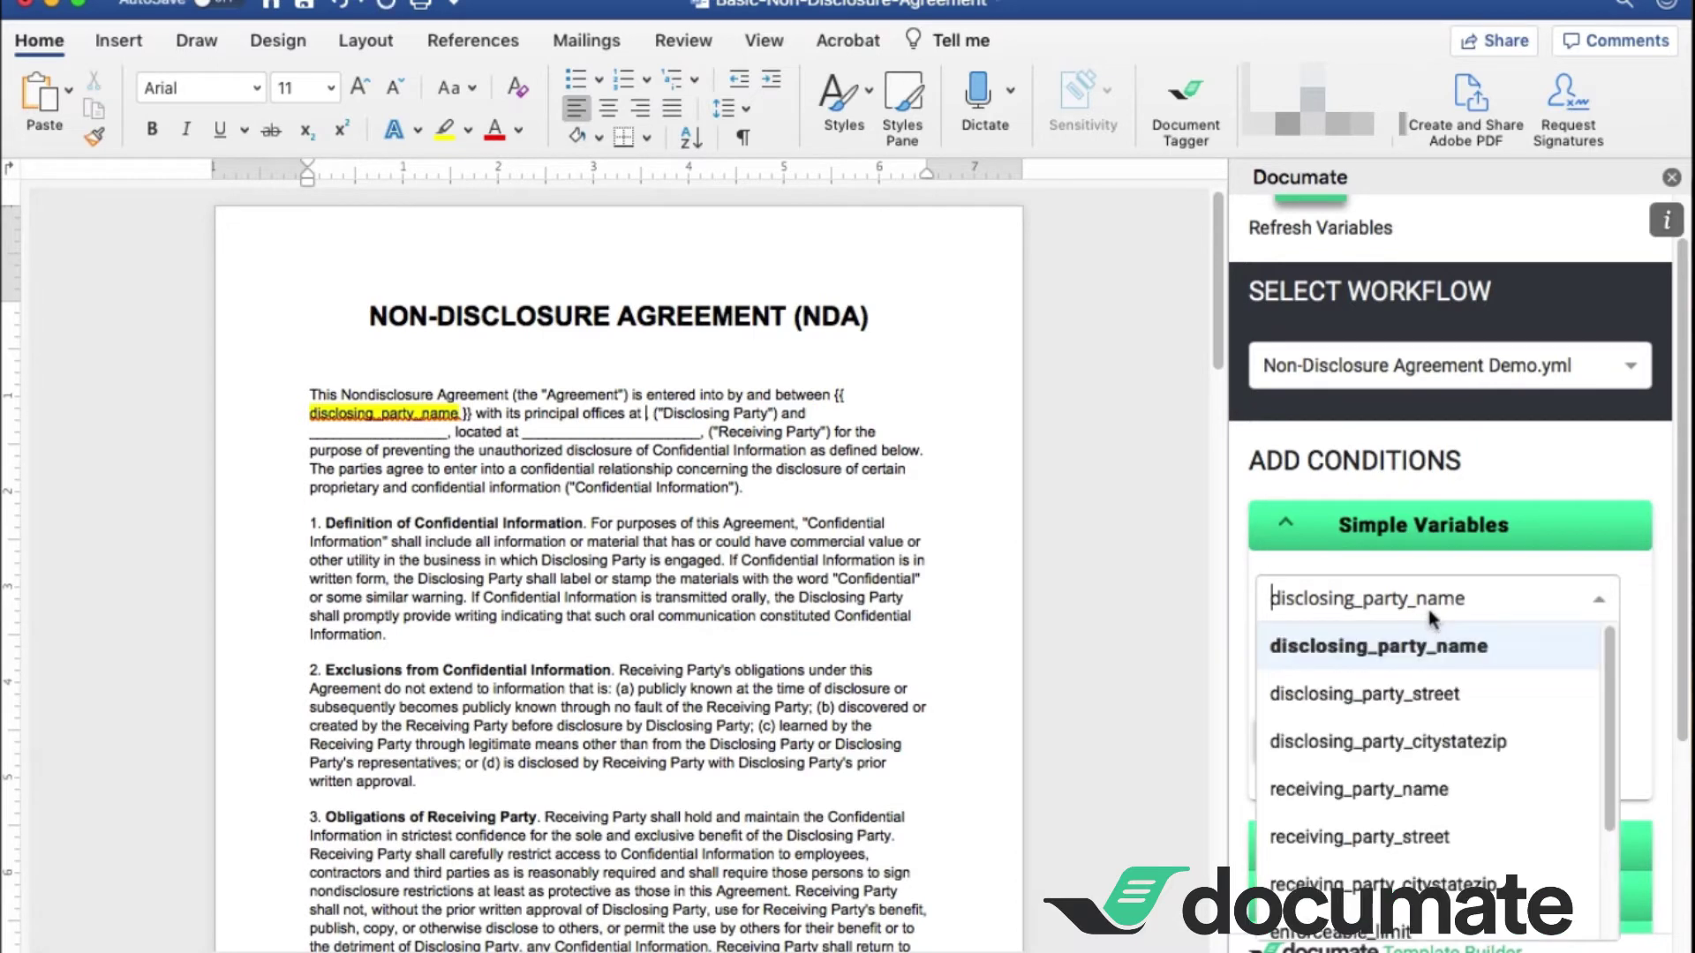
click(1427, 706)
click(1403, 749)
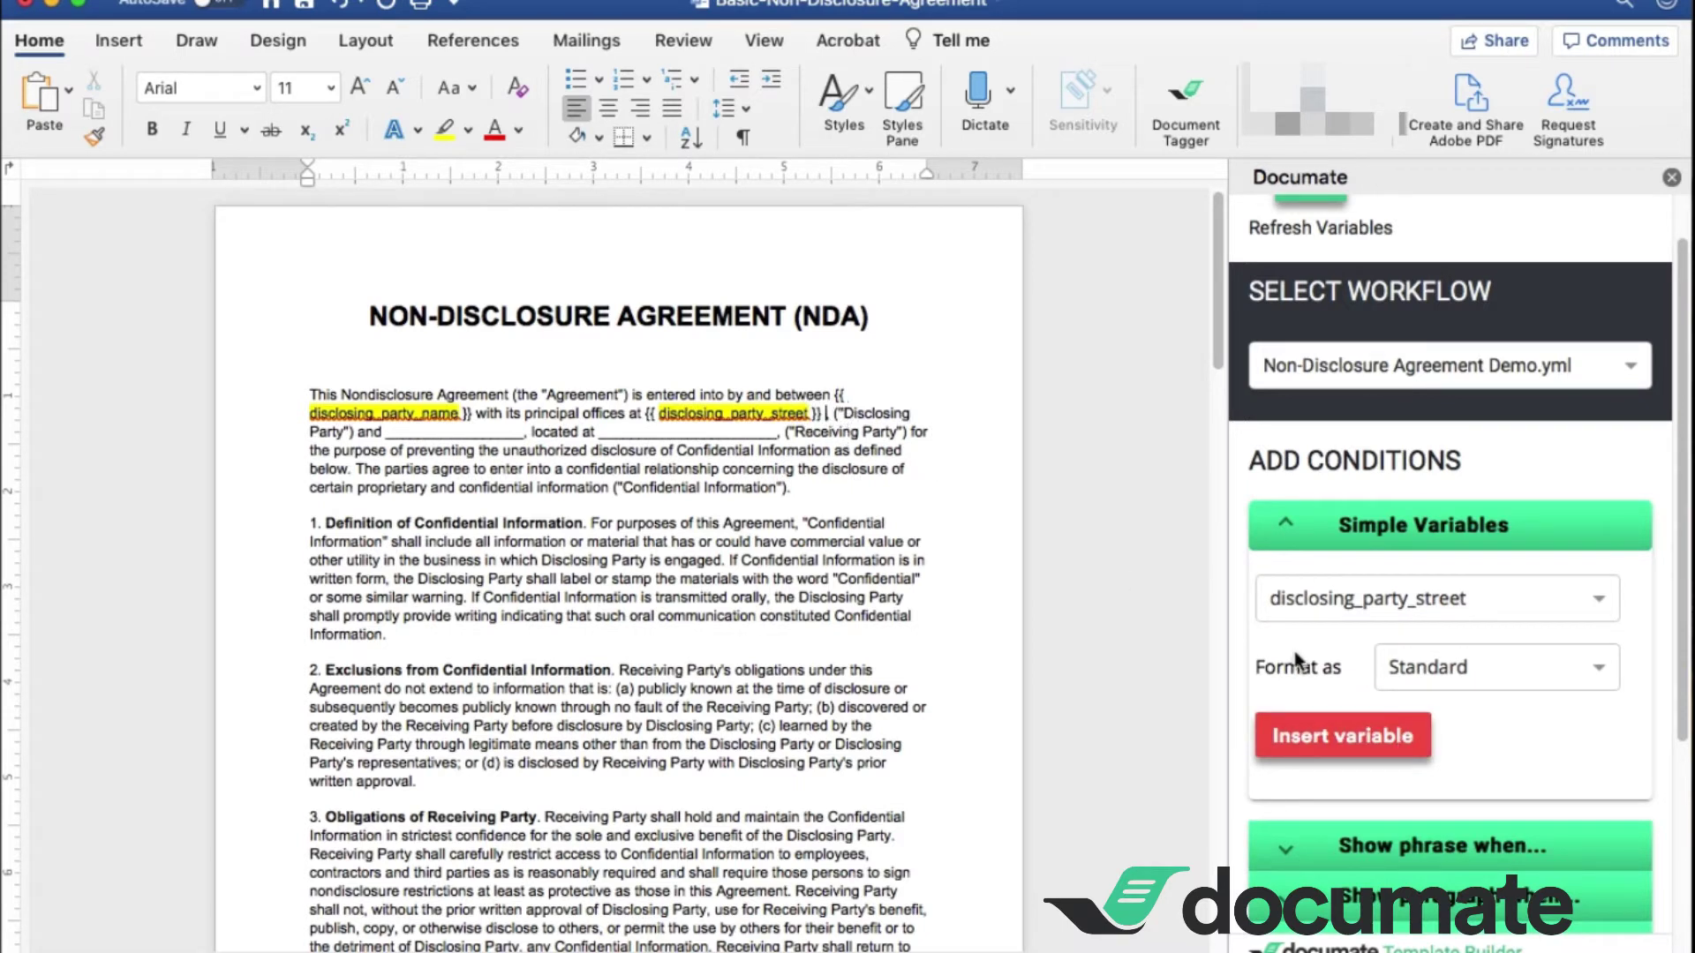
click(1438, 602)
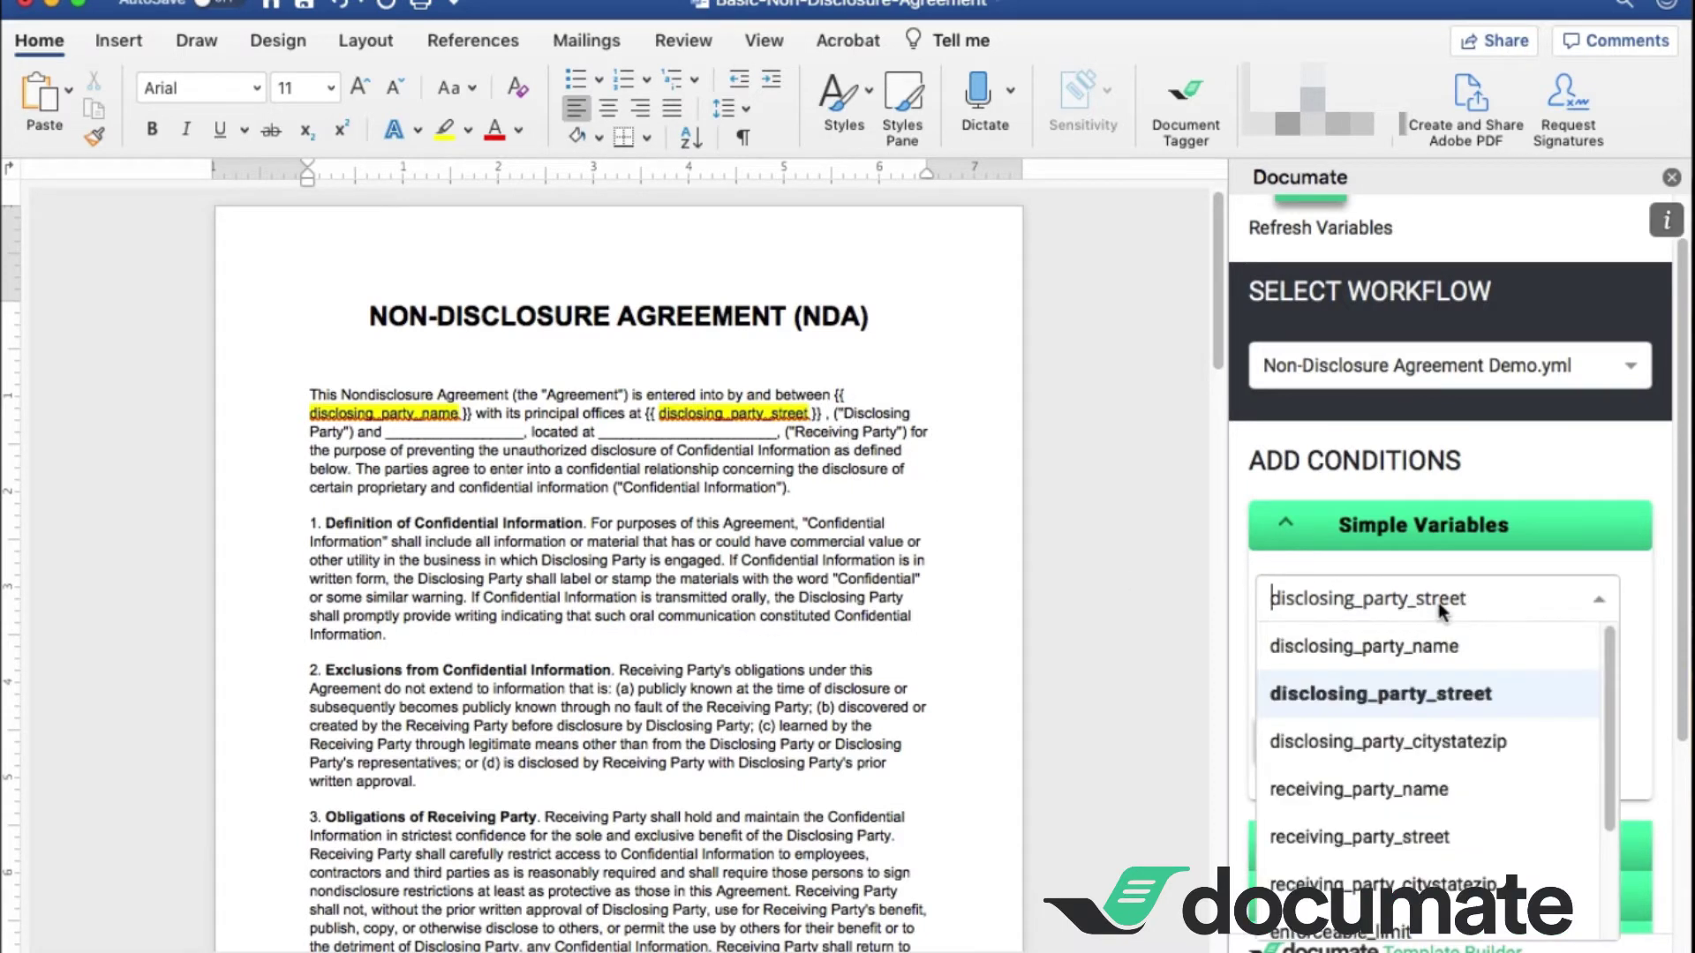
click(1455, 743)
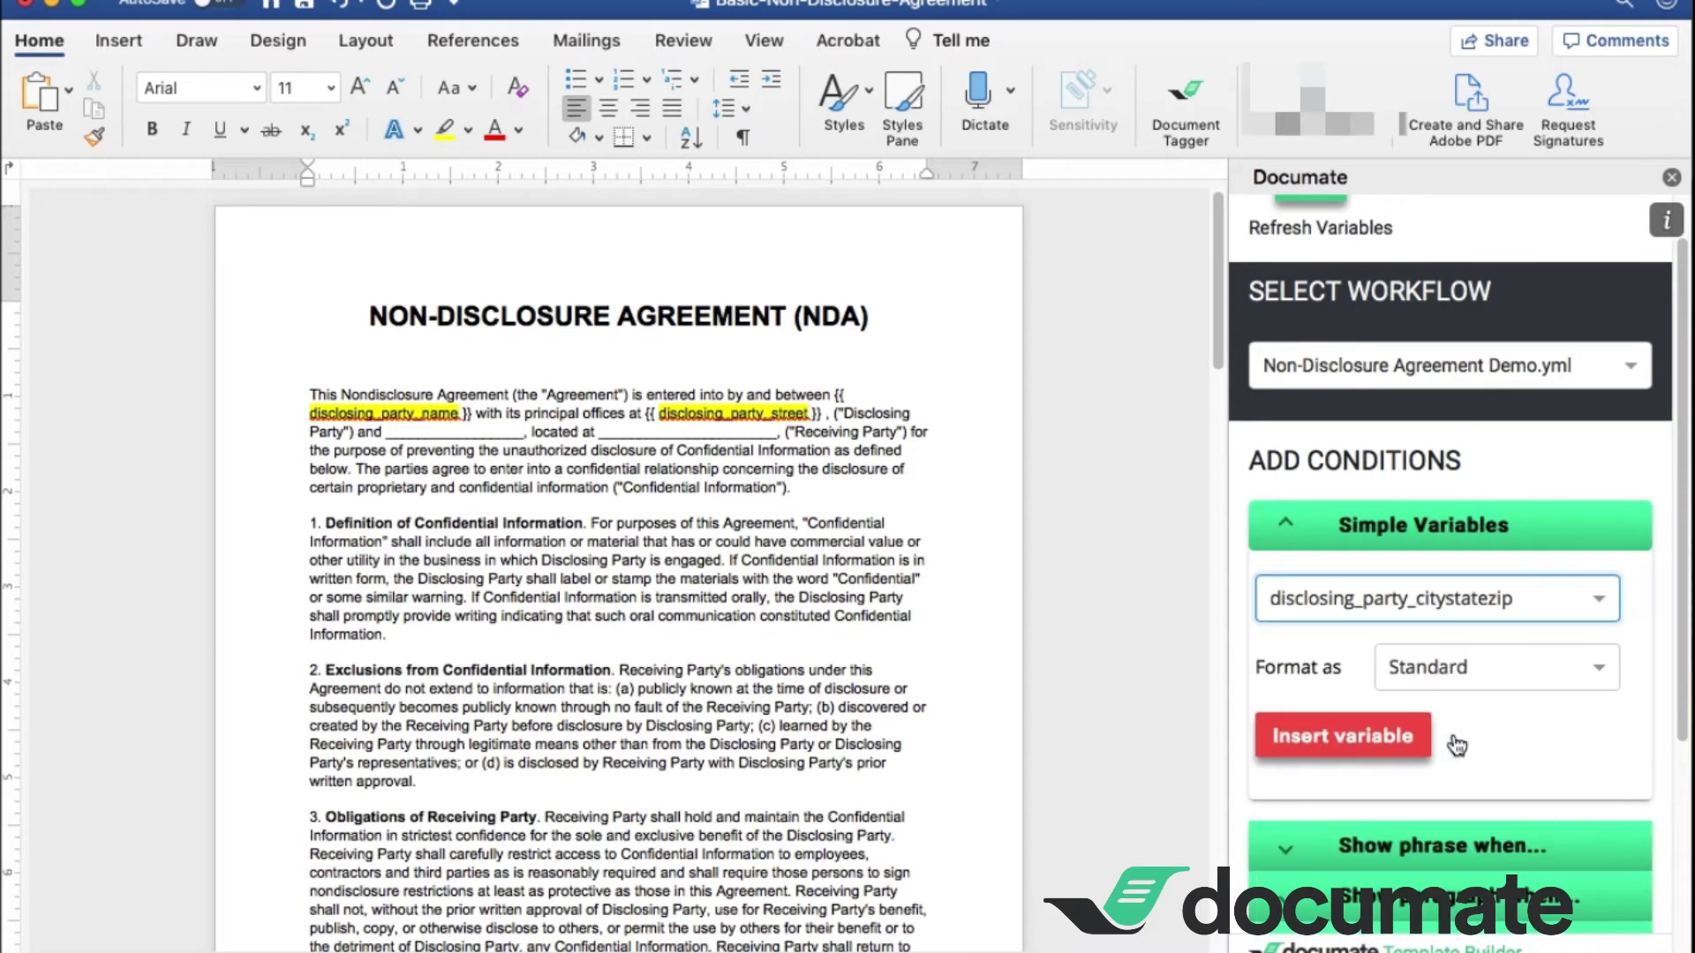
click(1403, 734)
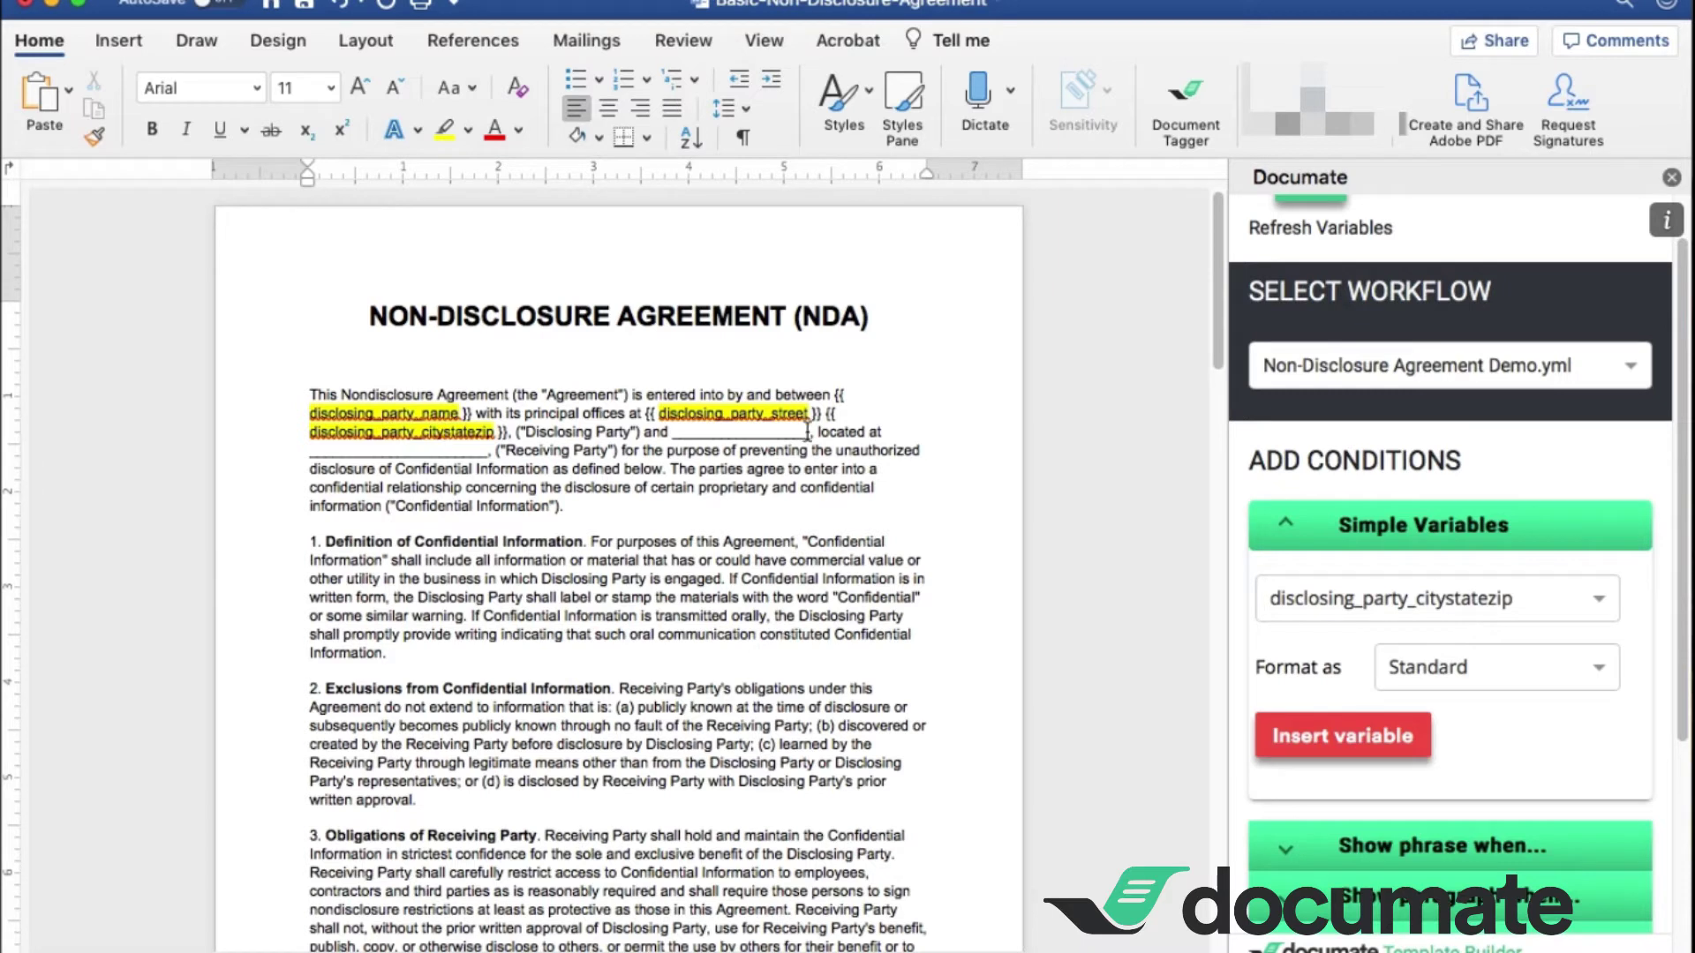
Step: Delete the blank and leftover comma after "and" in the opening paragraph
drag(807, 431, 672, 432)
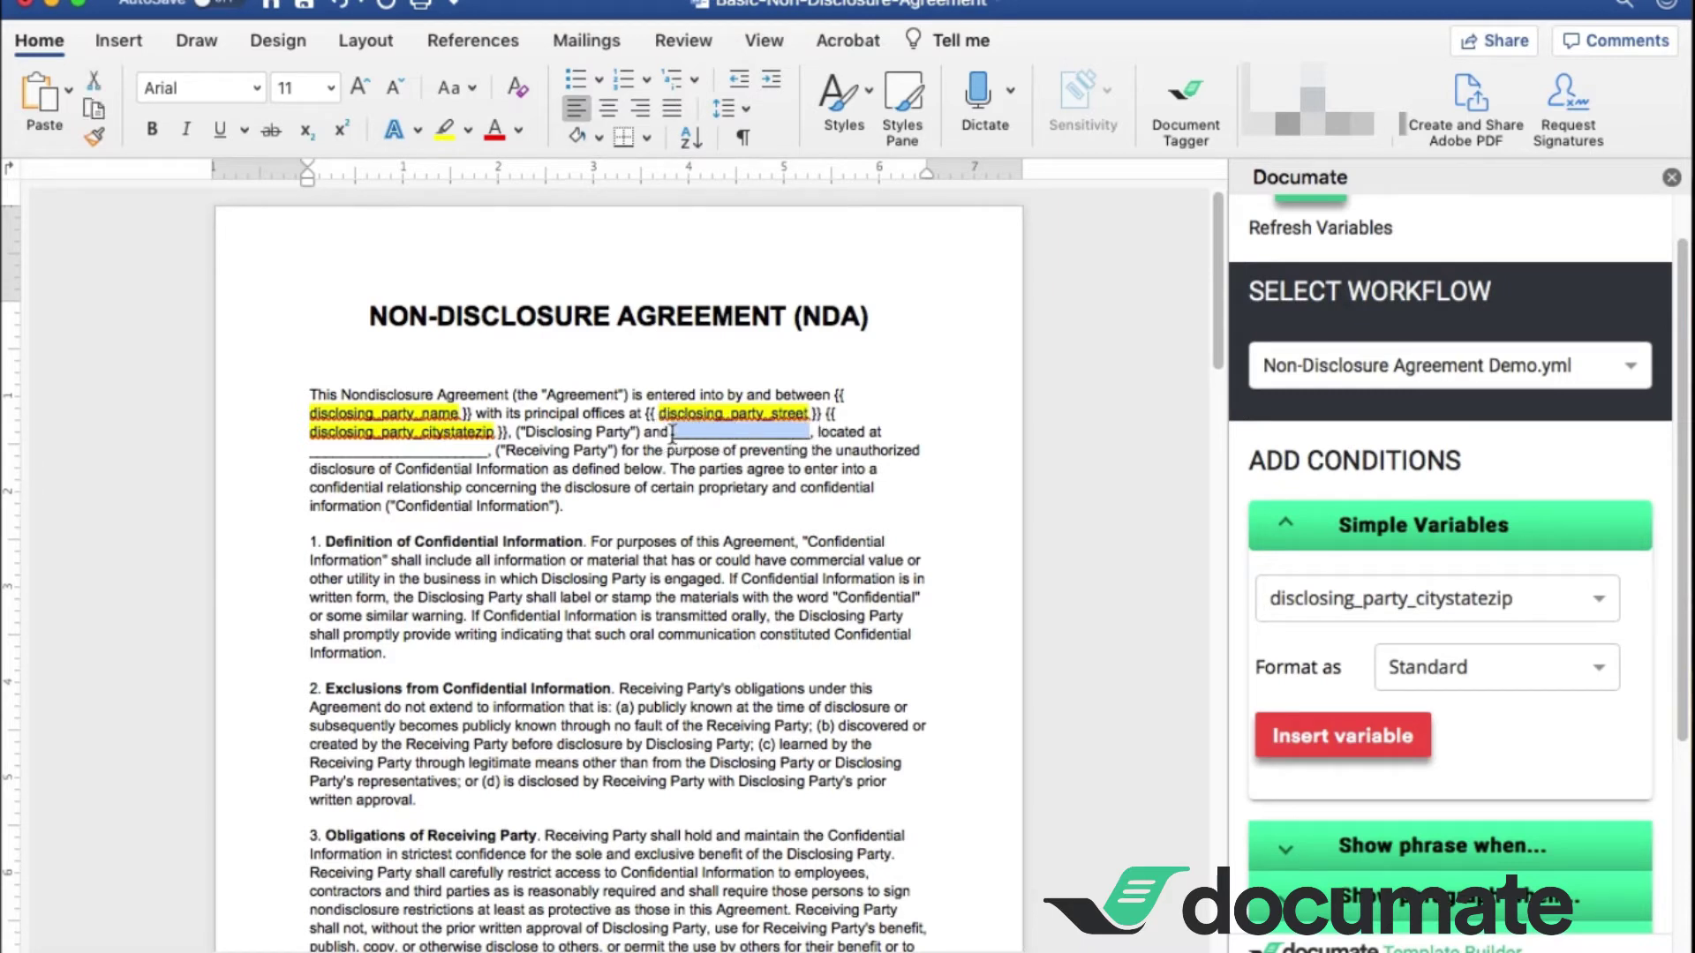
key(BackSpace)
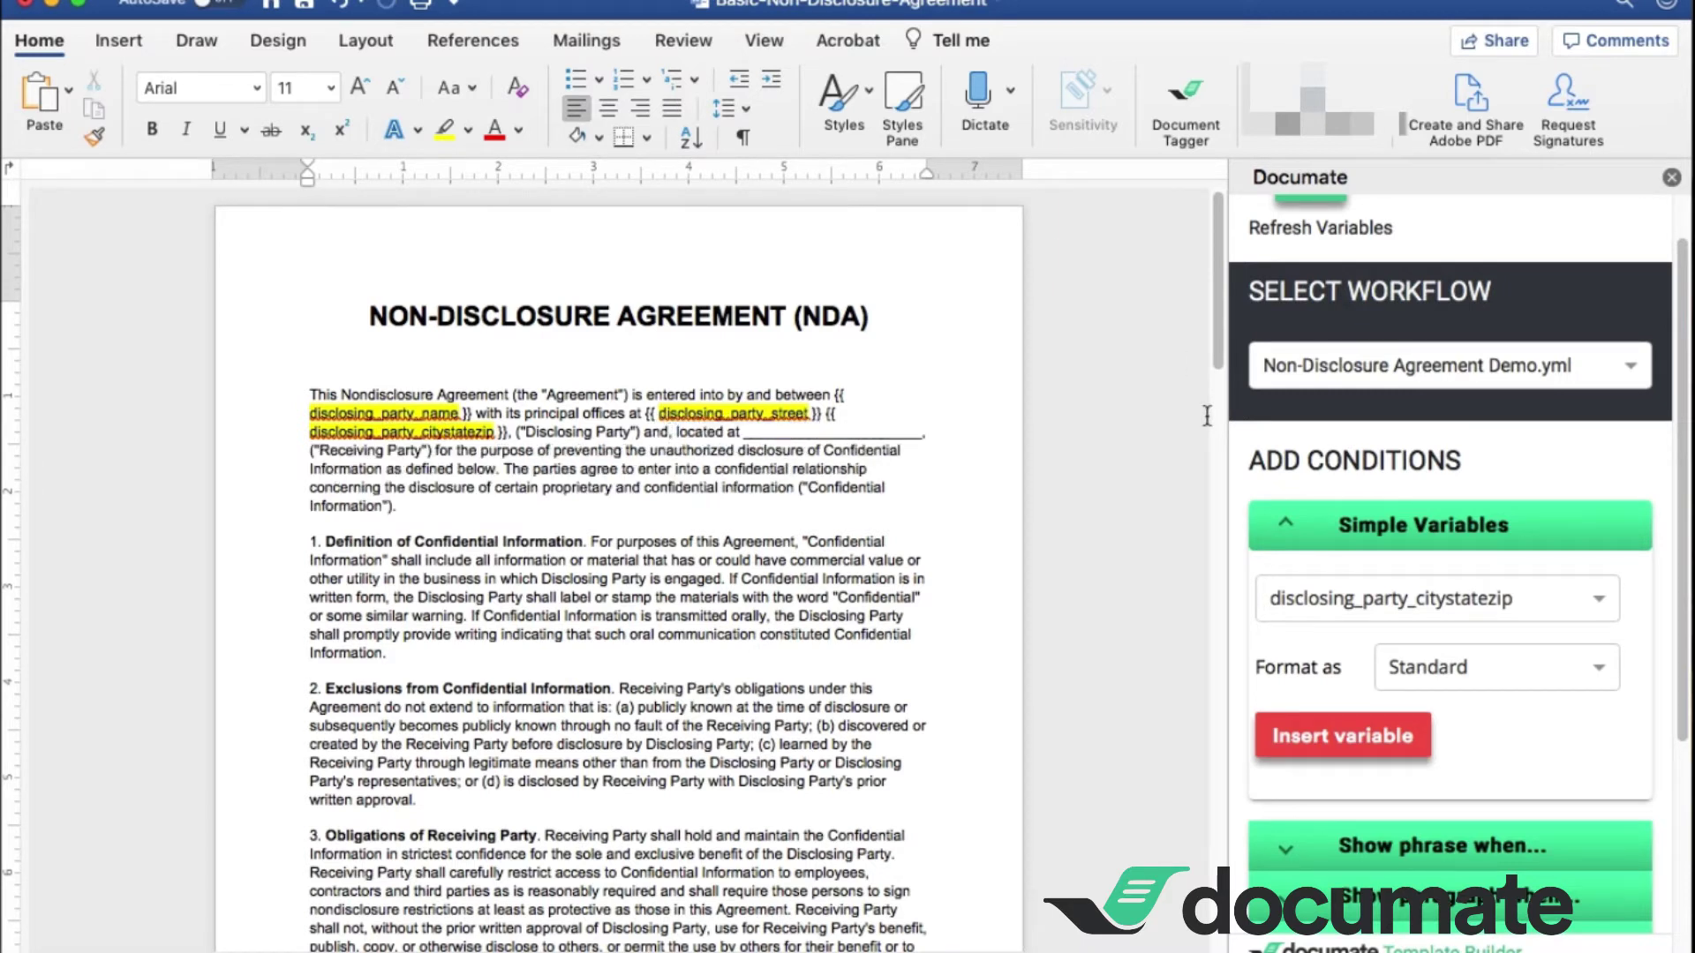
key(BackSpace)
Step: Insert receiving_party_name after "and" and delete the blank before ("Receiving Party")
click(1398, 596)
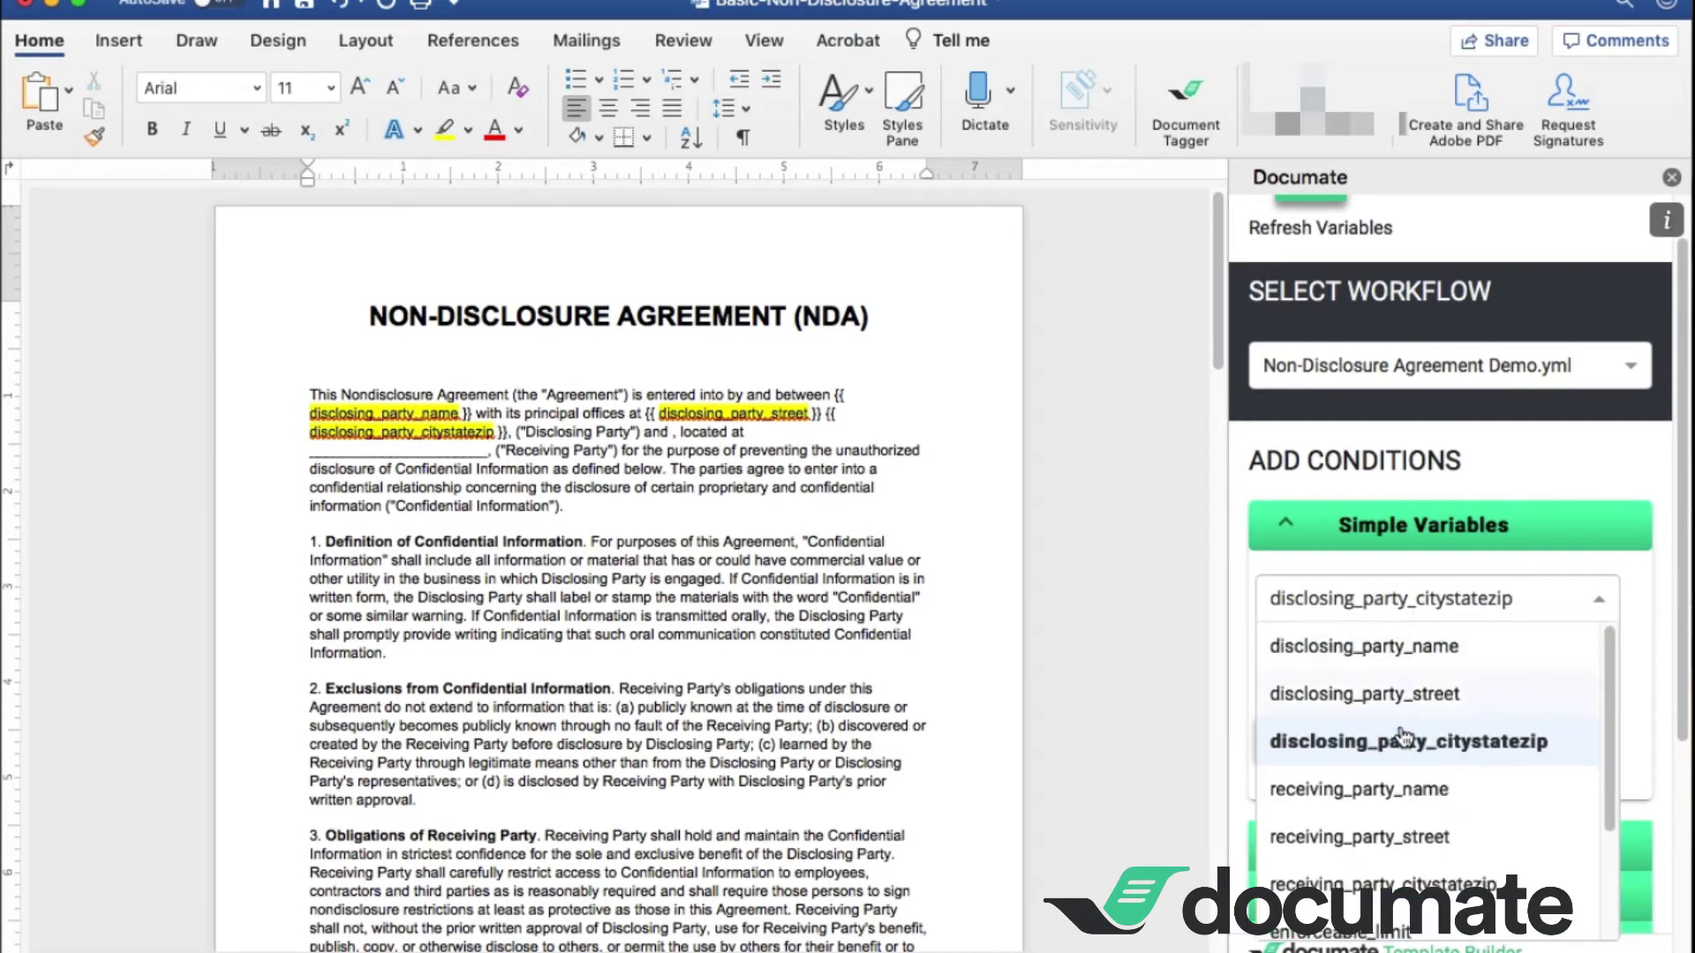
click(1422, 789)
drag(481, 452, 314, 450)
key(BackSpace)
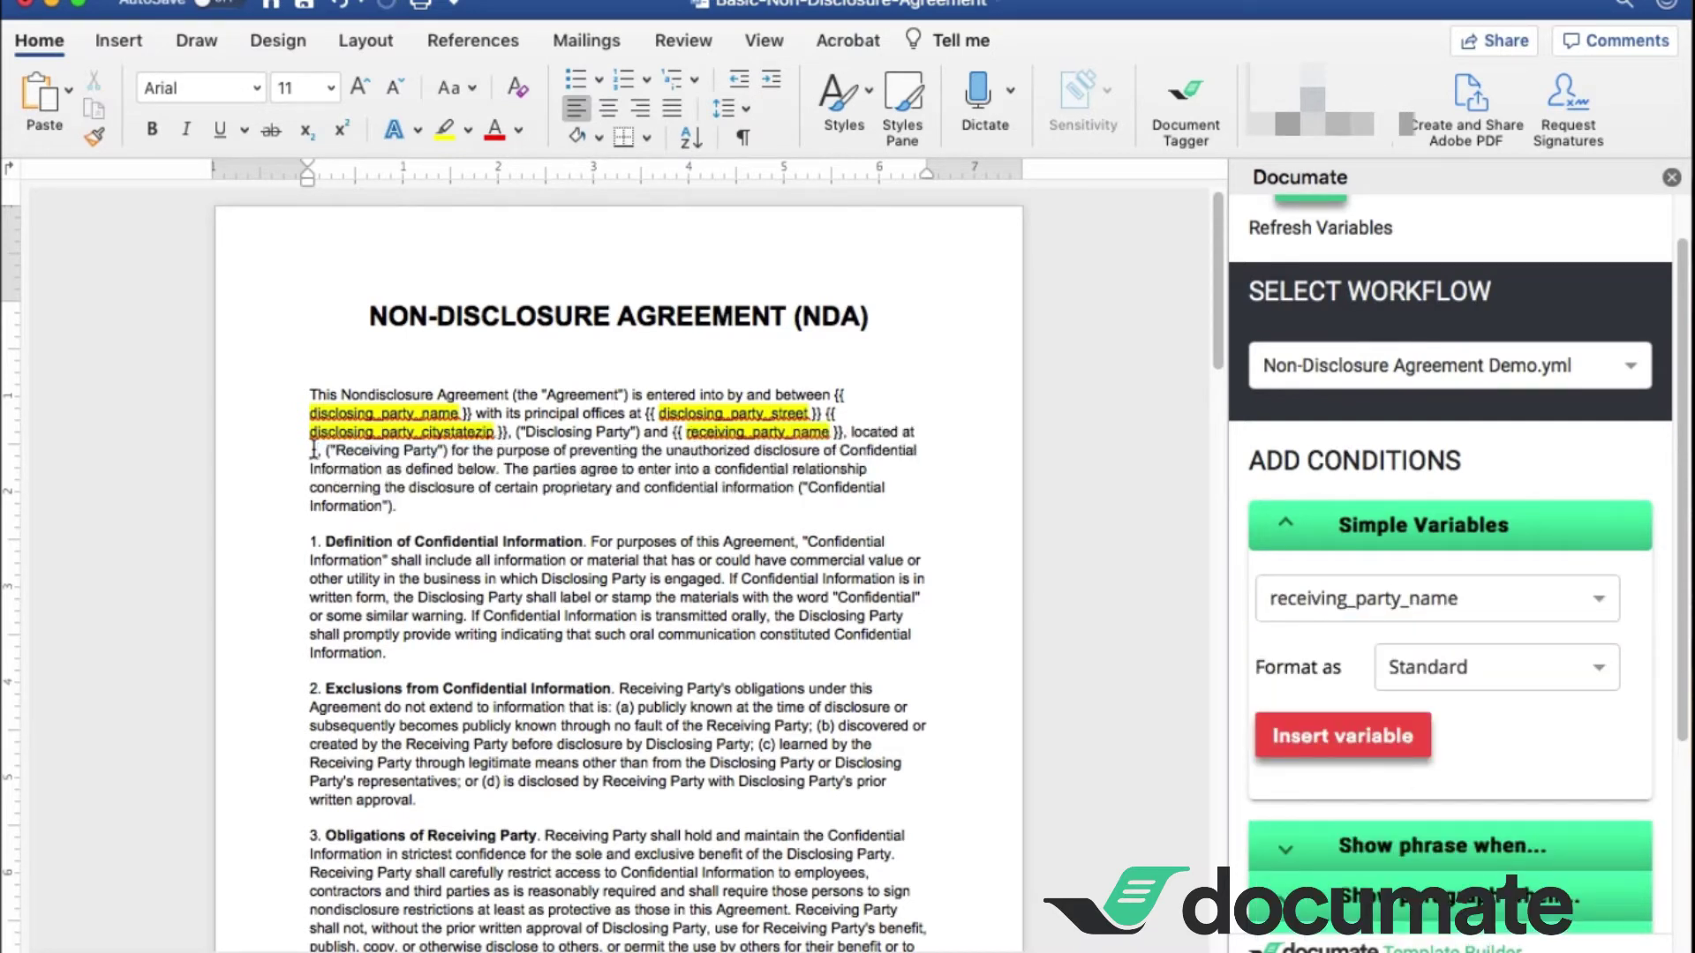
key(BackSpace)
key(BackSpace)
key(BackSpace)
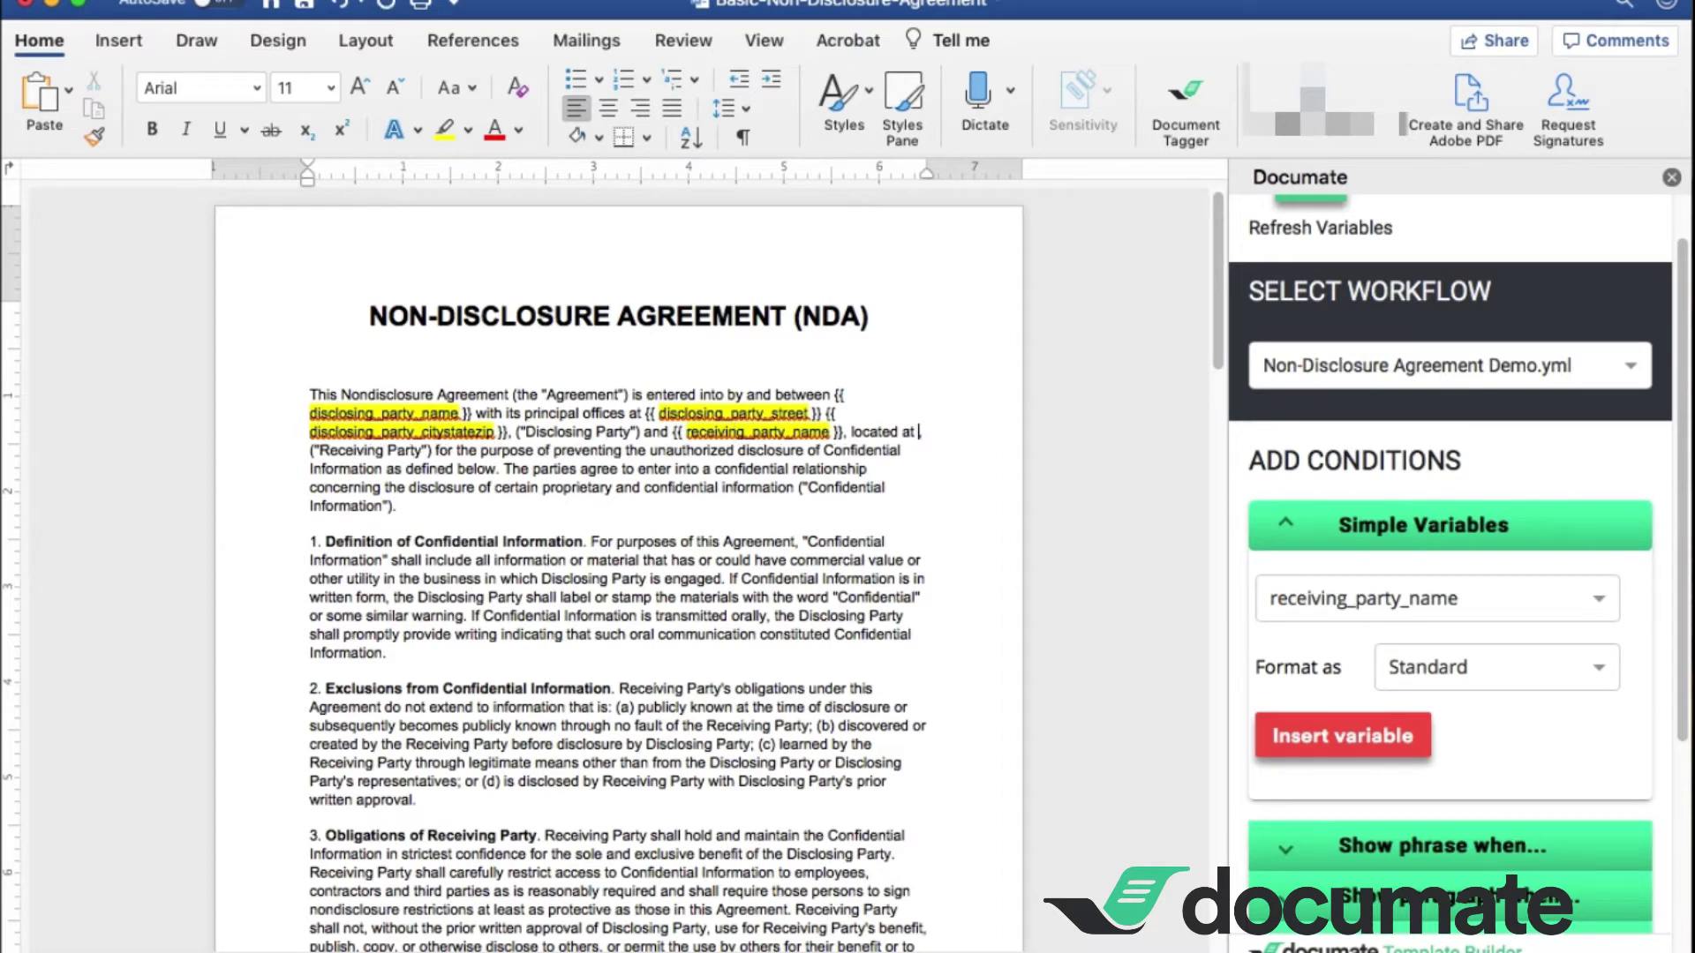
Step: Insert receiving_party_street and receiving_party_citystatezip tags after "located at"
click(1521, 606)
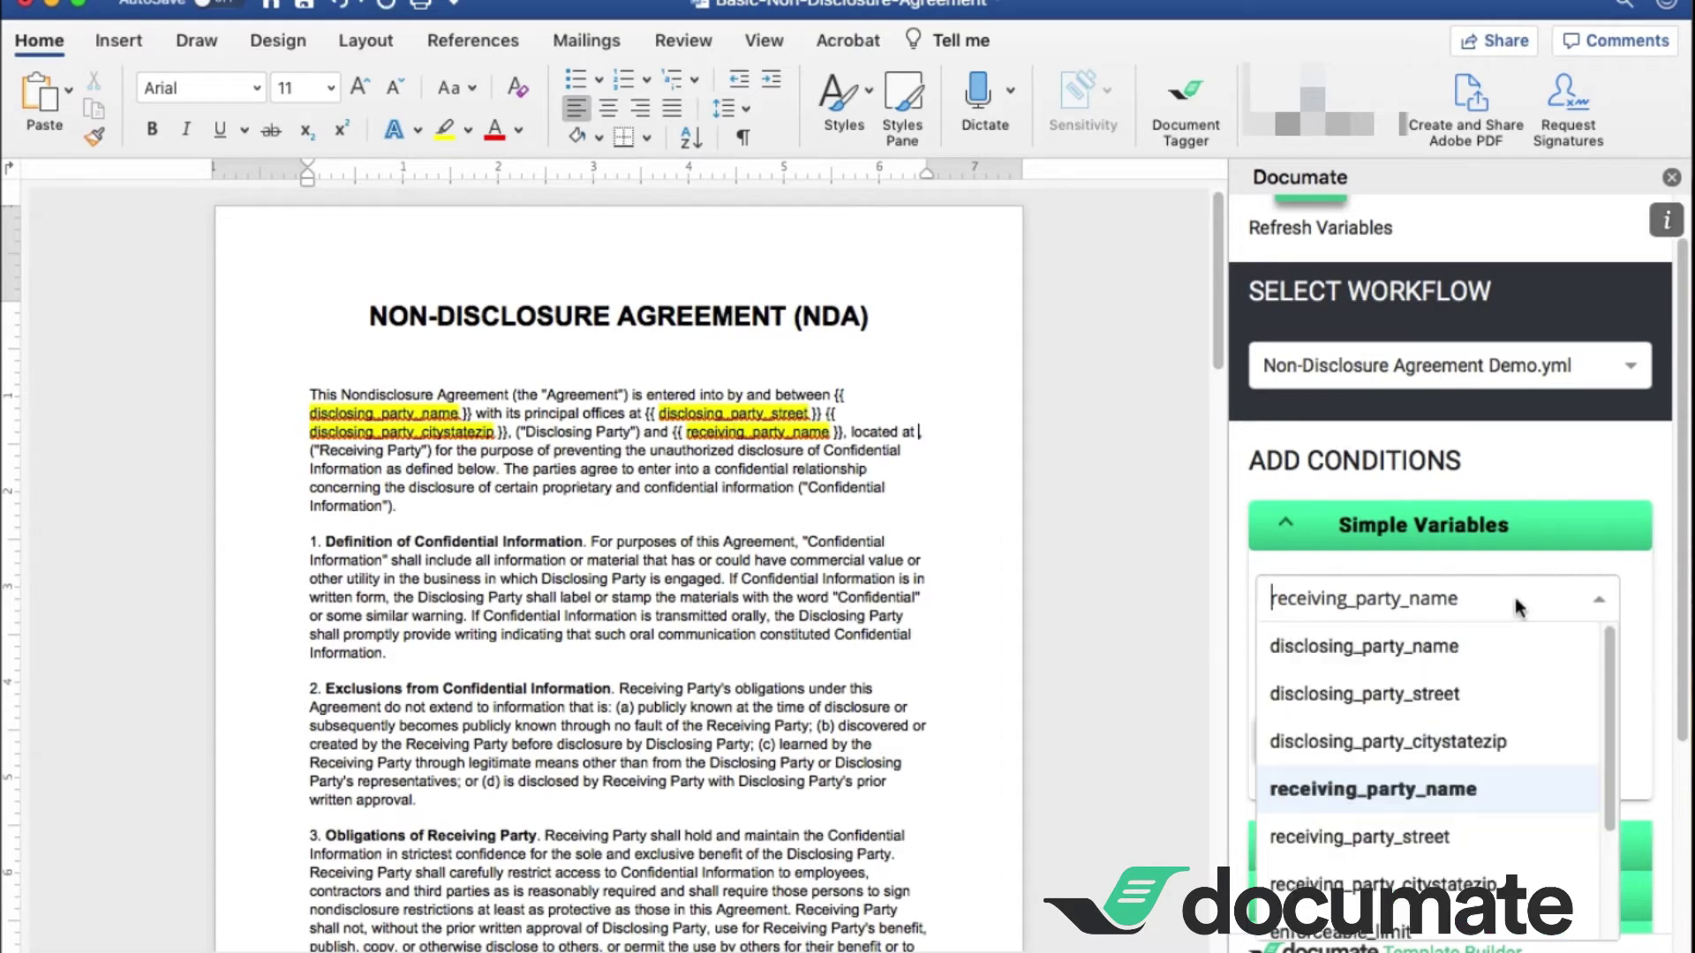
click(1450, 837)
click(1409, 735)
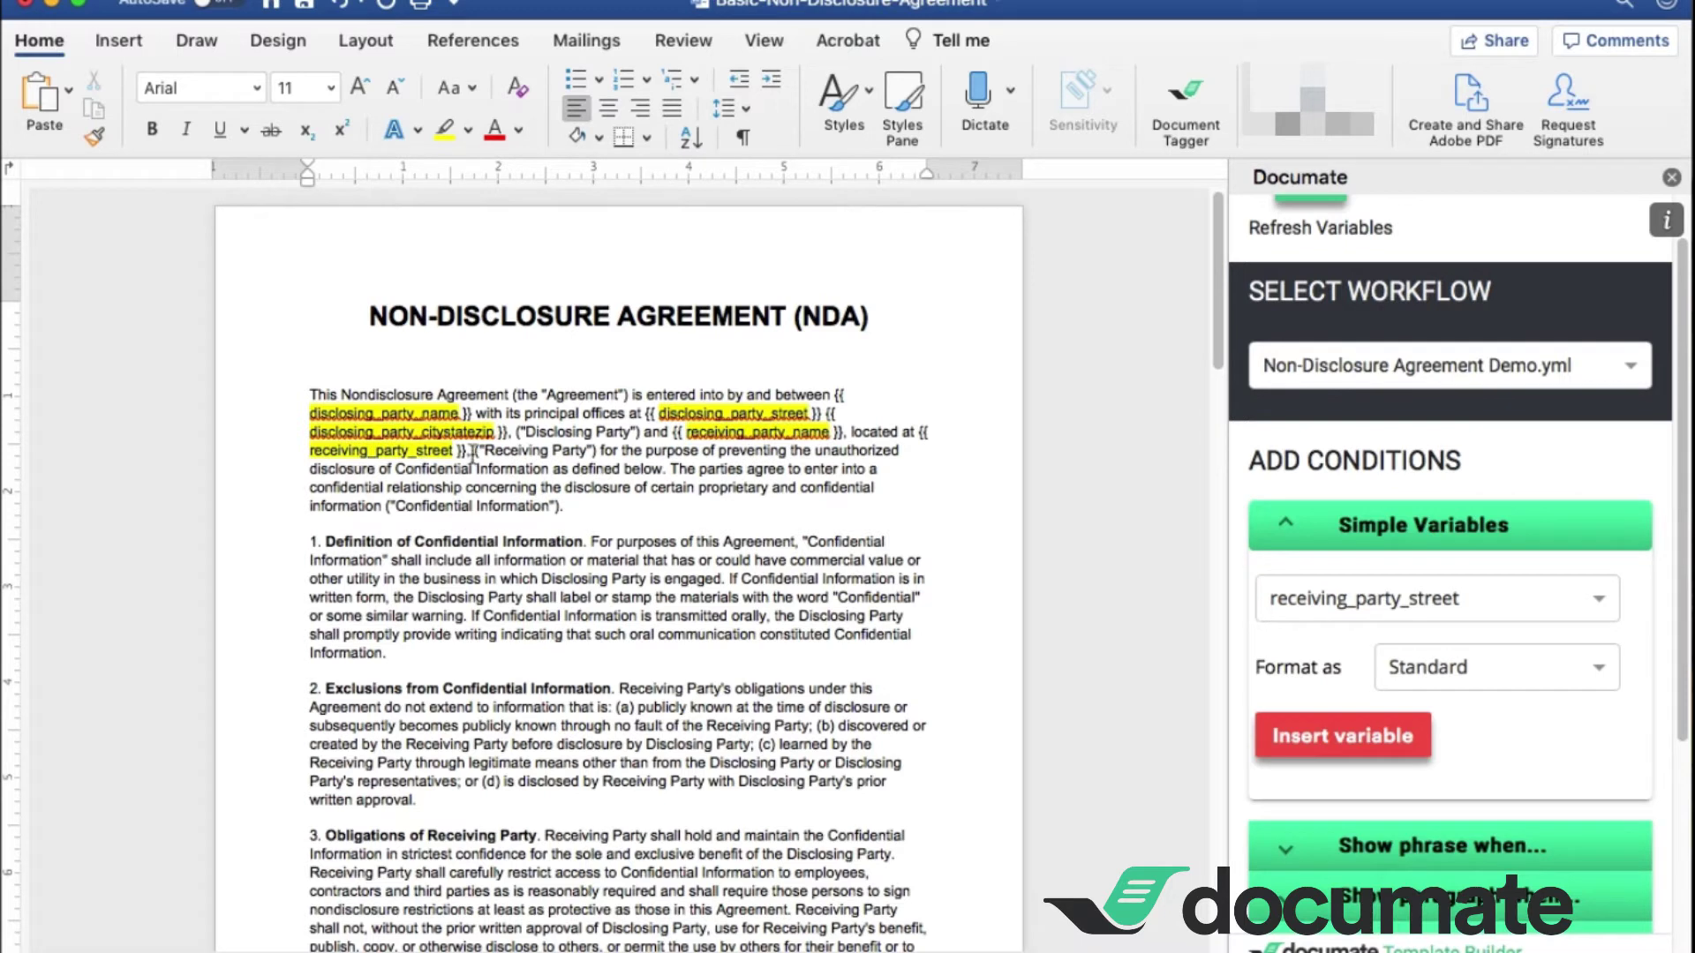
click(1373, 599)
click(1399, 883)
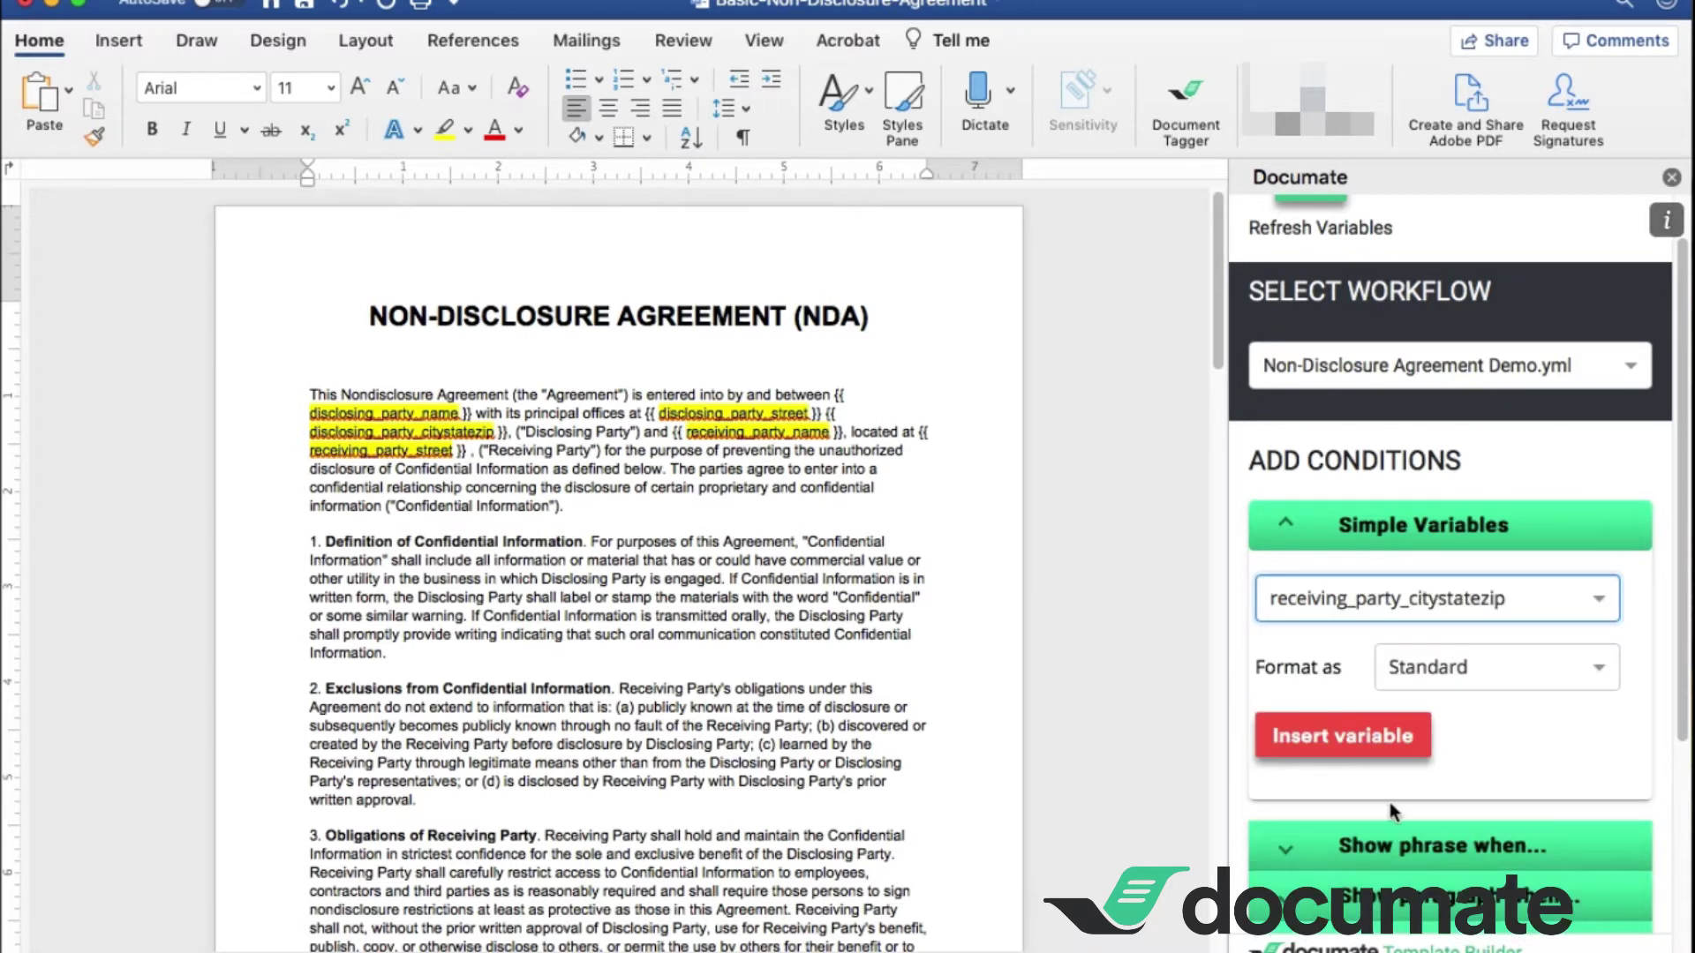
click(1391, 739)
click(697, 487)
click(1214, 353)
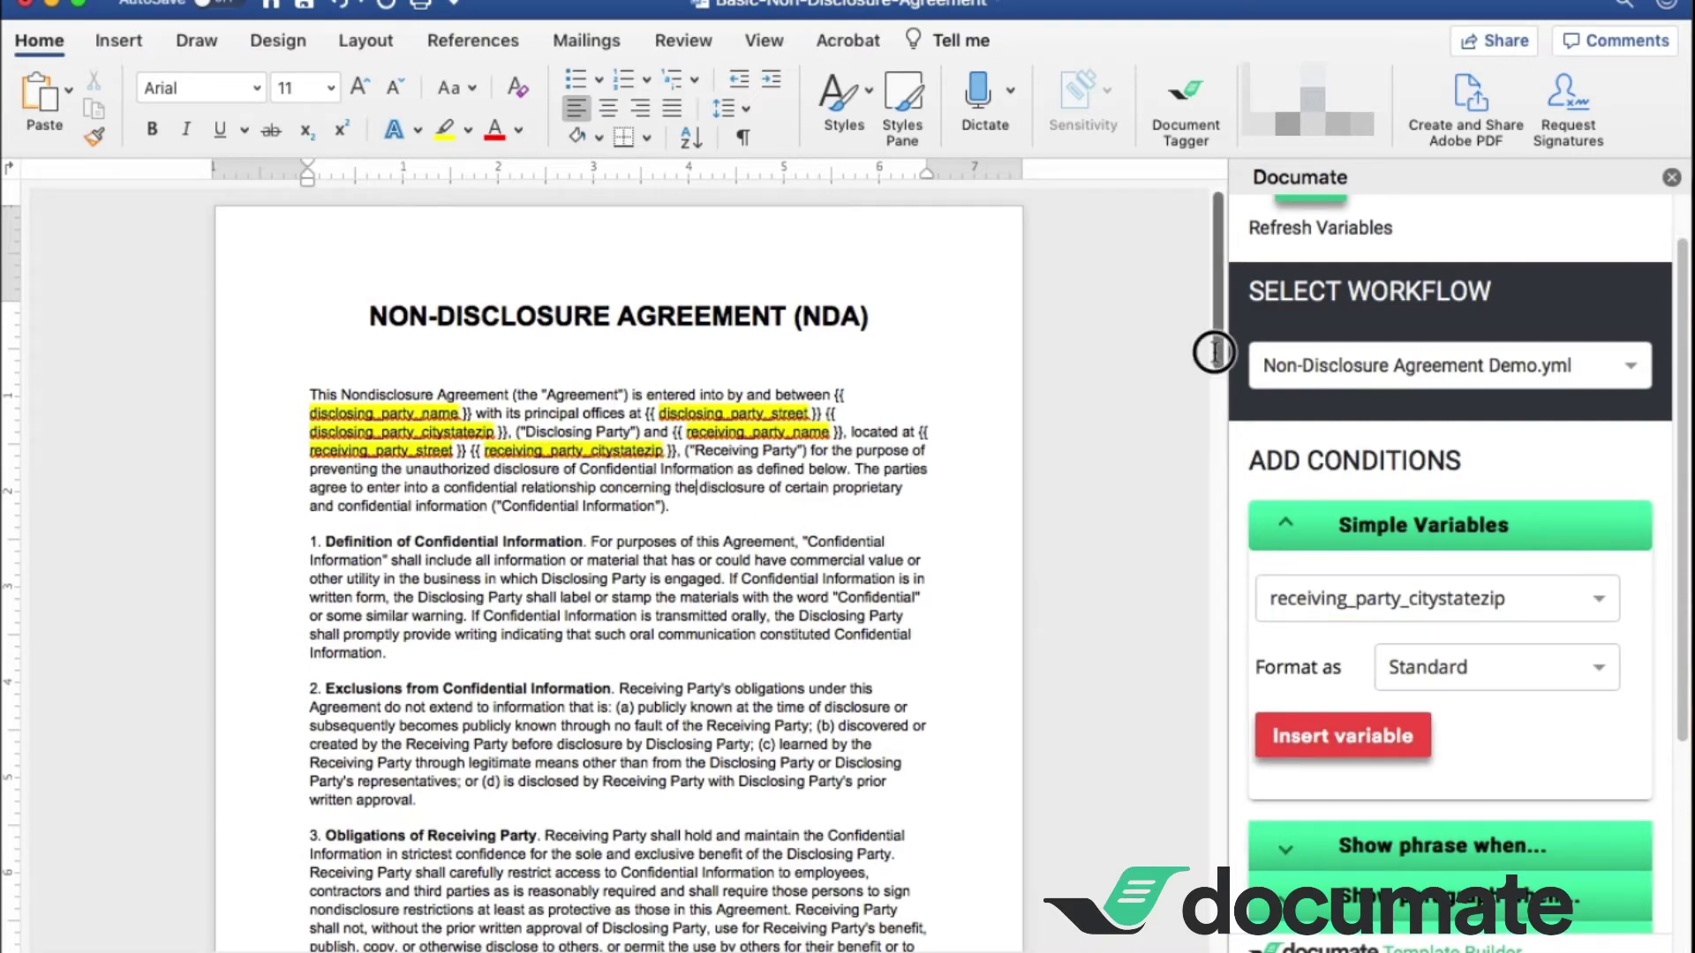
drag(1215, 353, 1183, 761)
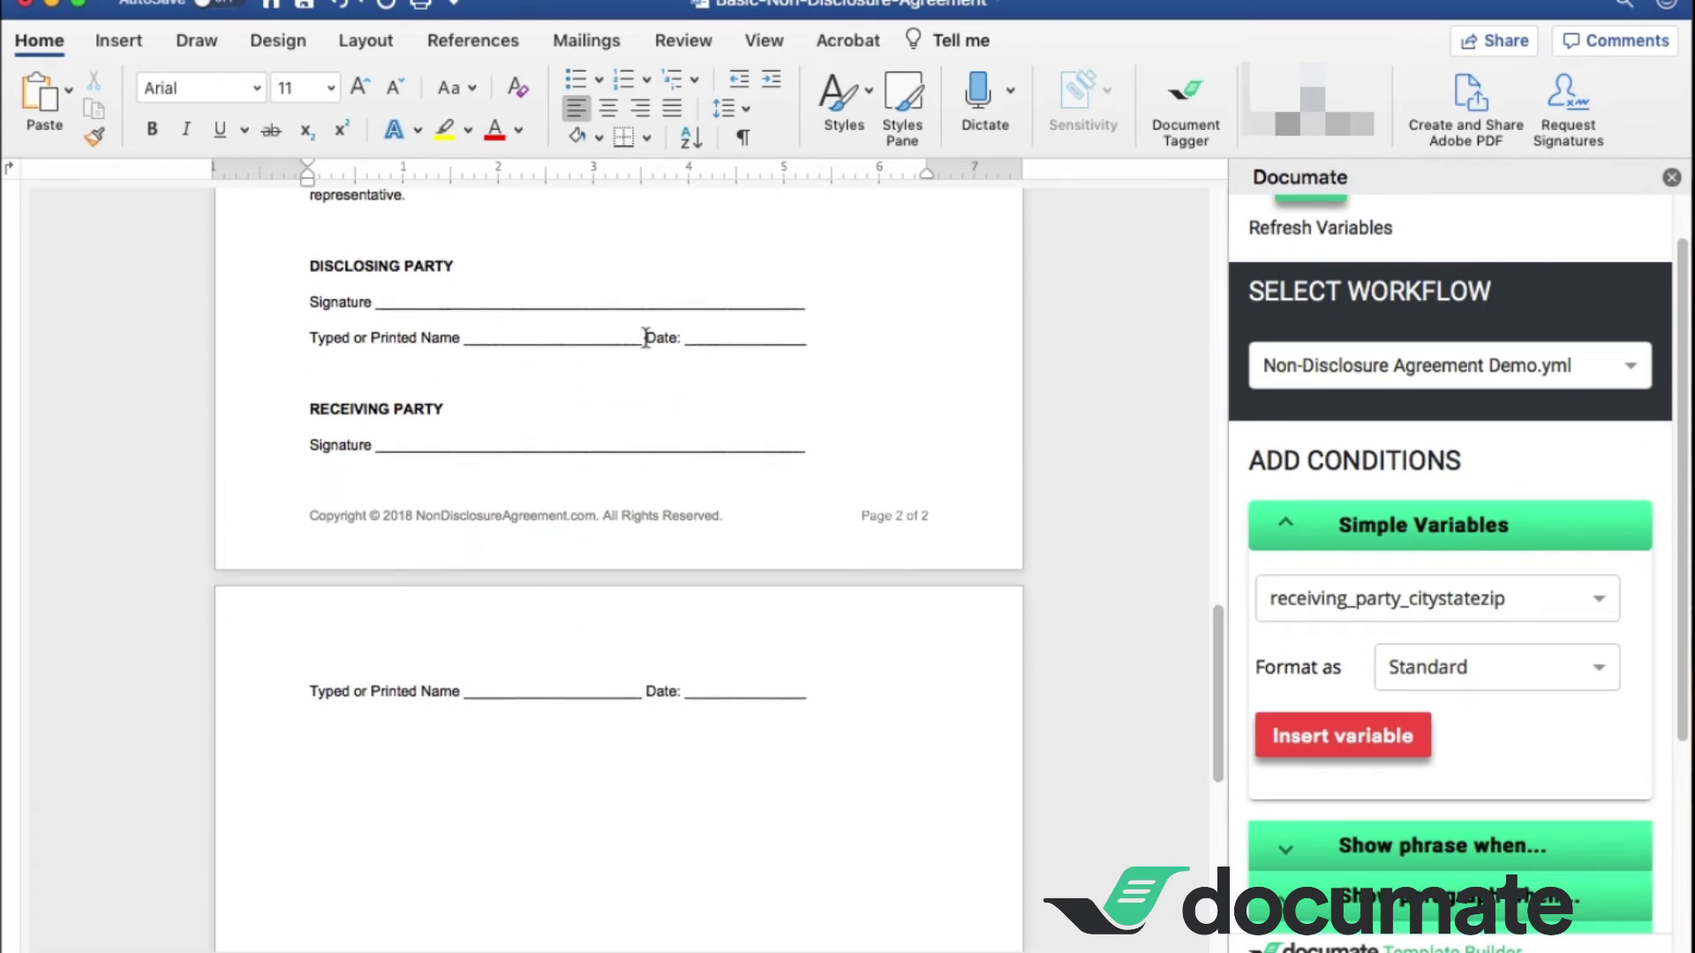
Step: Put Uppercase disclosing_party_name and receiving_party_name tags on the two Typed or Printed Name lines
double_click(478, 336)
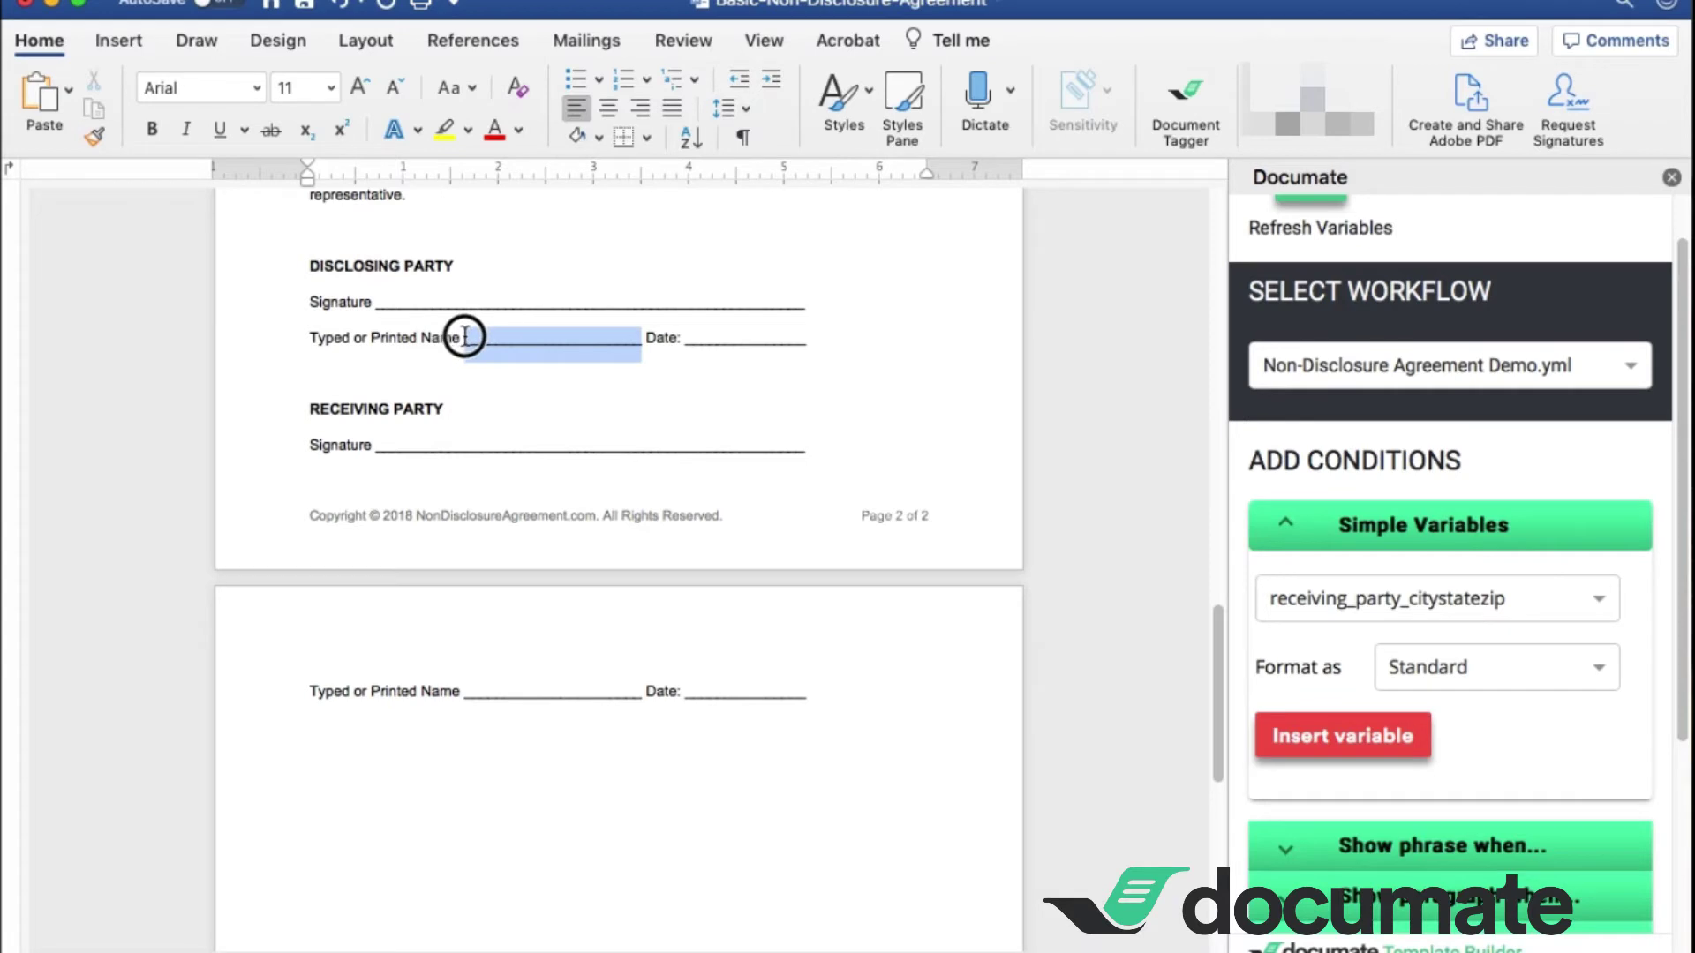
click(1315, 599)
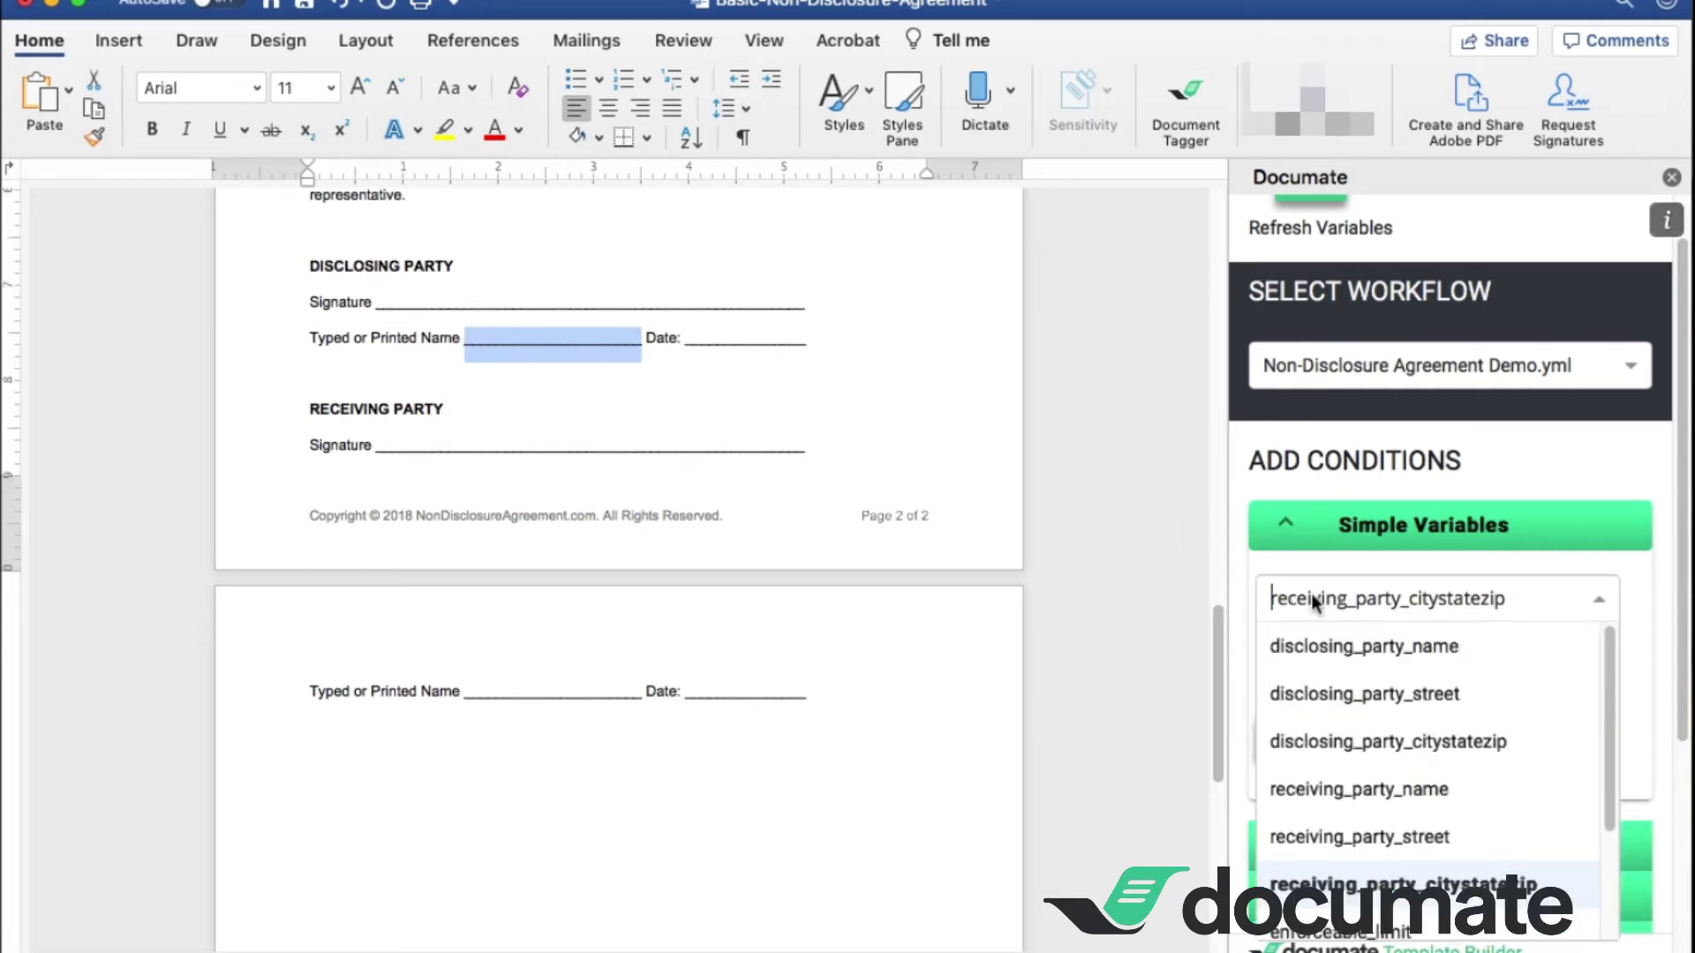
click(1364, 649)
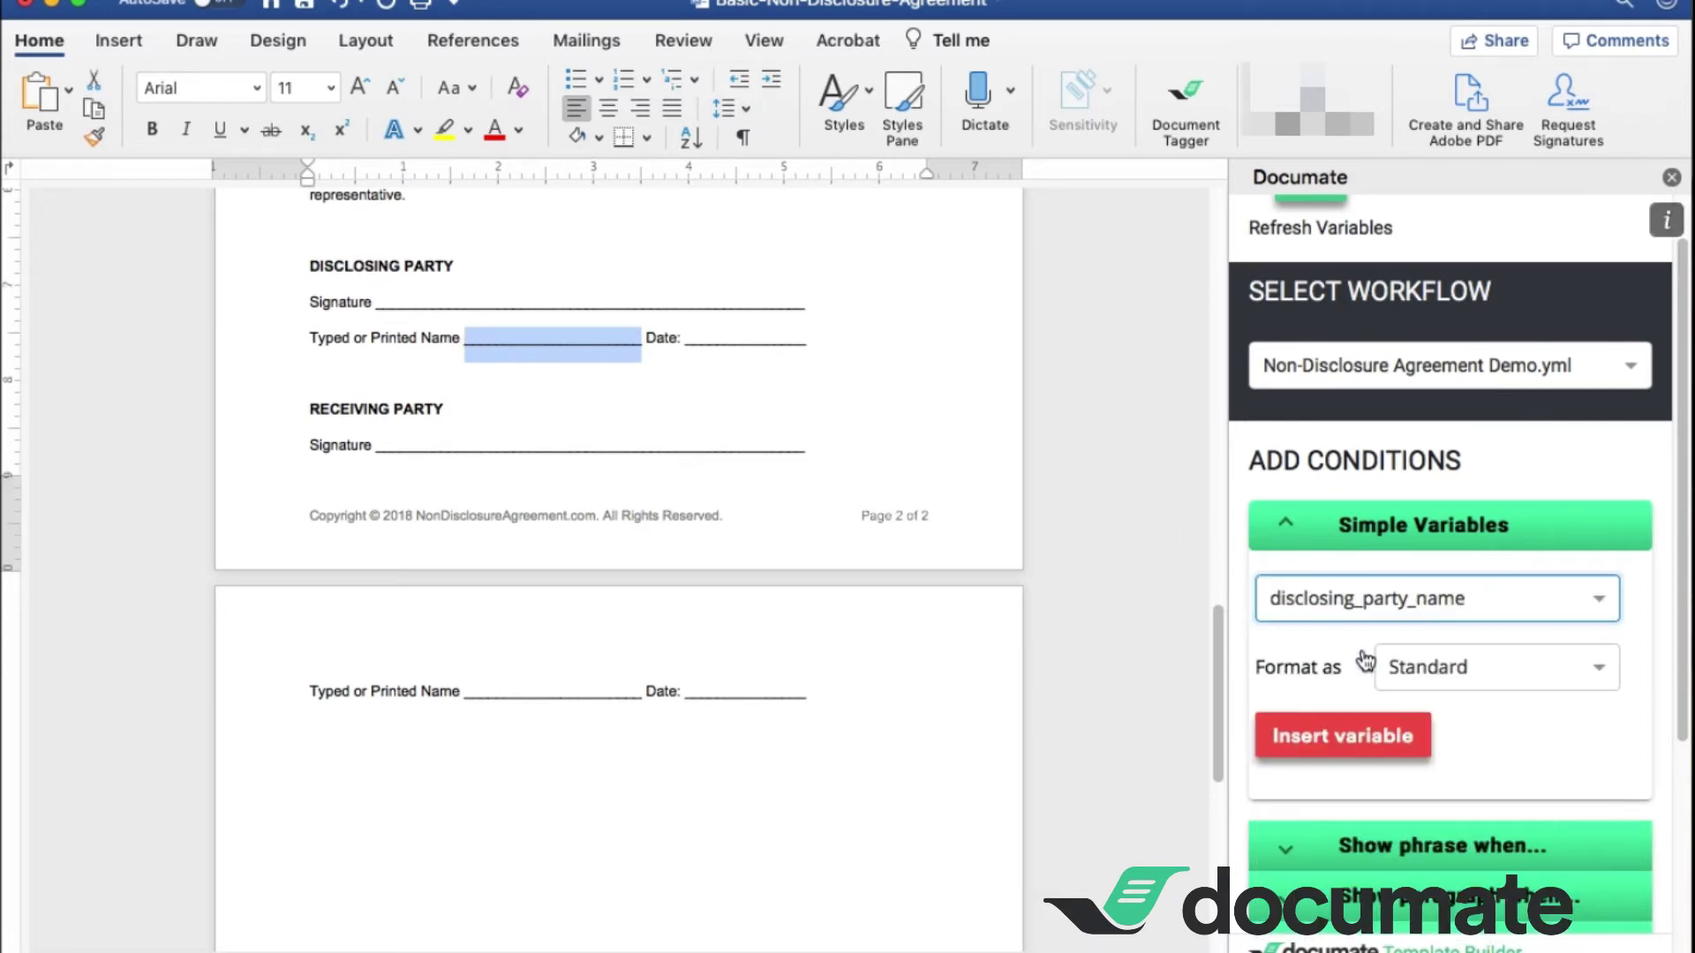
click(1453, 673)
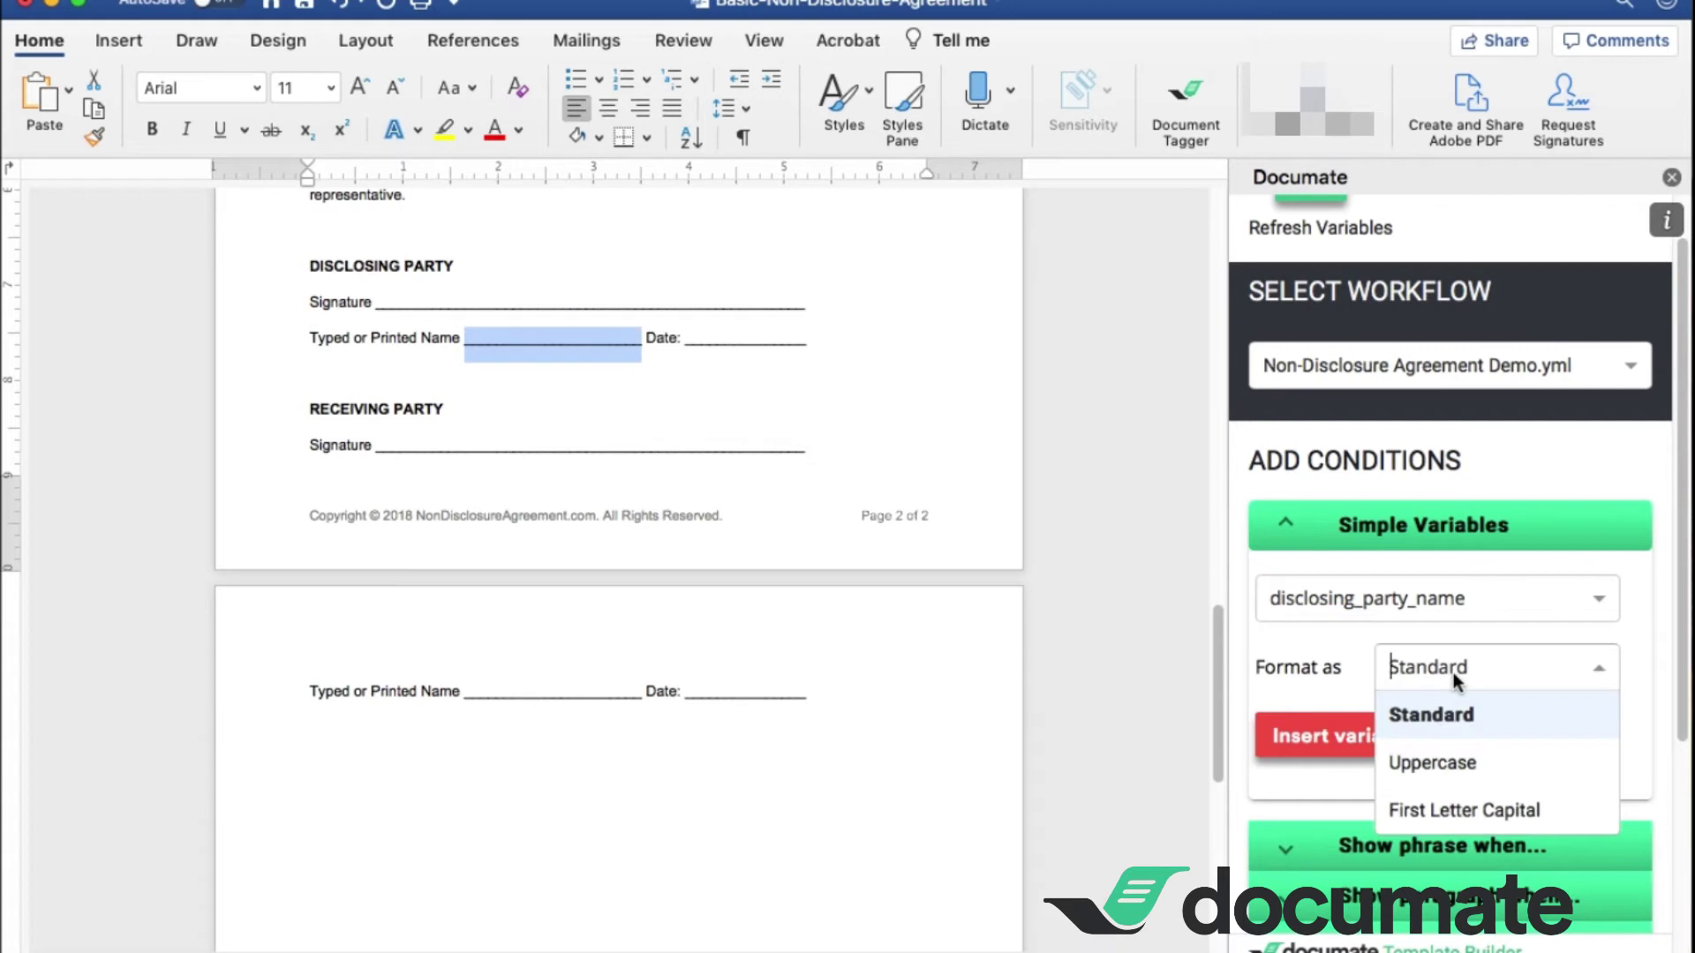
click(1469, 761)
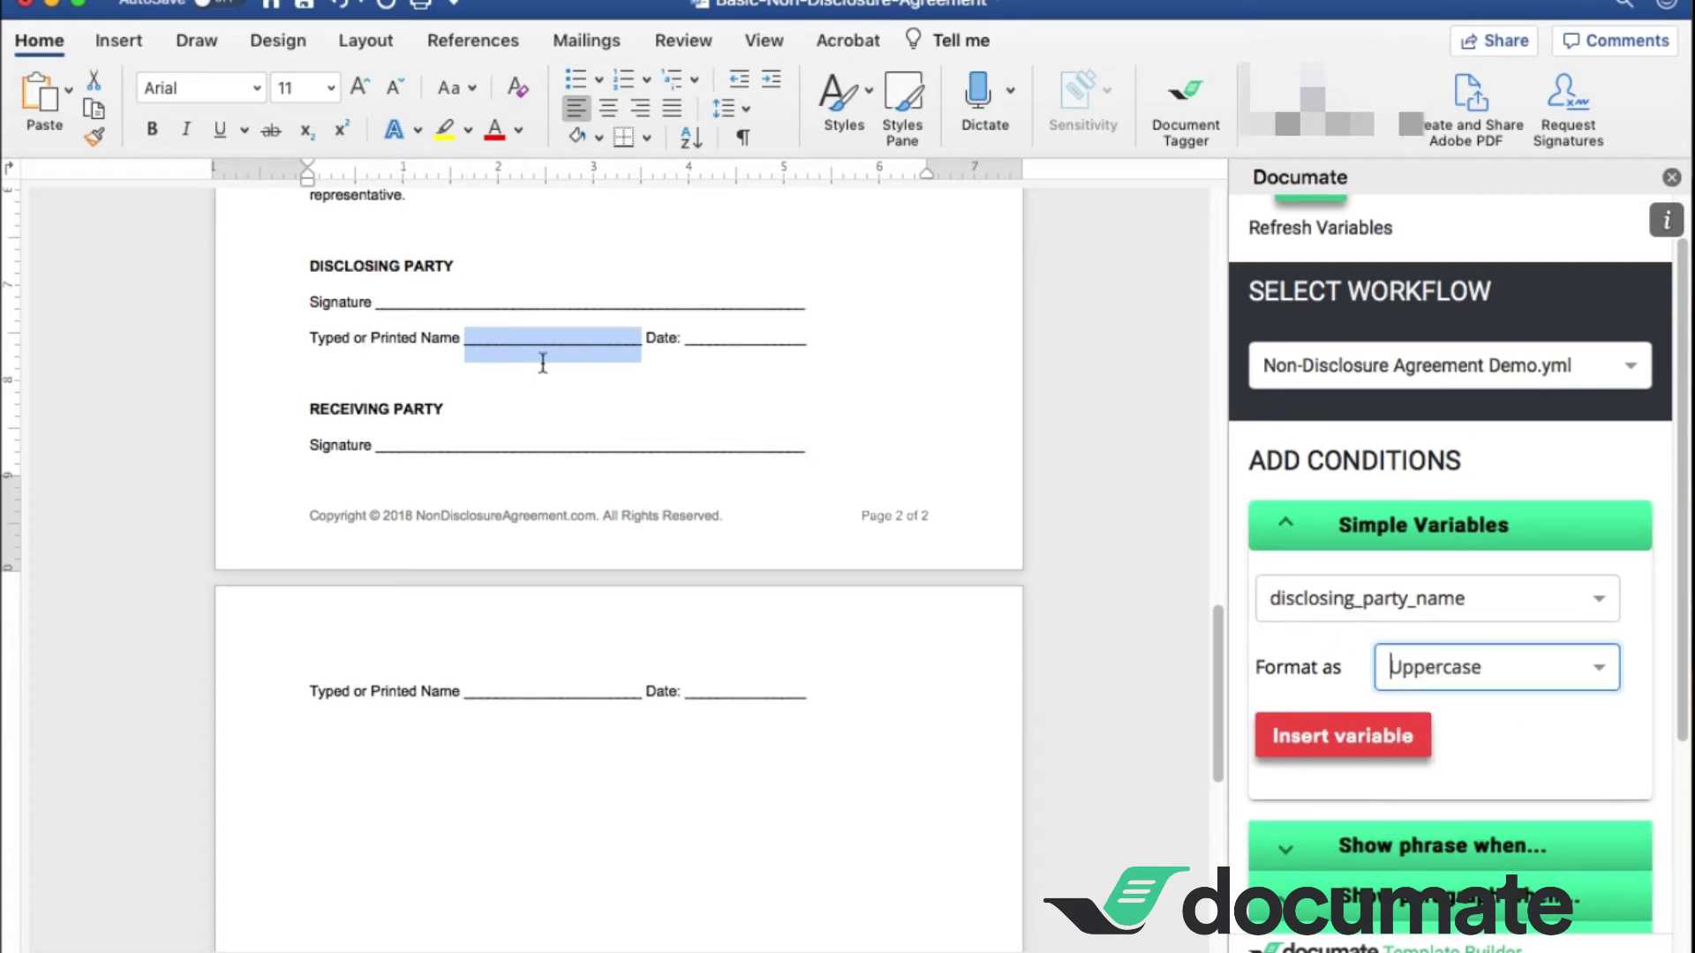
click(1416, 750)
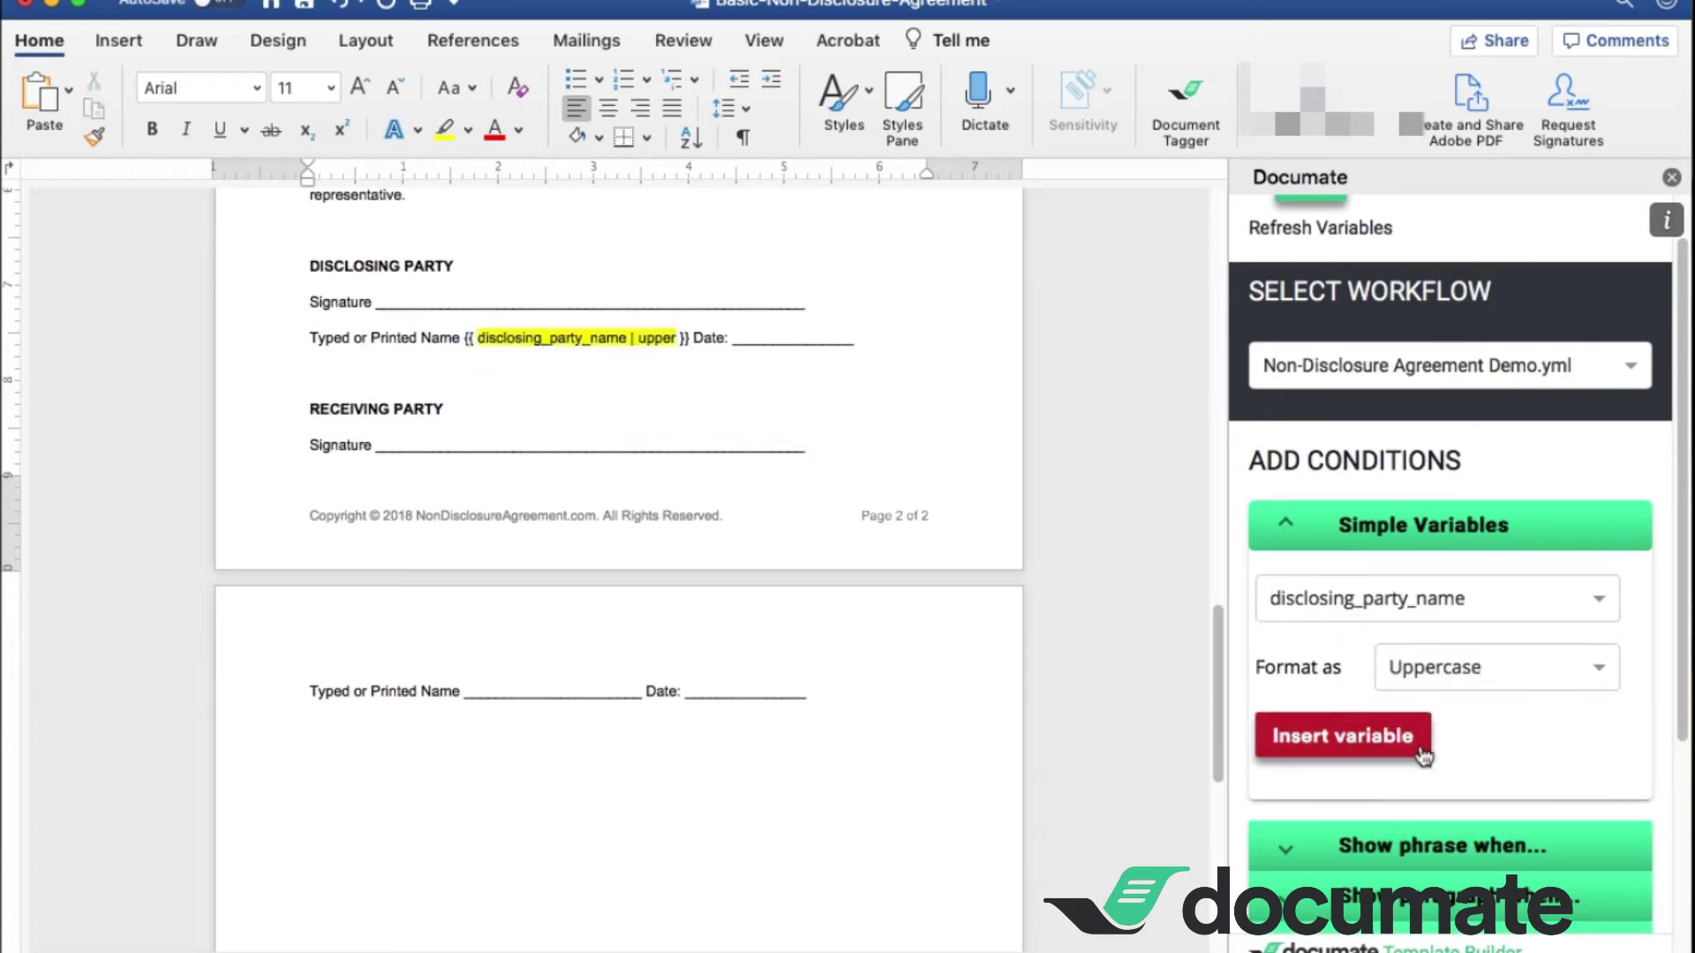
drag(639, 696, 465, 693)
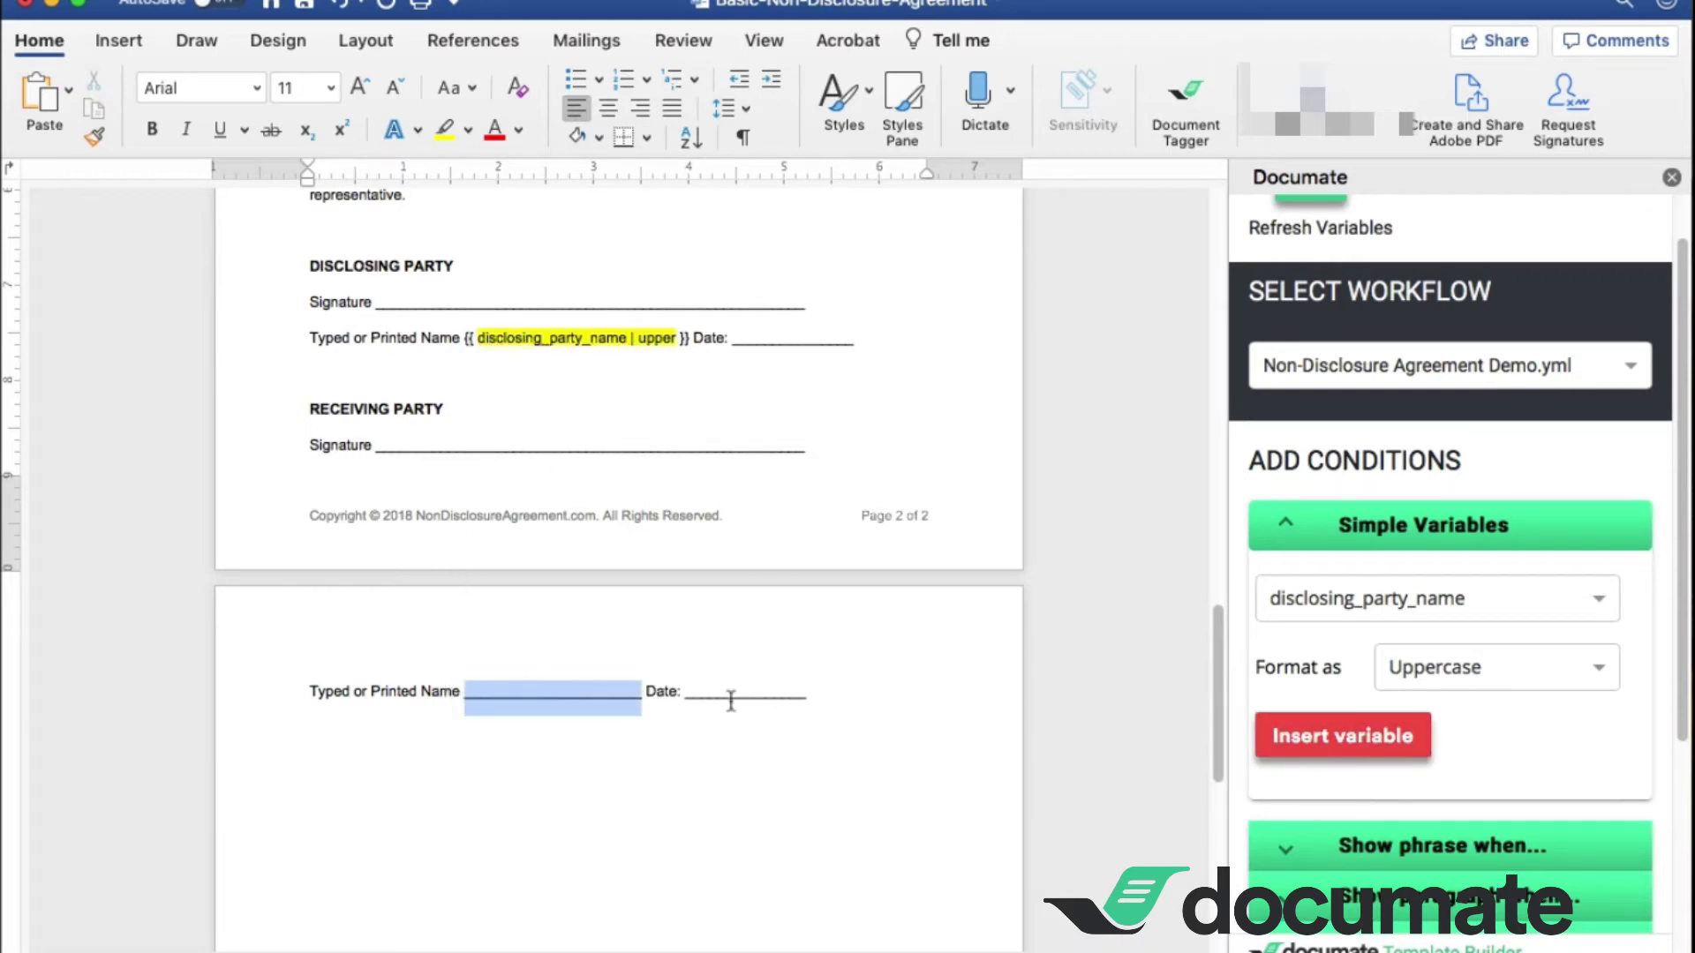
click(1453, 596)
click(1447, 791)
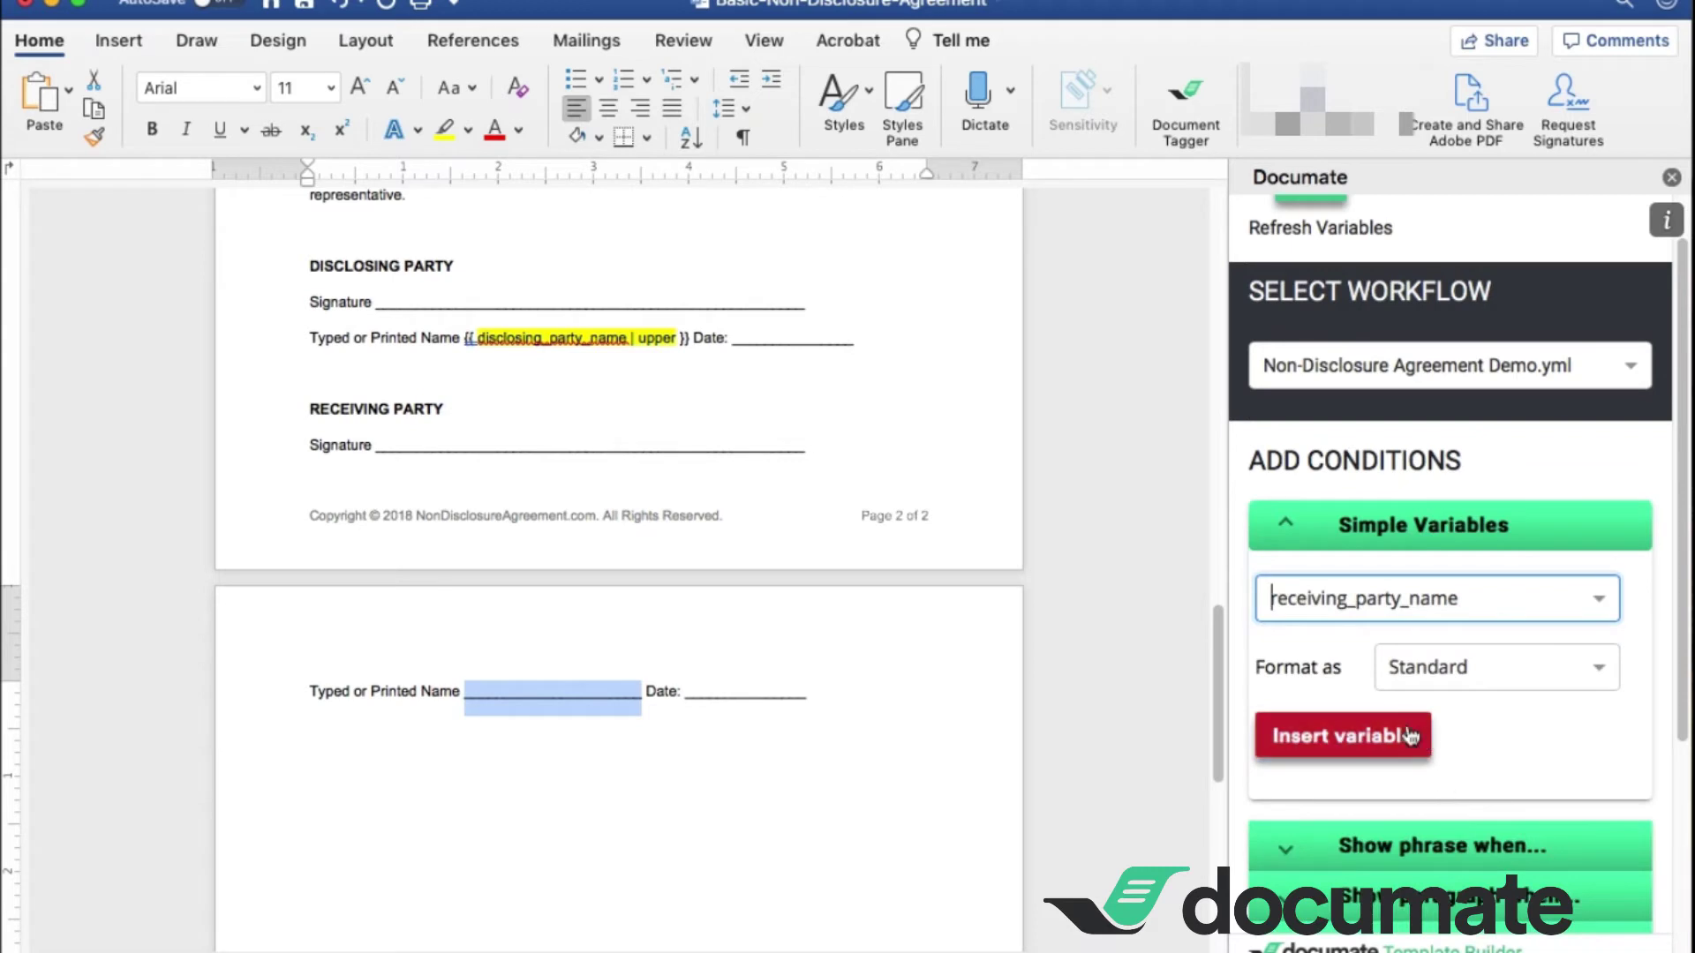
click(1496, 668)
click(1447, 760)
click(1404, 740)
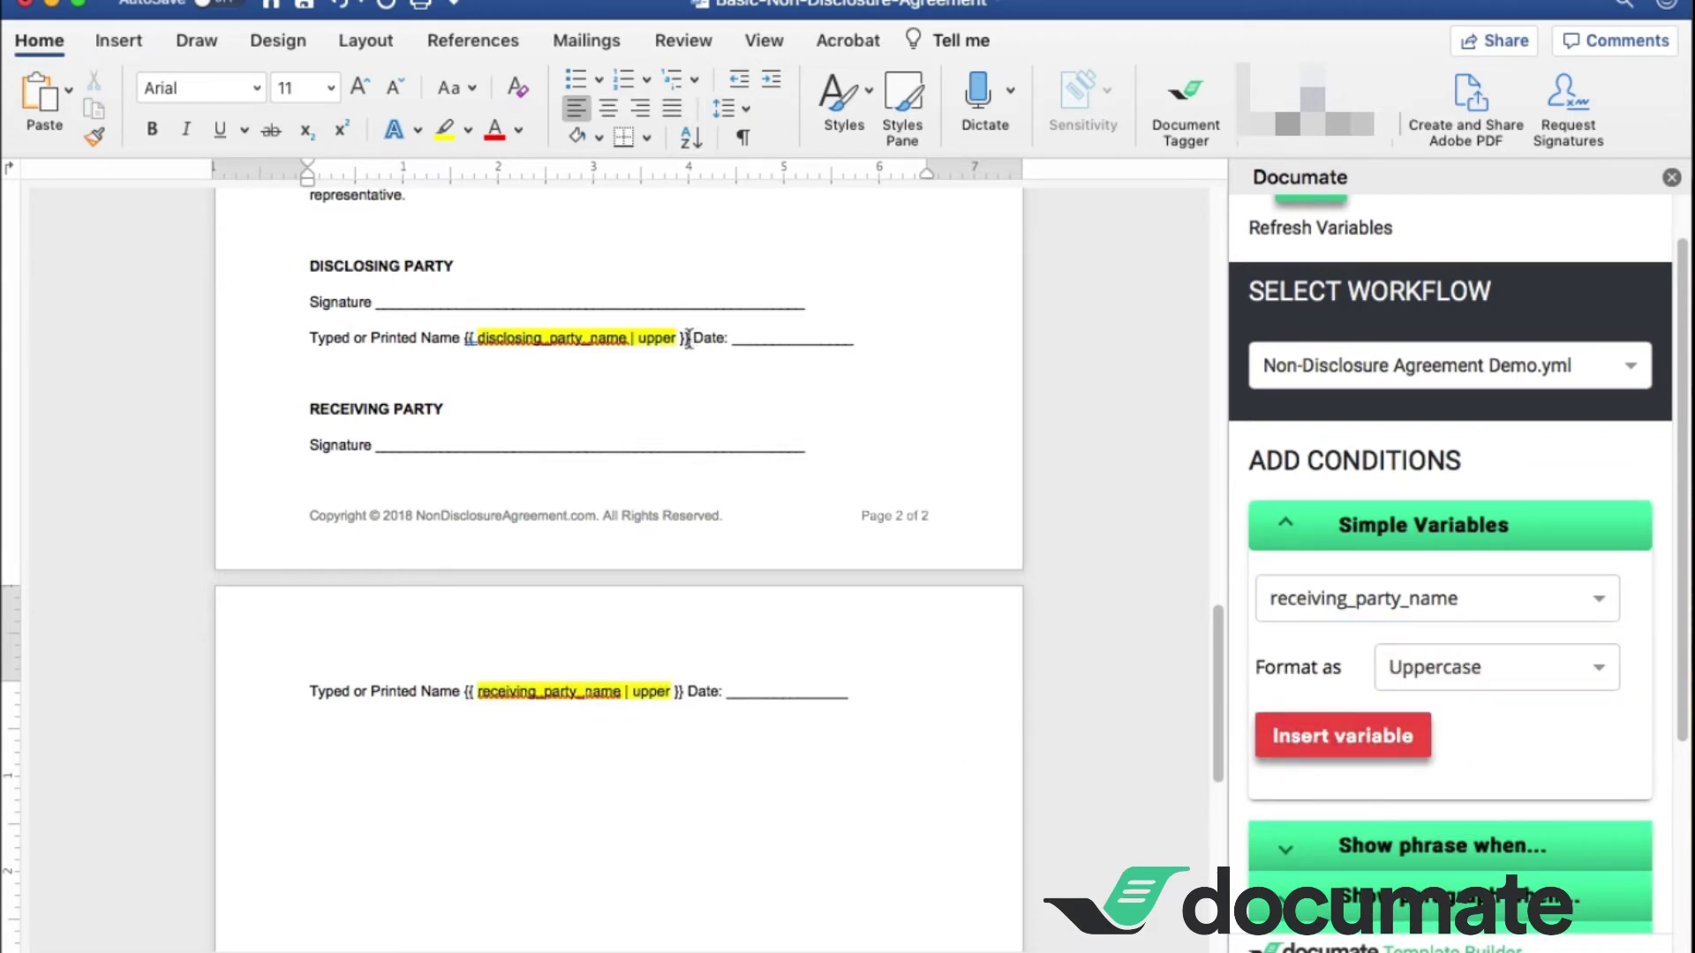
Step: Underline both the disclosing_party_name and receiving_party_name signature tags
drag(688, 338, 471, 338)
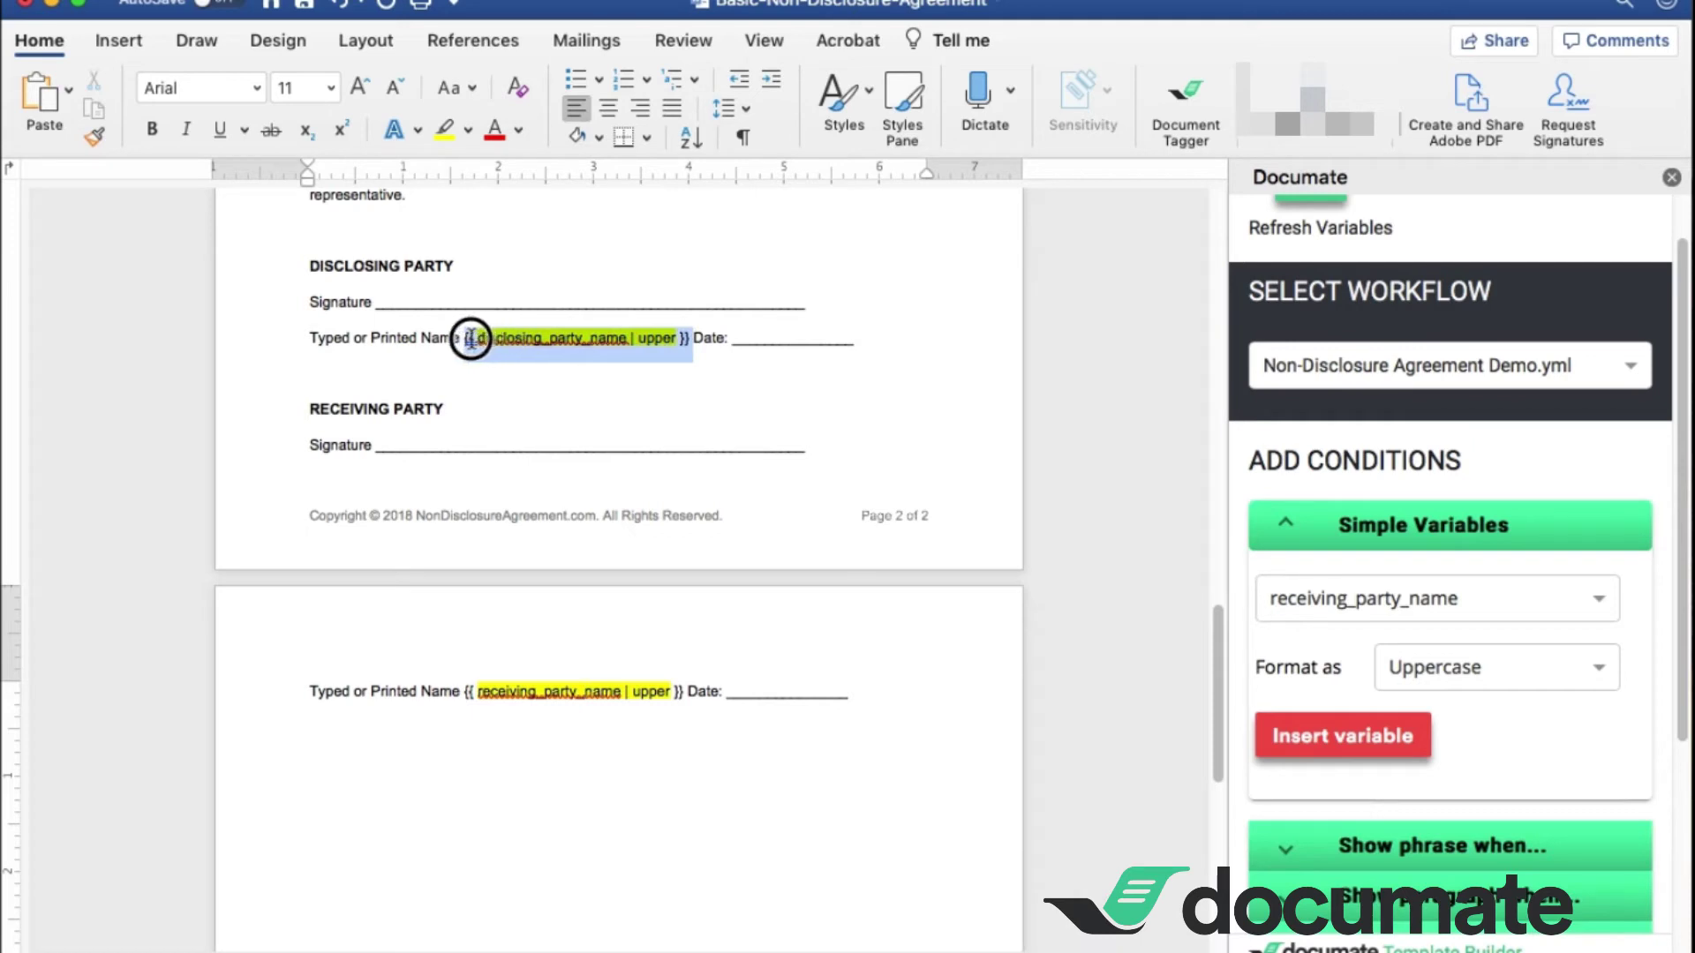
click(219, 129)
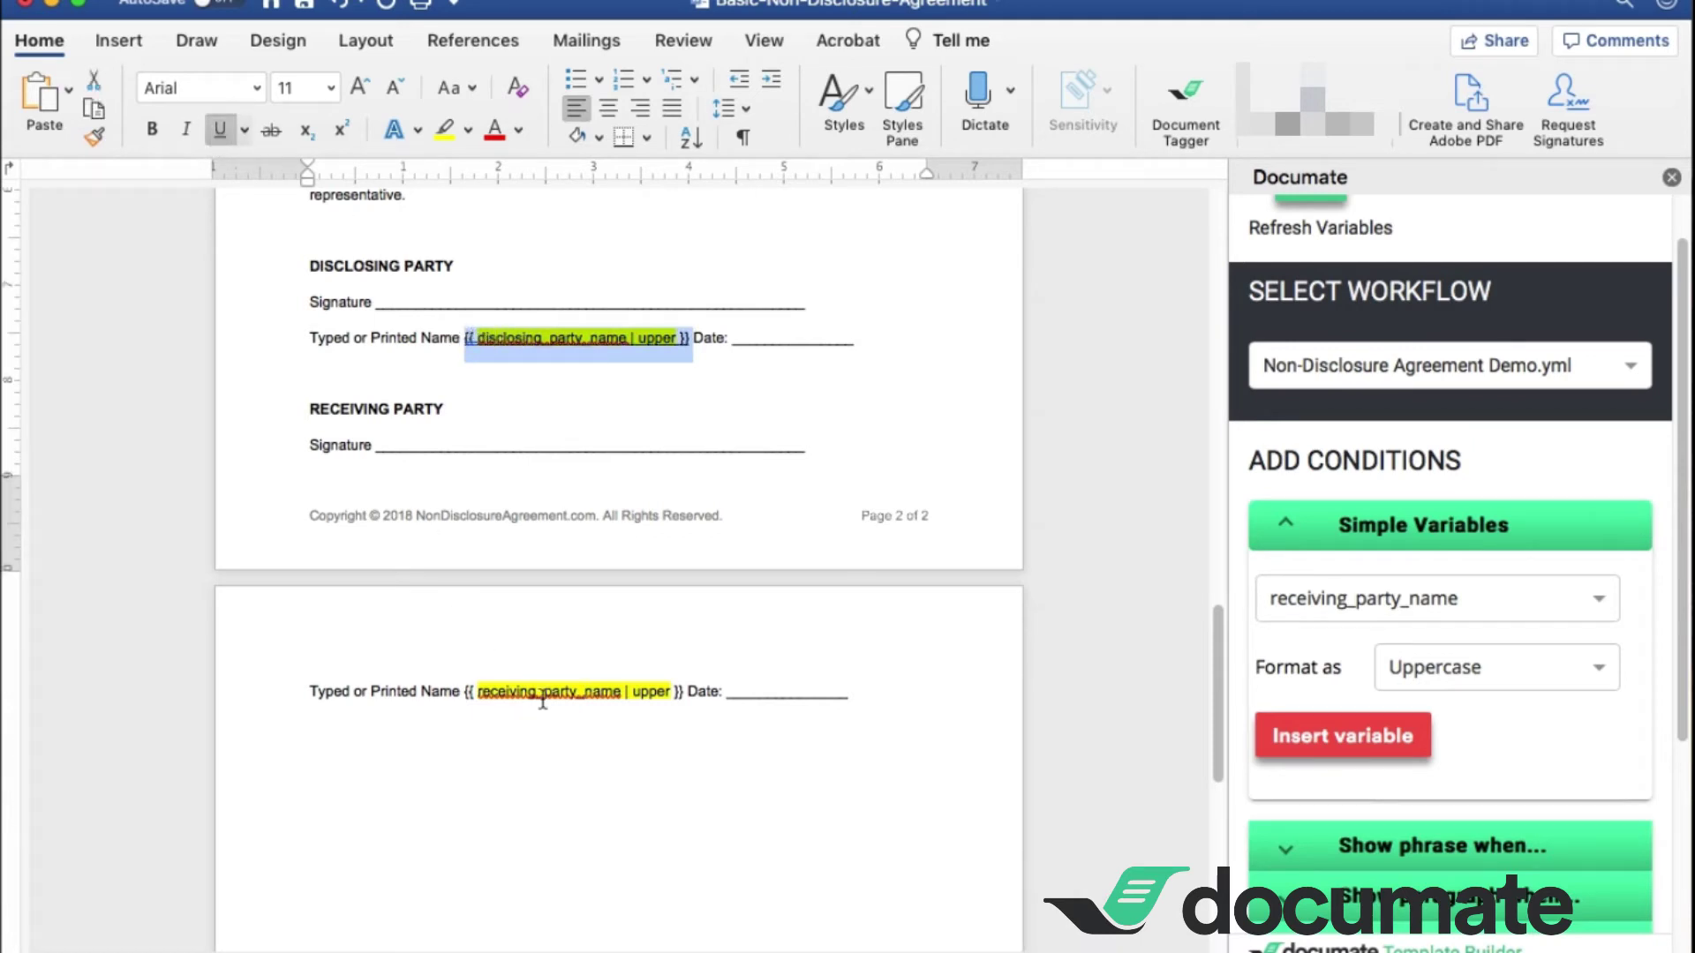
drag(683, 690, 466, 689)
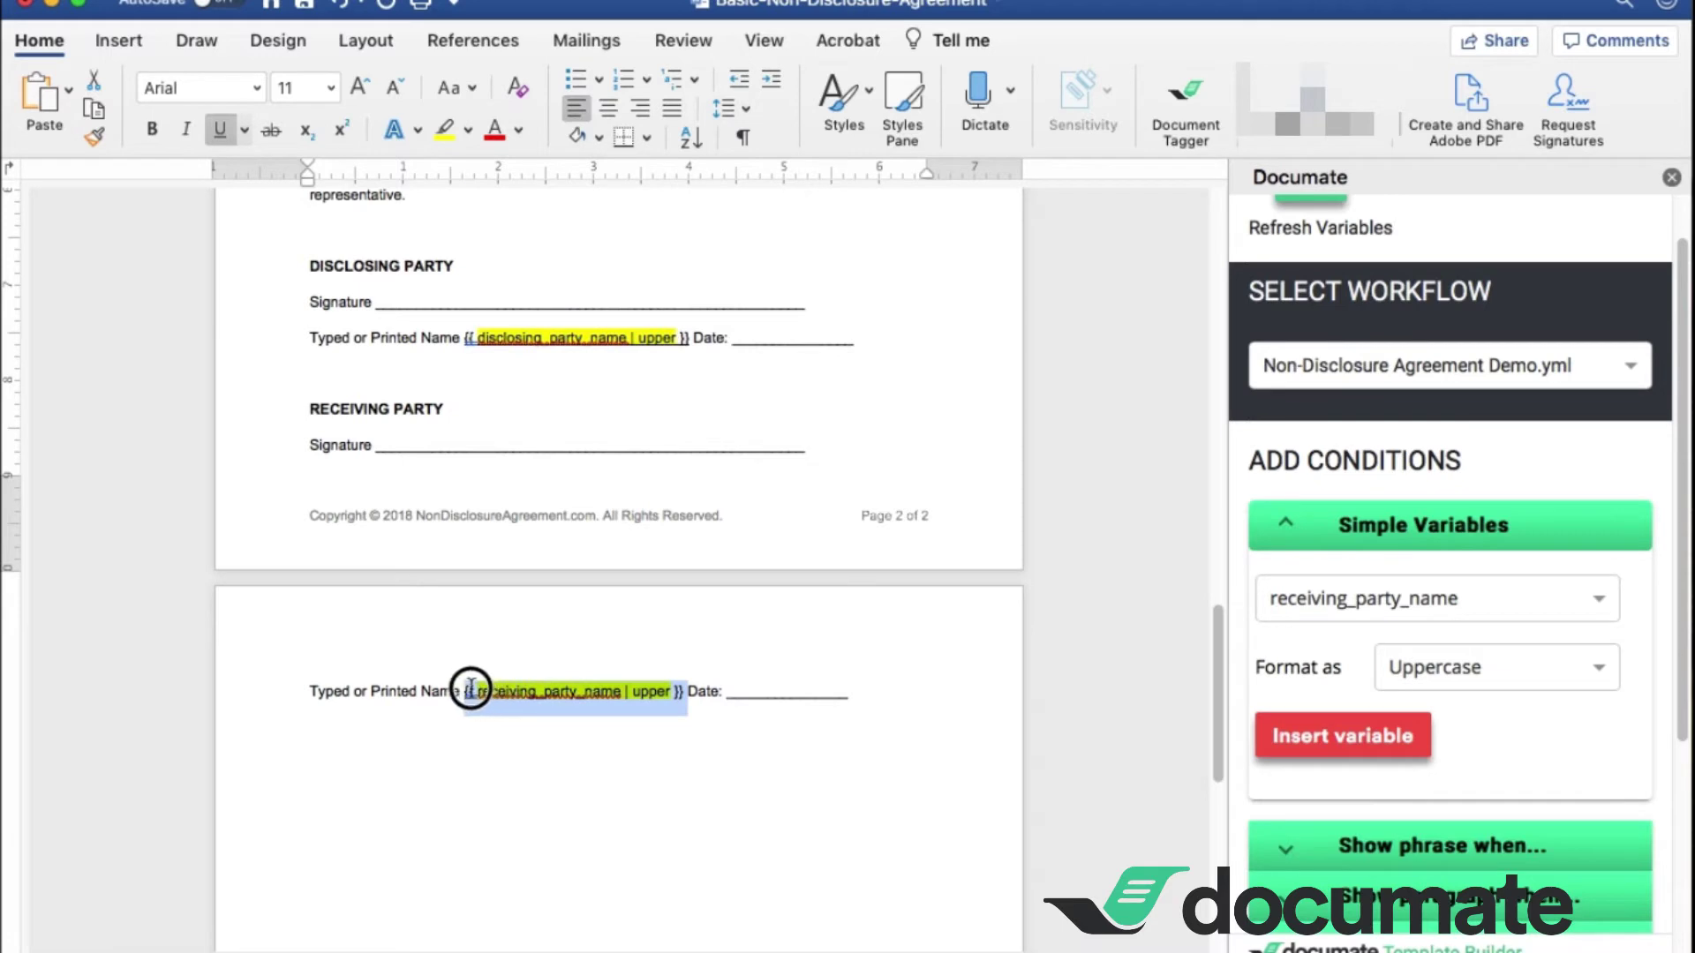
click(220, 132)
click(842, 807)
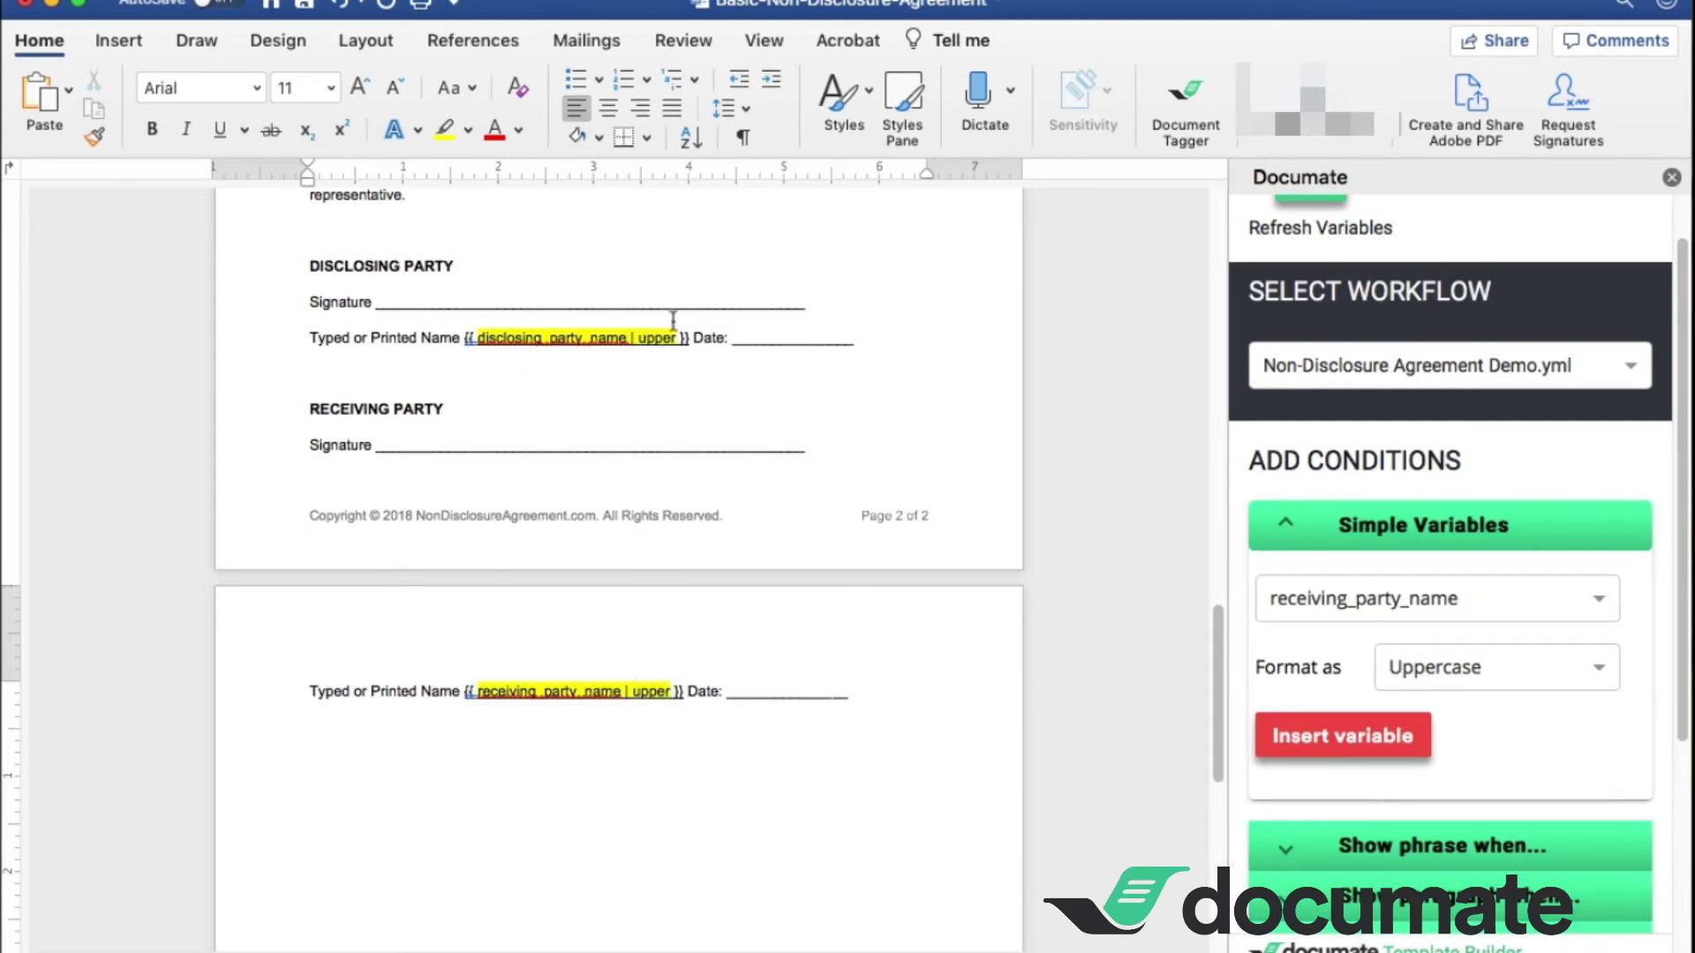
Step: Wrap the first clause 4 Time Periods paragraph in an "enforceable_limit is no" condition
drag(1218, 693, 1209, 459)
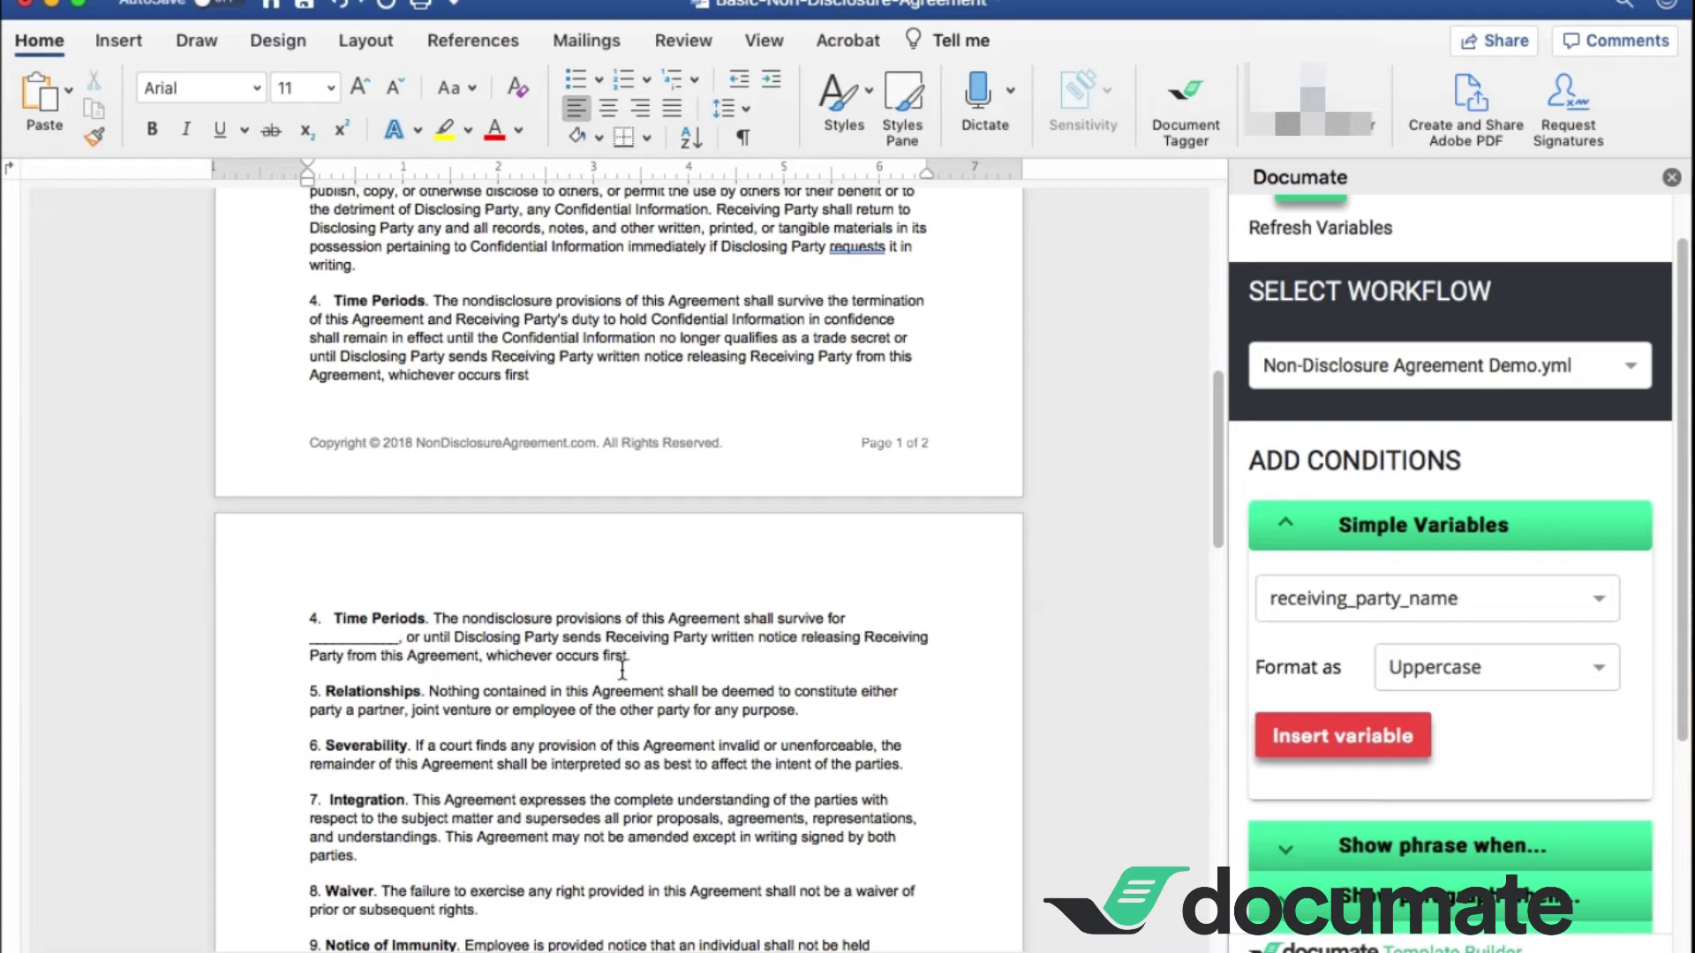
click(1284, 530)
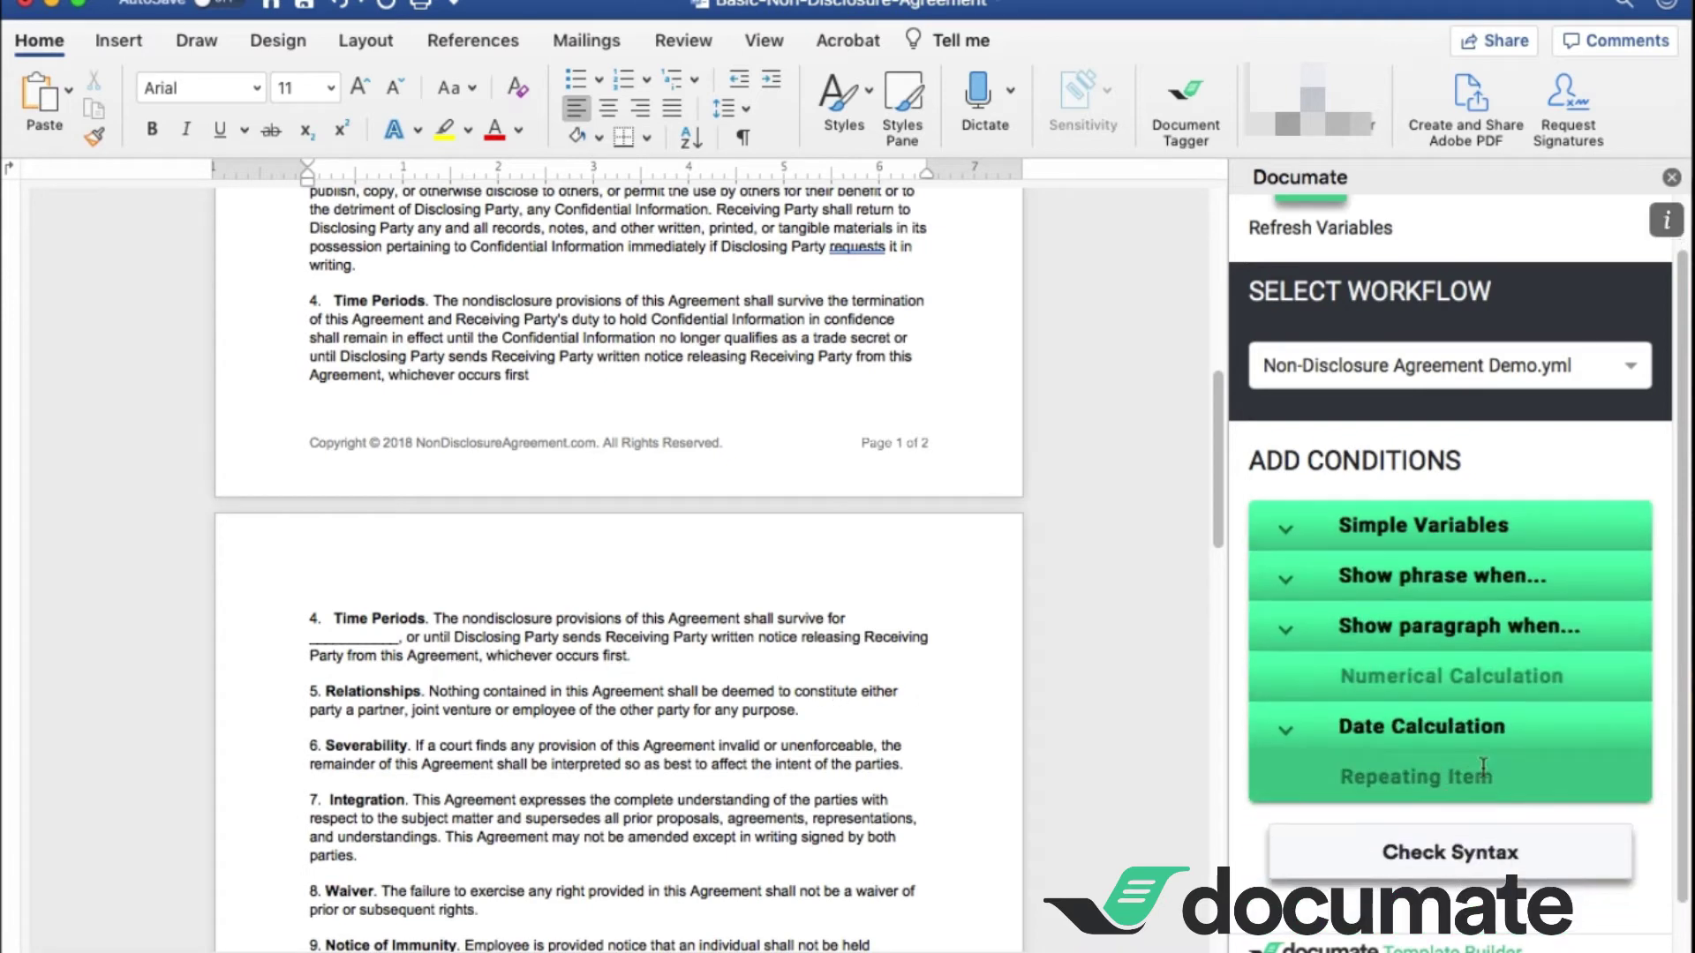
click(1290, 634)
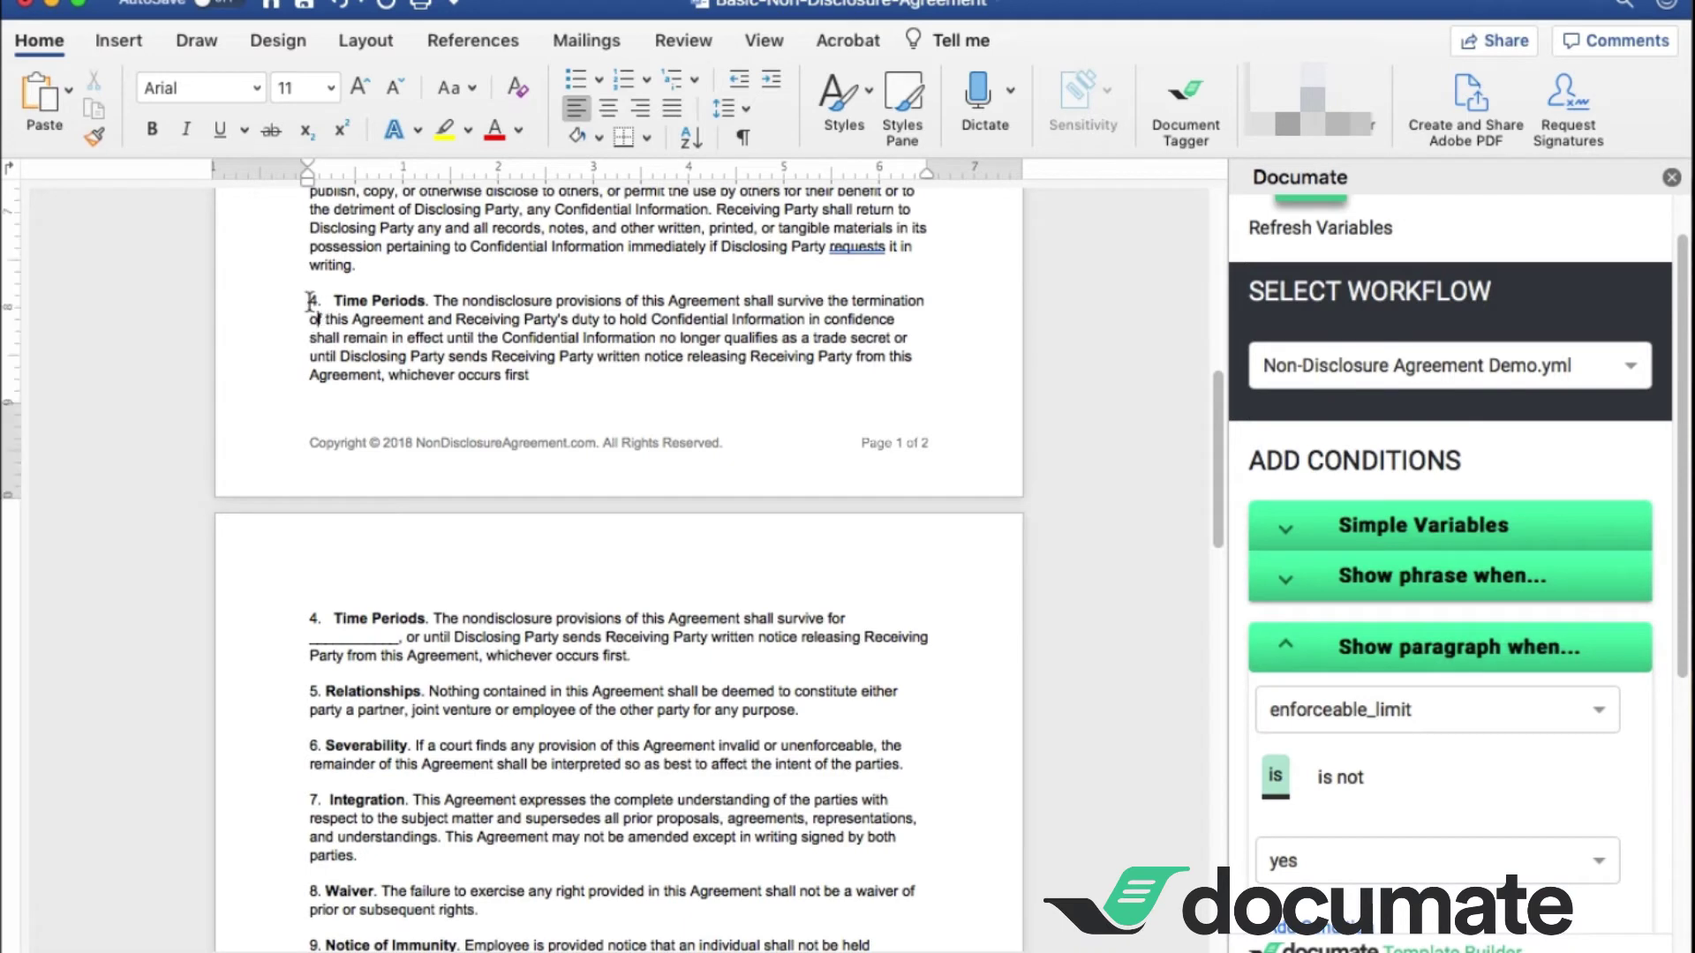
drag(309, 301, 530, 375)
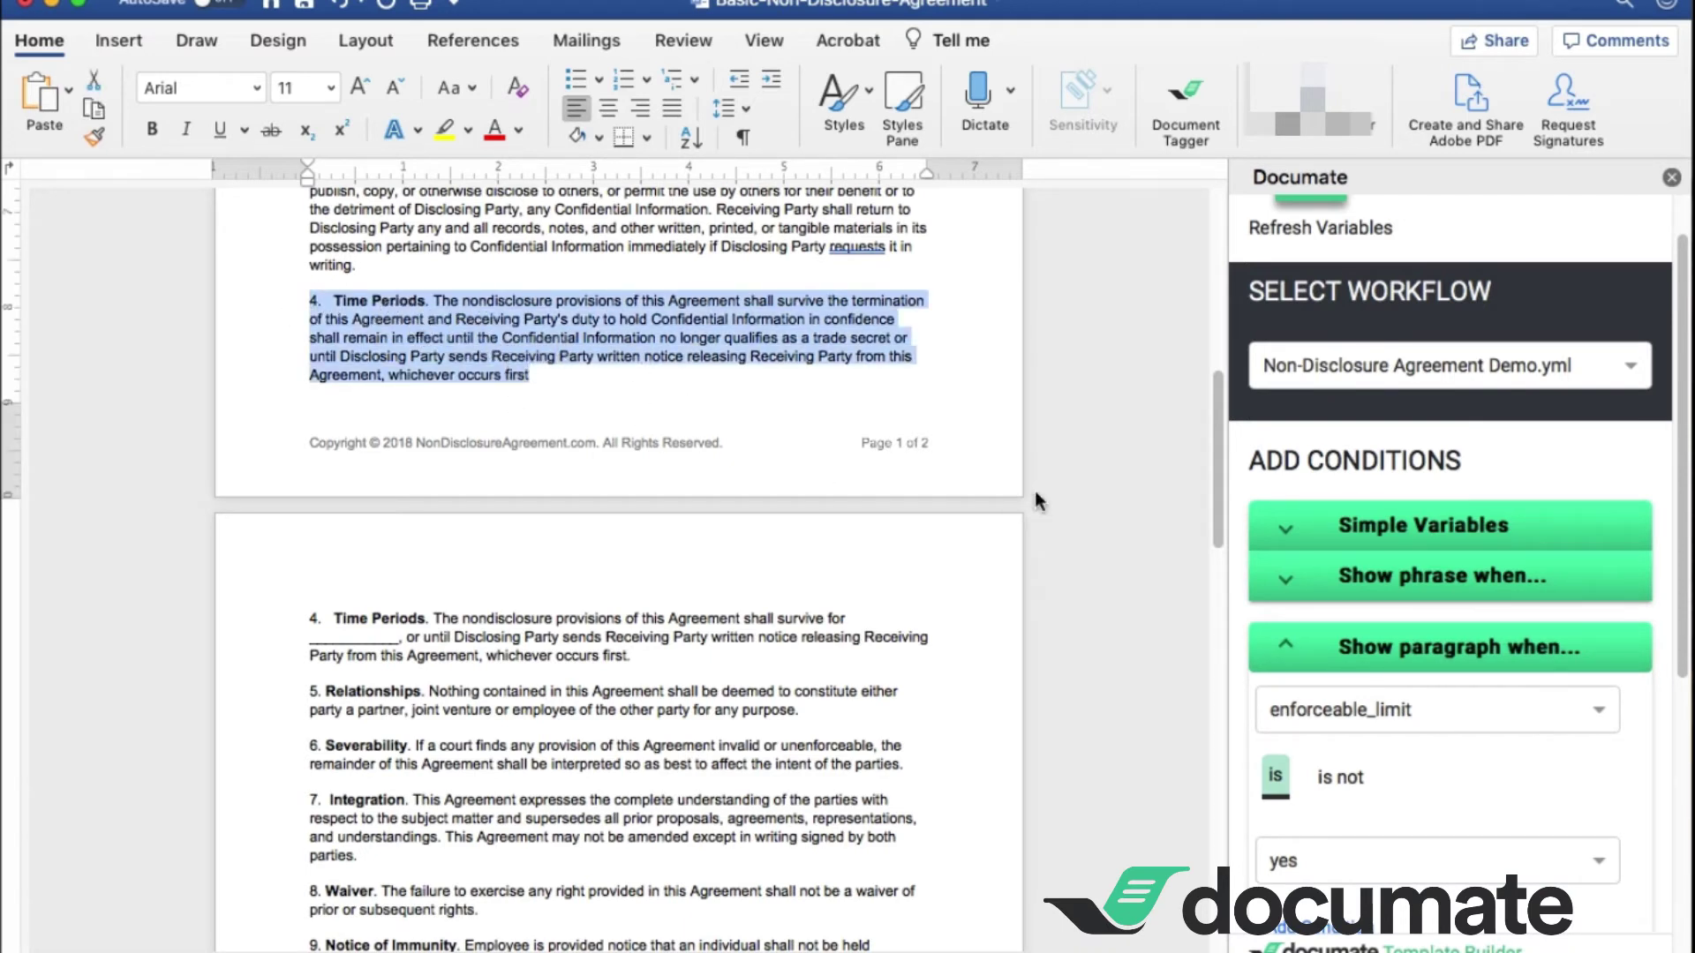
scroll(1532, 760, down, 1)
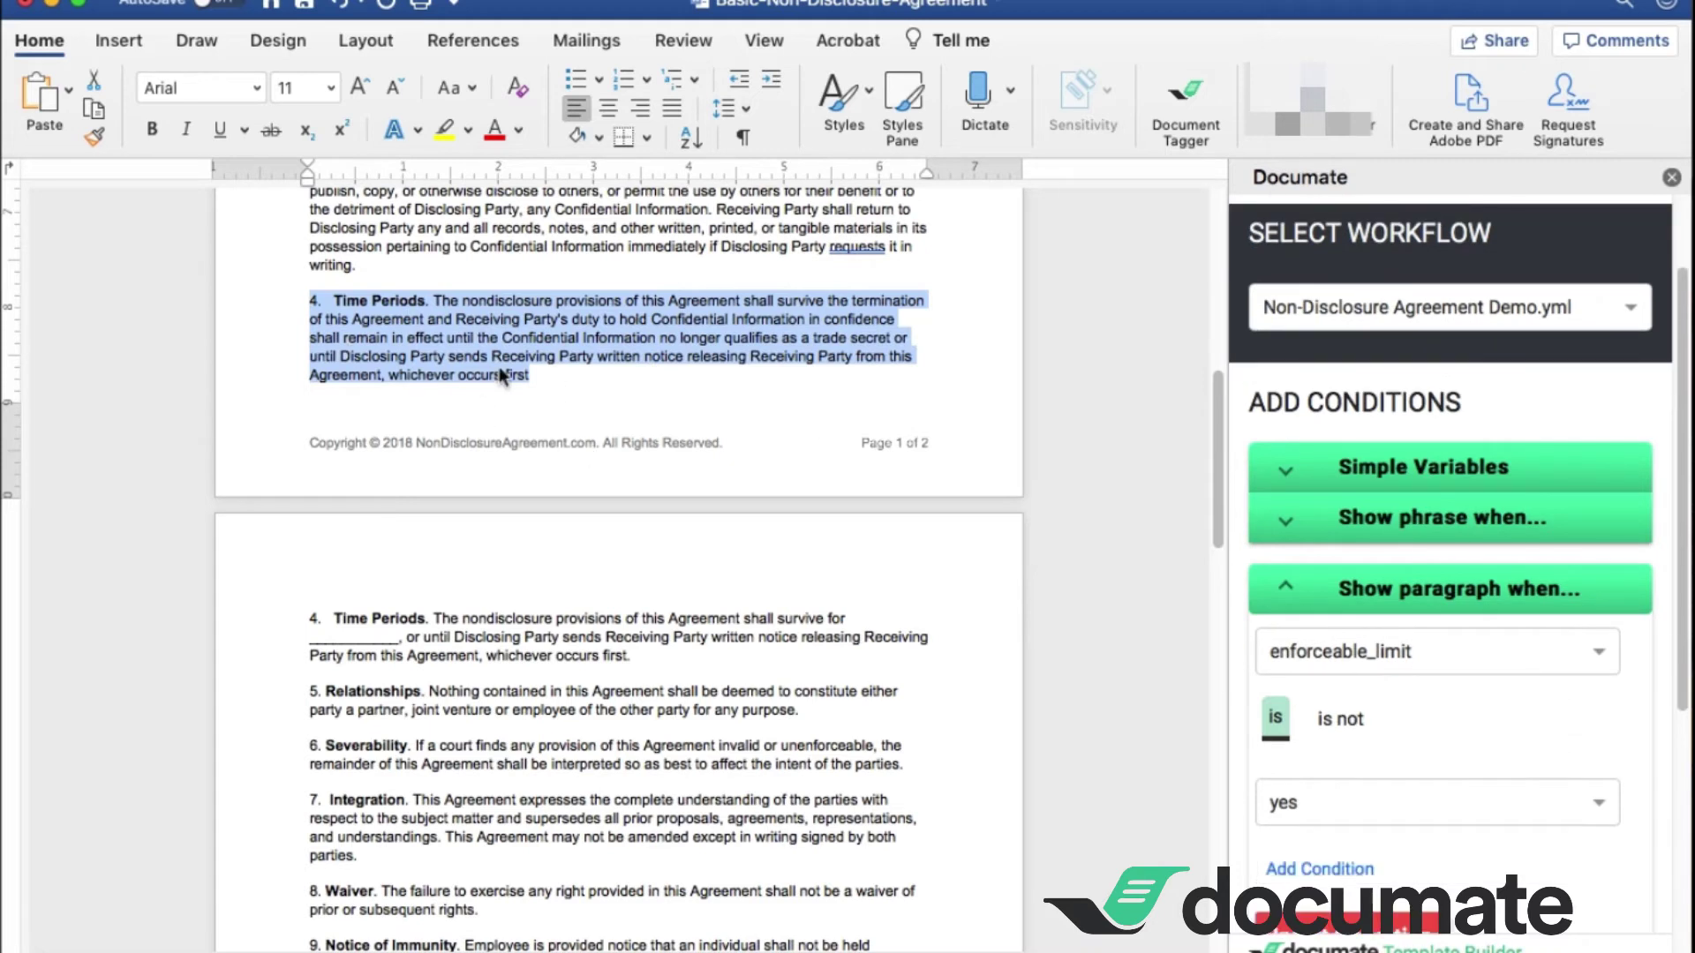
click(1340, 653)
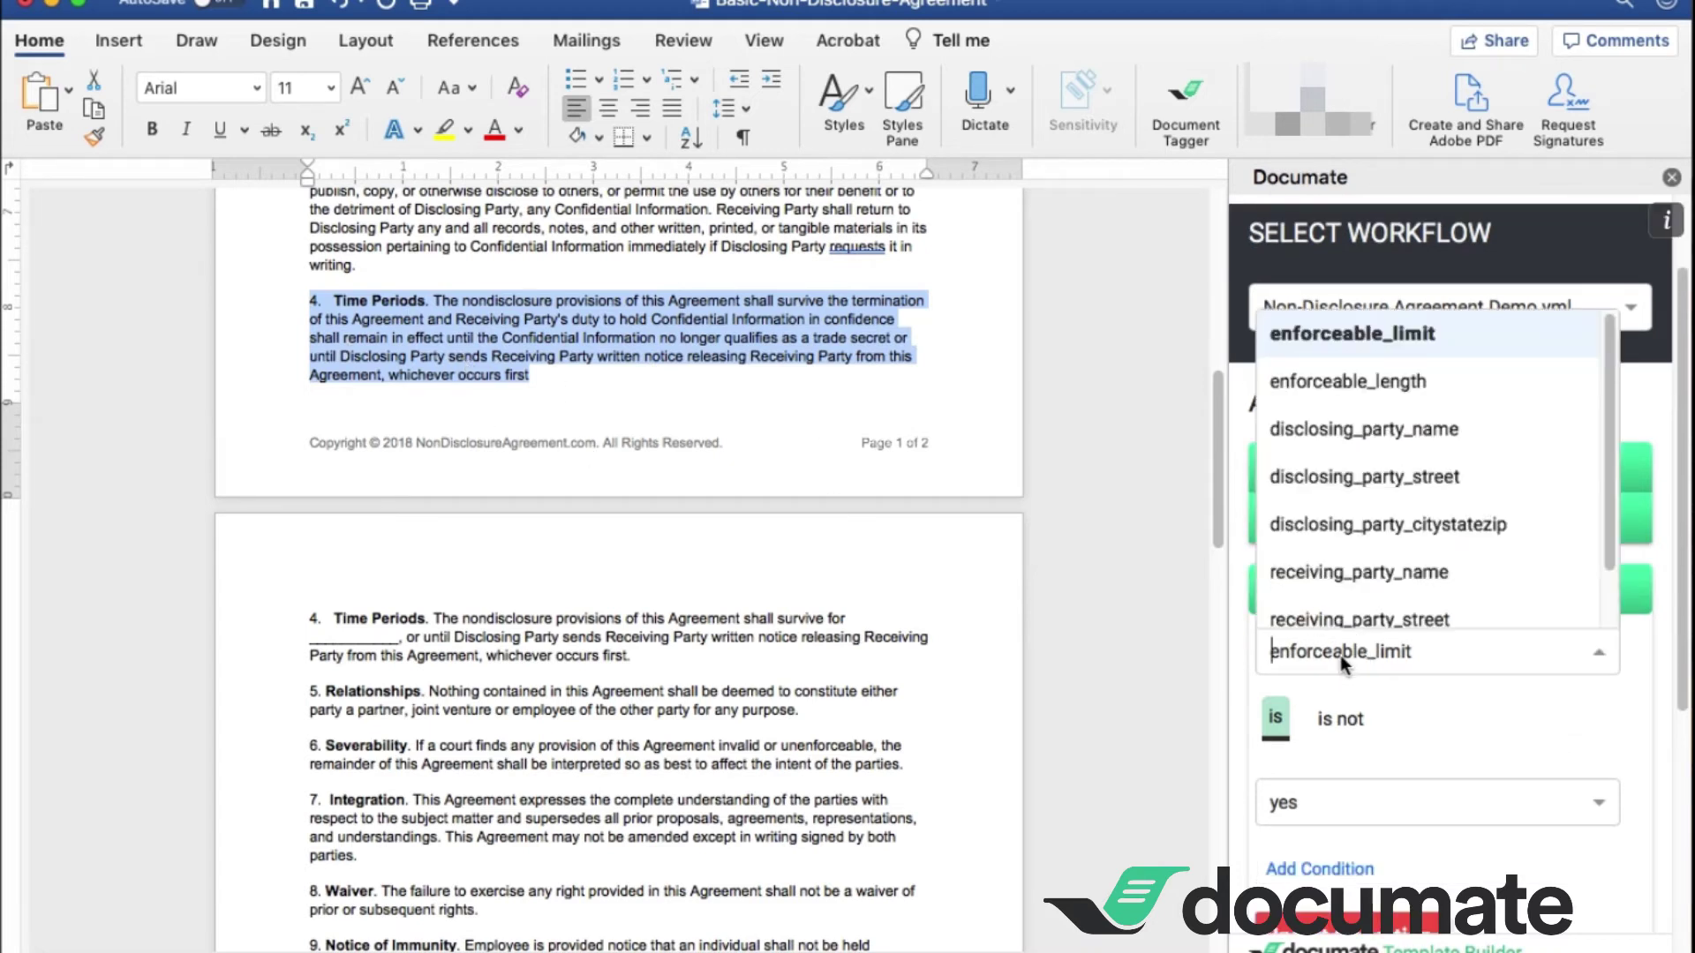
click(1382, 344)
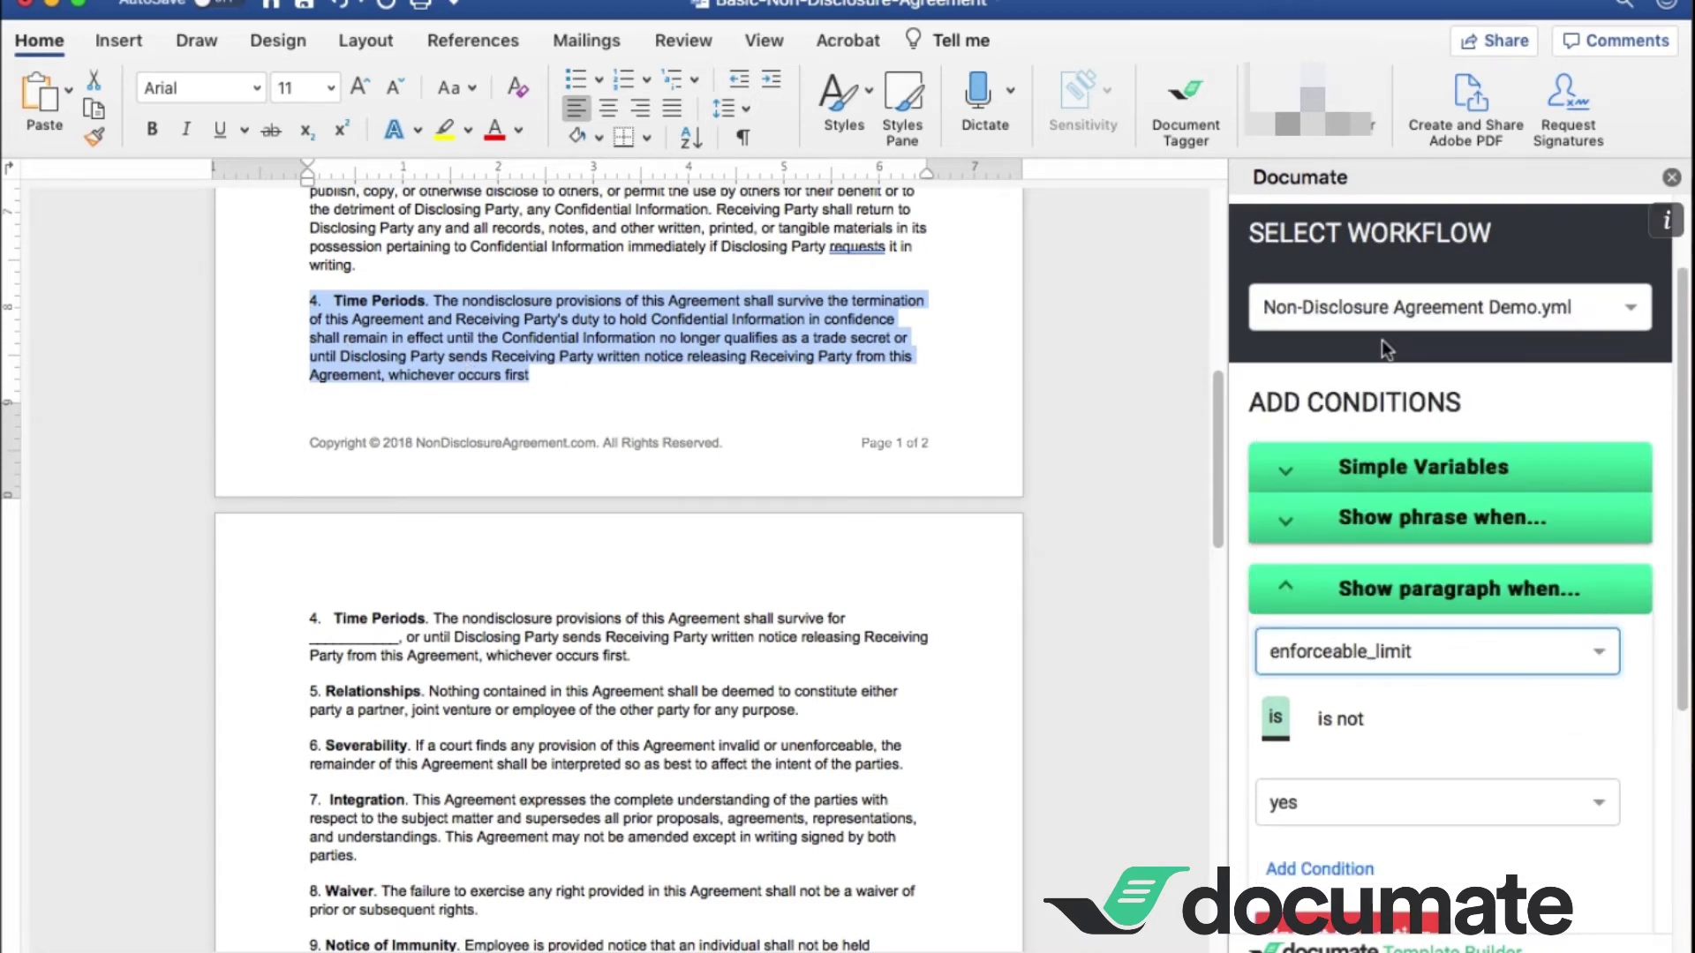
scroll(1381, 341, down, 4)
click(1338, 540)
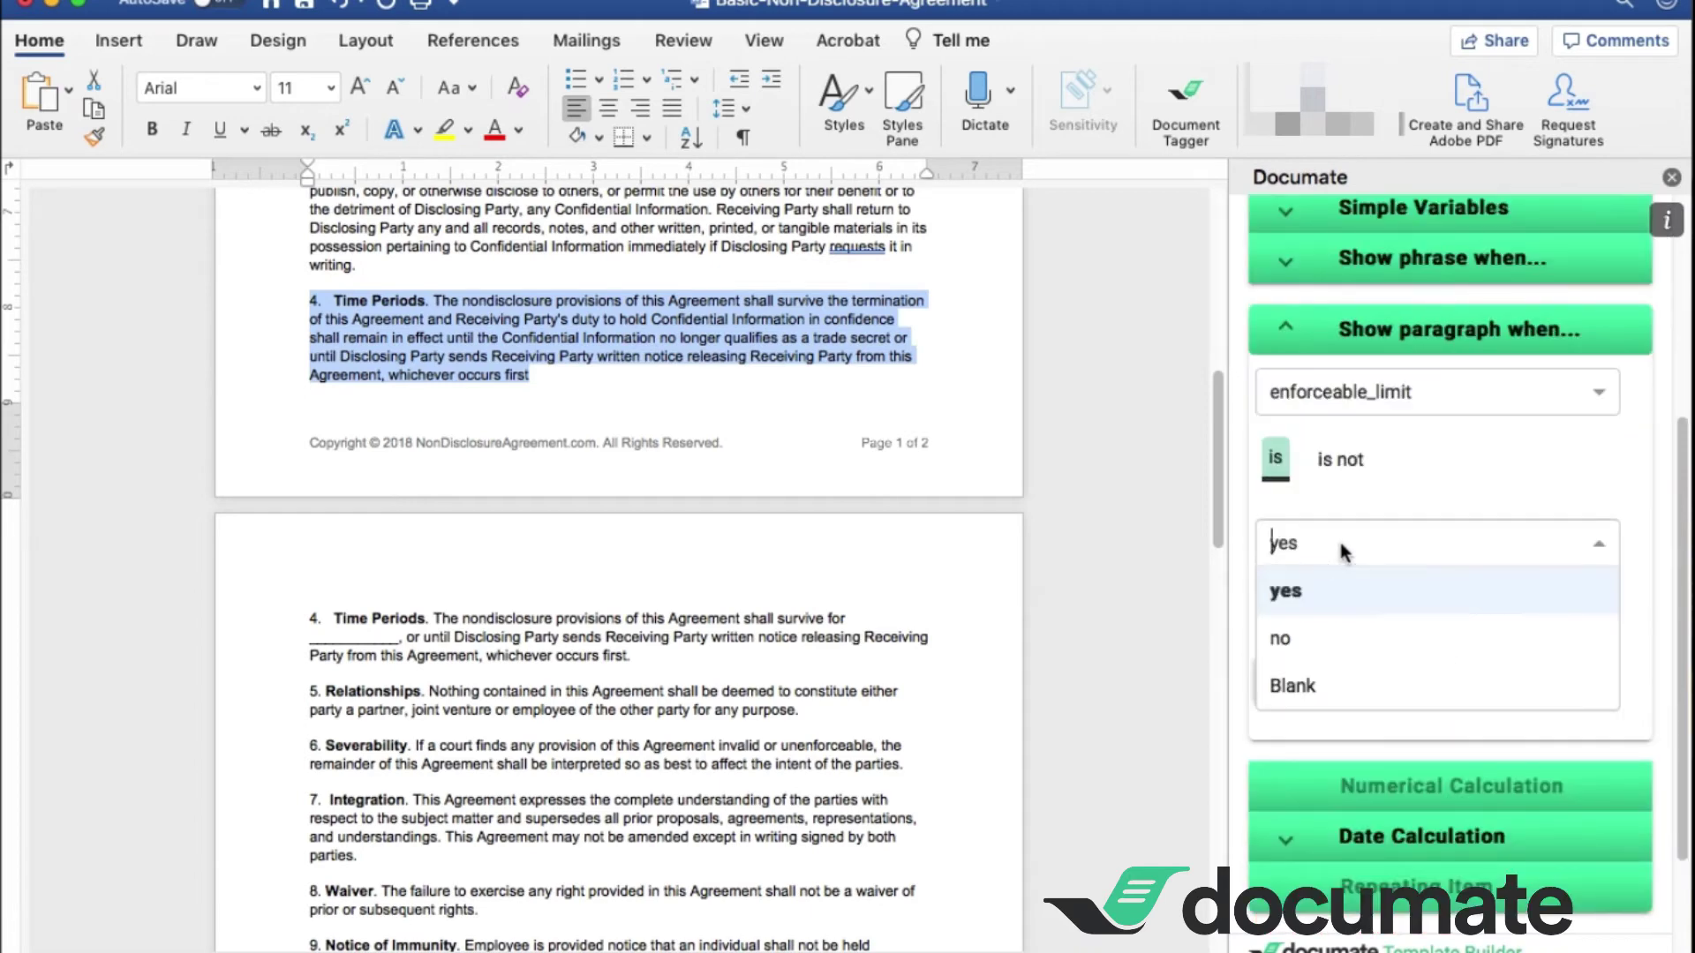
click(1331, 653)
click(1351, 677)
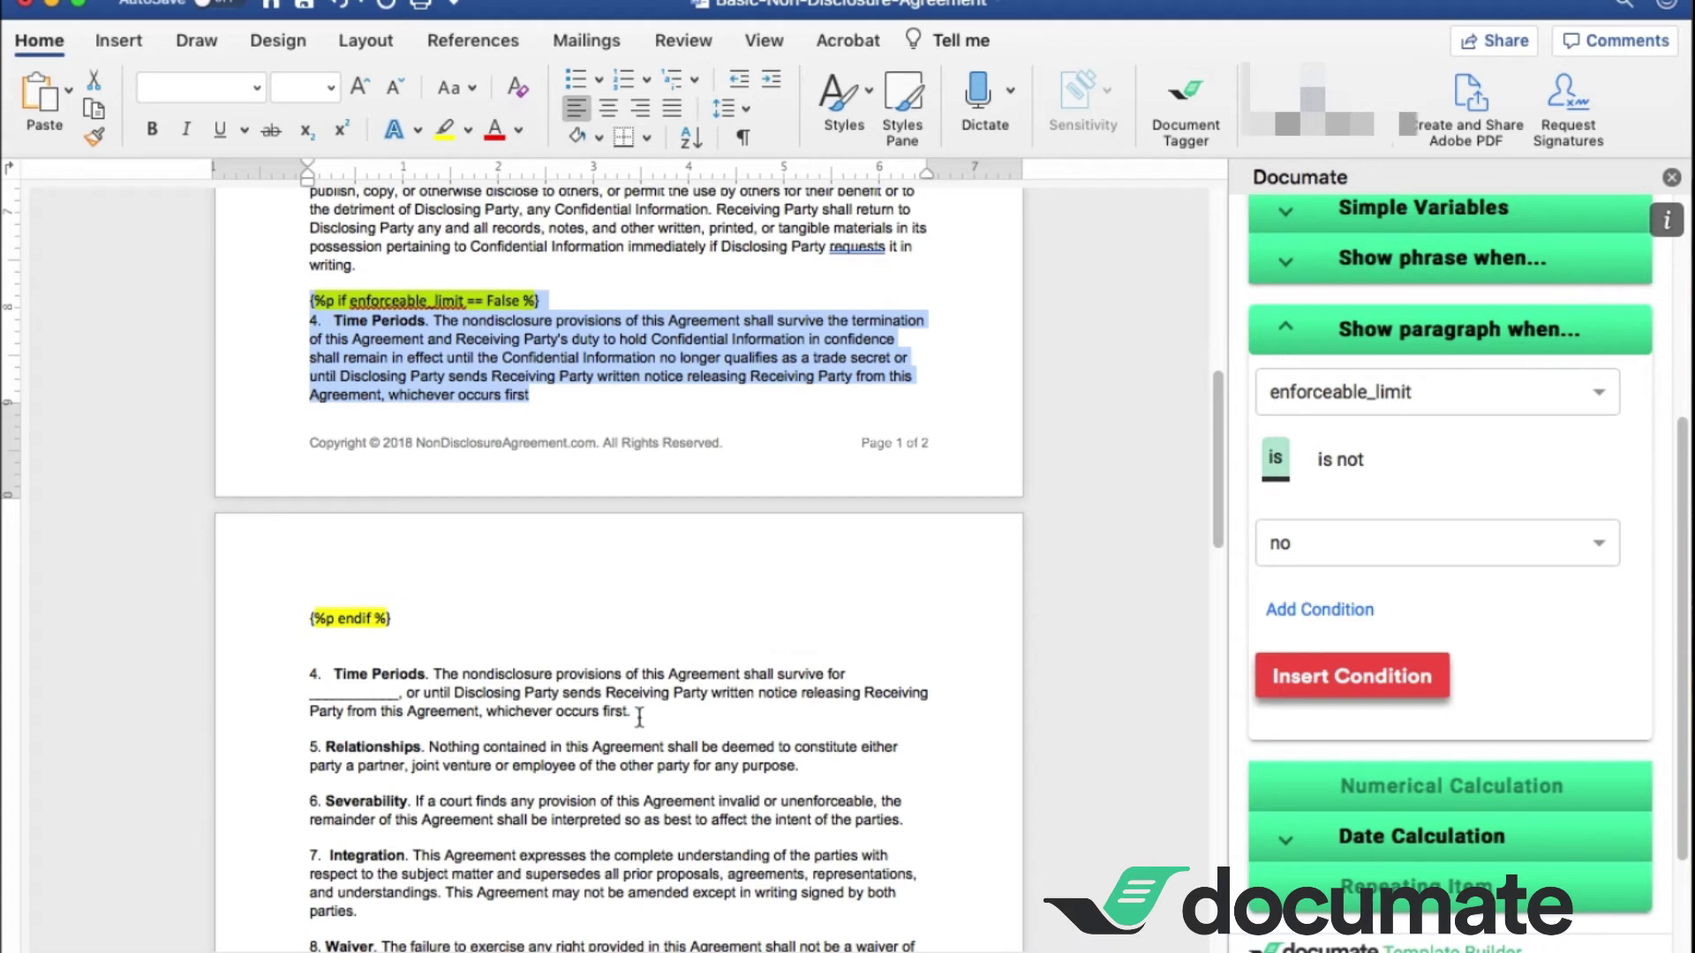
drag(639, 717, 307, 680)
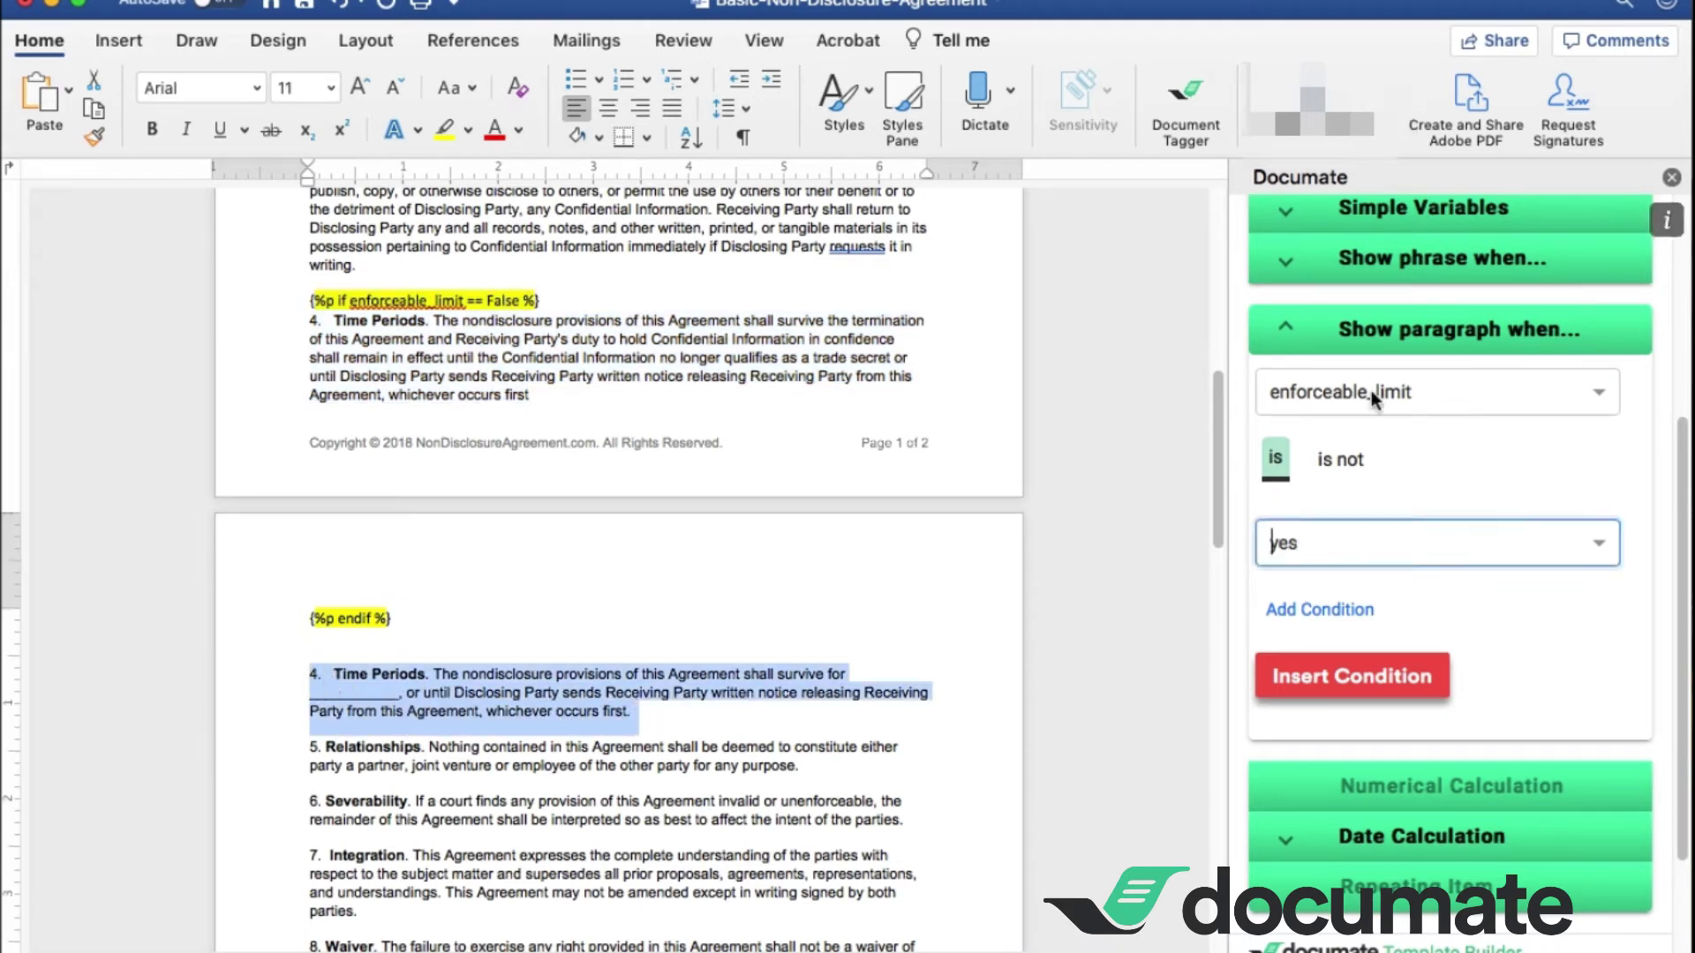
Step: Wrap the second clause 4 Time Periods paragraph in an enforceable_limit condition set to yes
click(1298, 529)
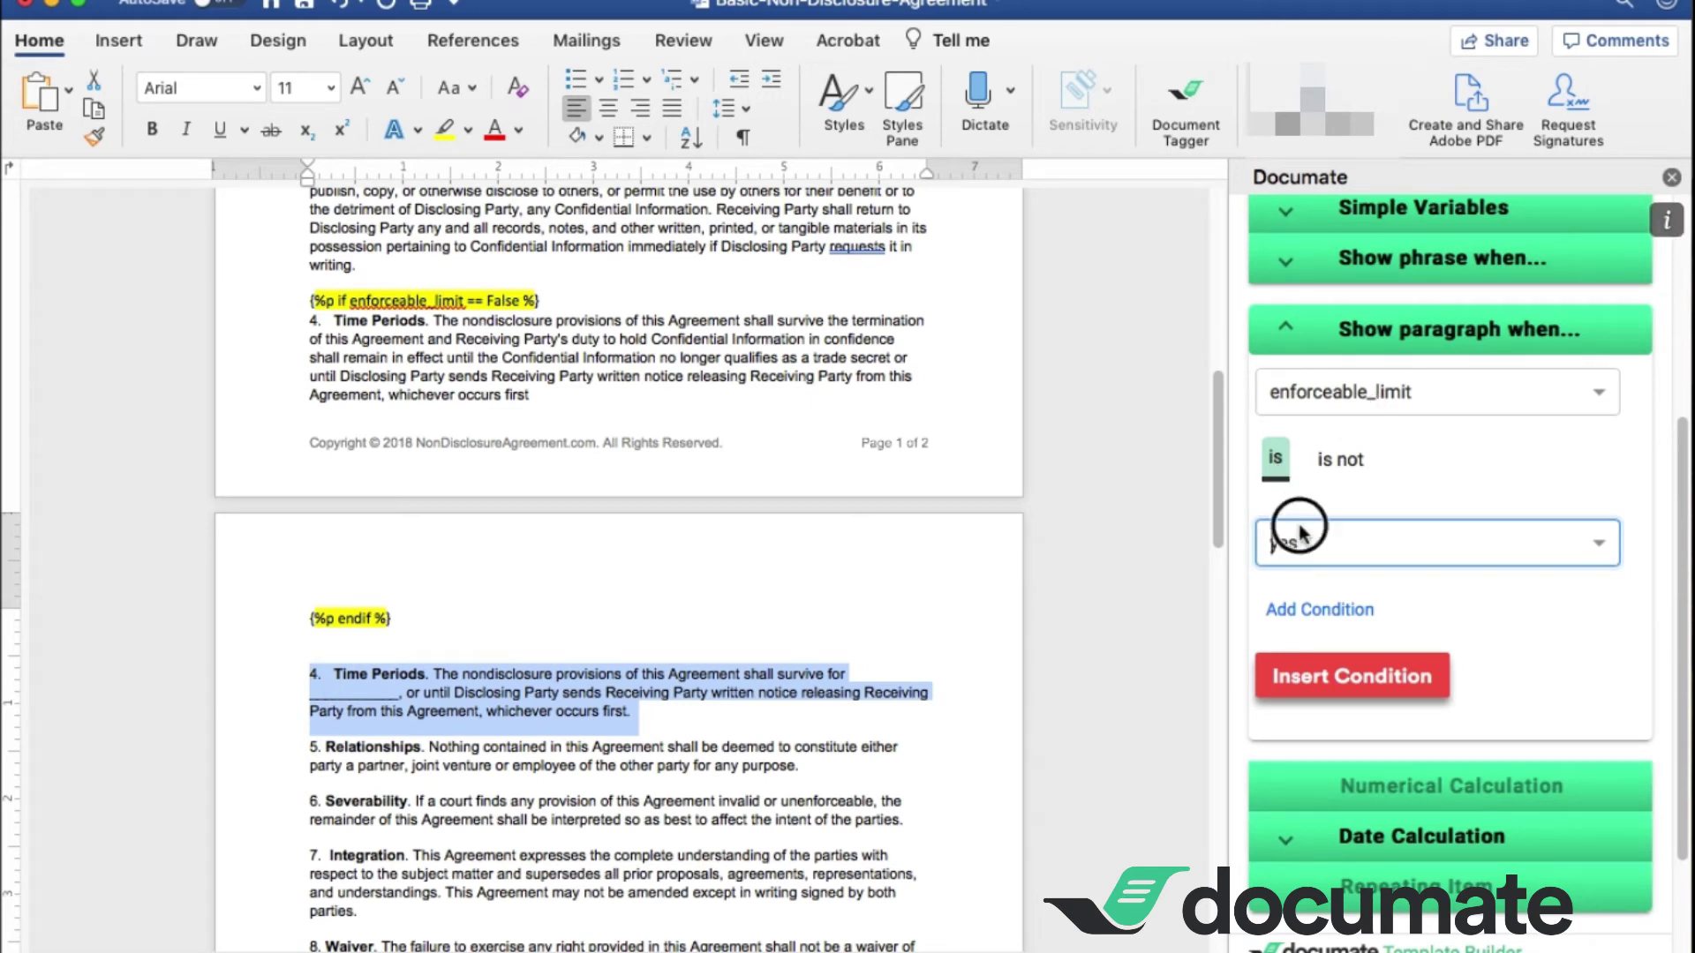
click(1290, 594)
click(1333, 687)
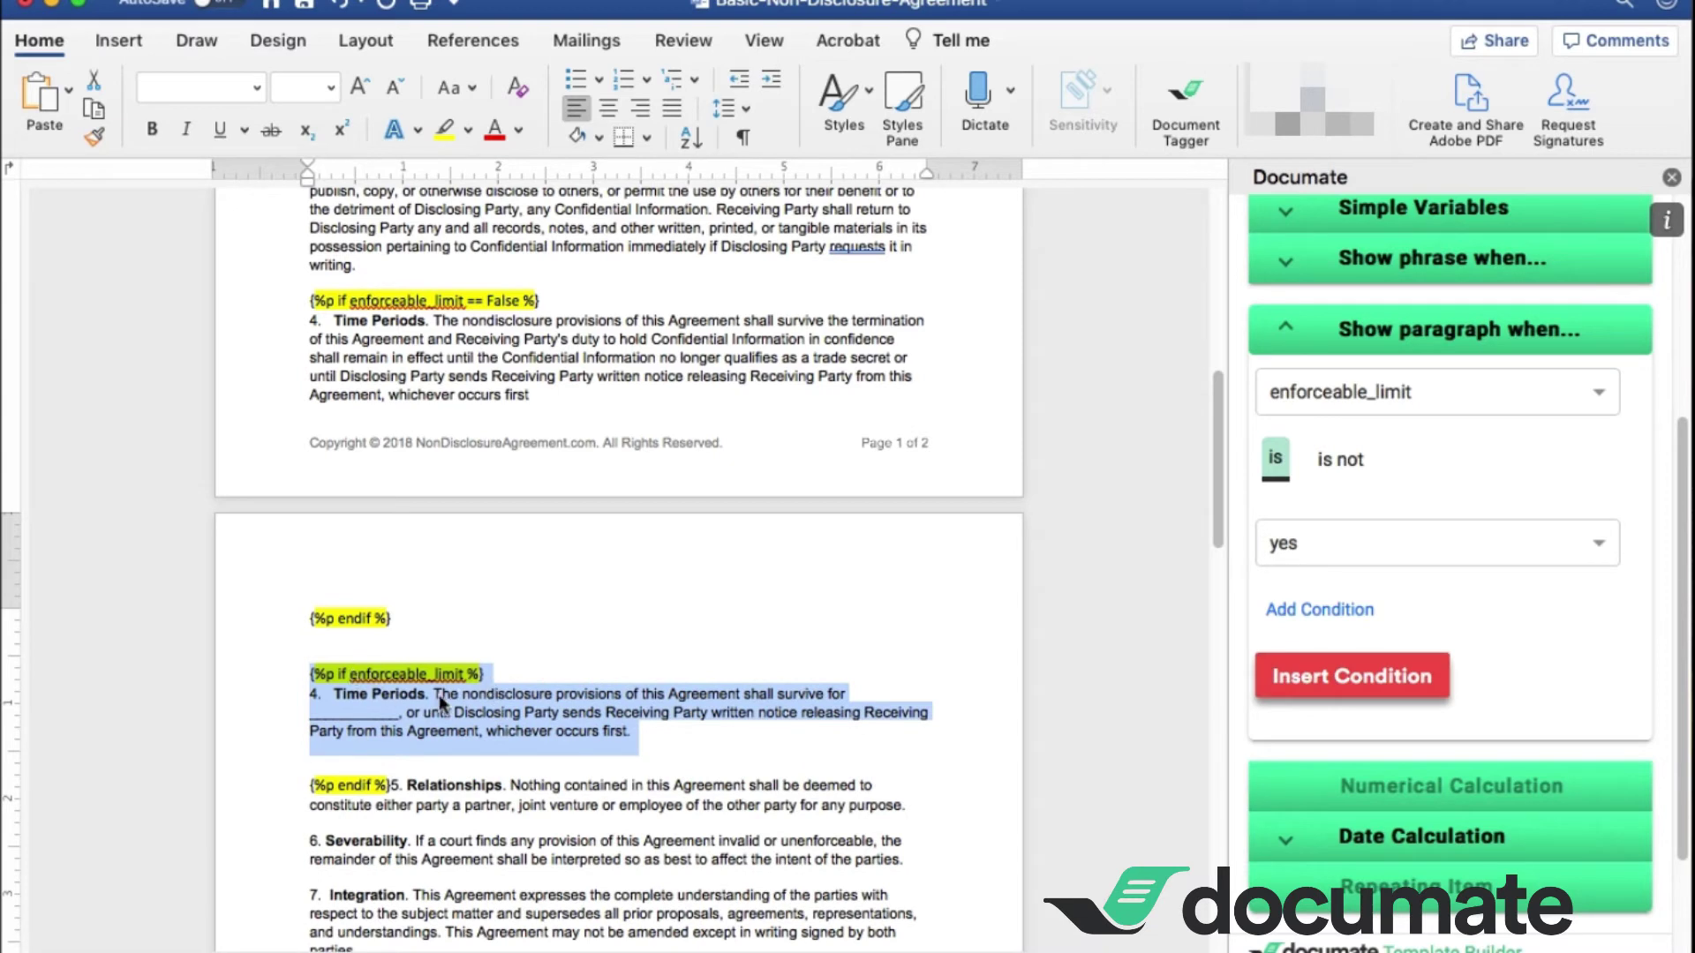
Step: Move 5. Relationships onto its own line after the endif tag, and select the time-period blank
click(397, 785)
key(Return)
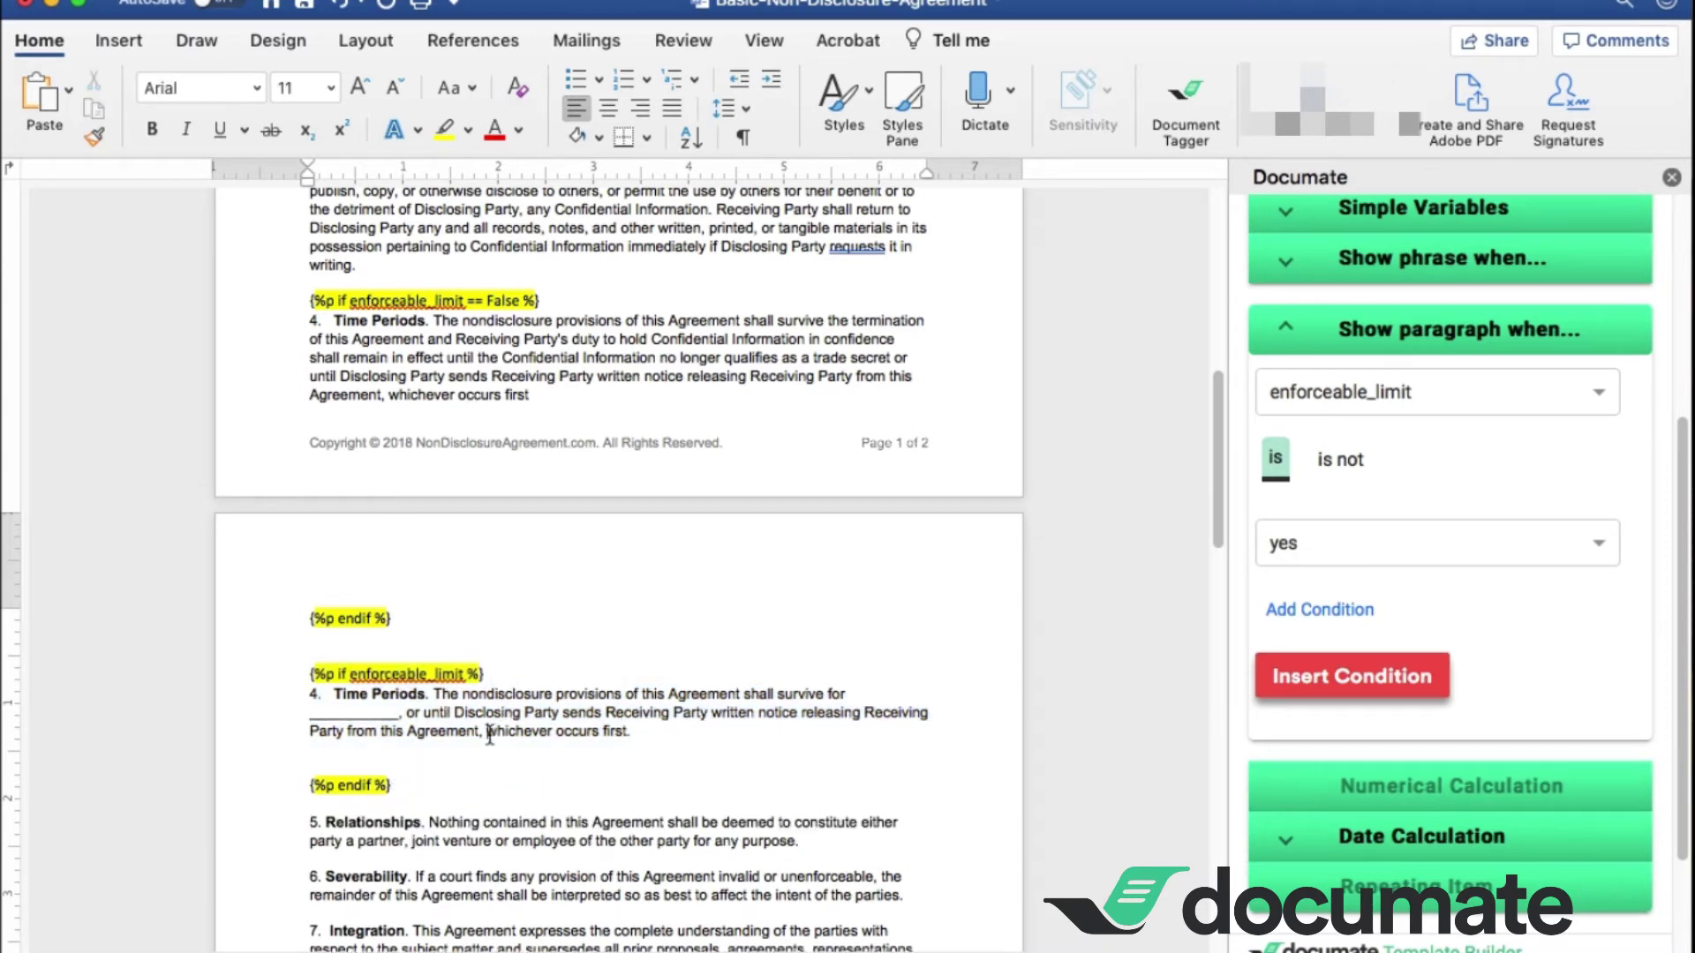
scroll(490, 734, down, 1)
drag(1215, 500, 1213, 563)
drag(398, 459, 309, 460)
Step: Insert the enforceable_length simple variable into section 4's blank and save the agreement
scroll(1328, 270, up, 2)
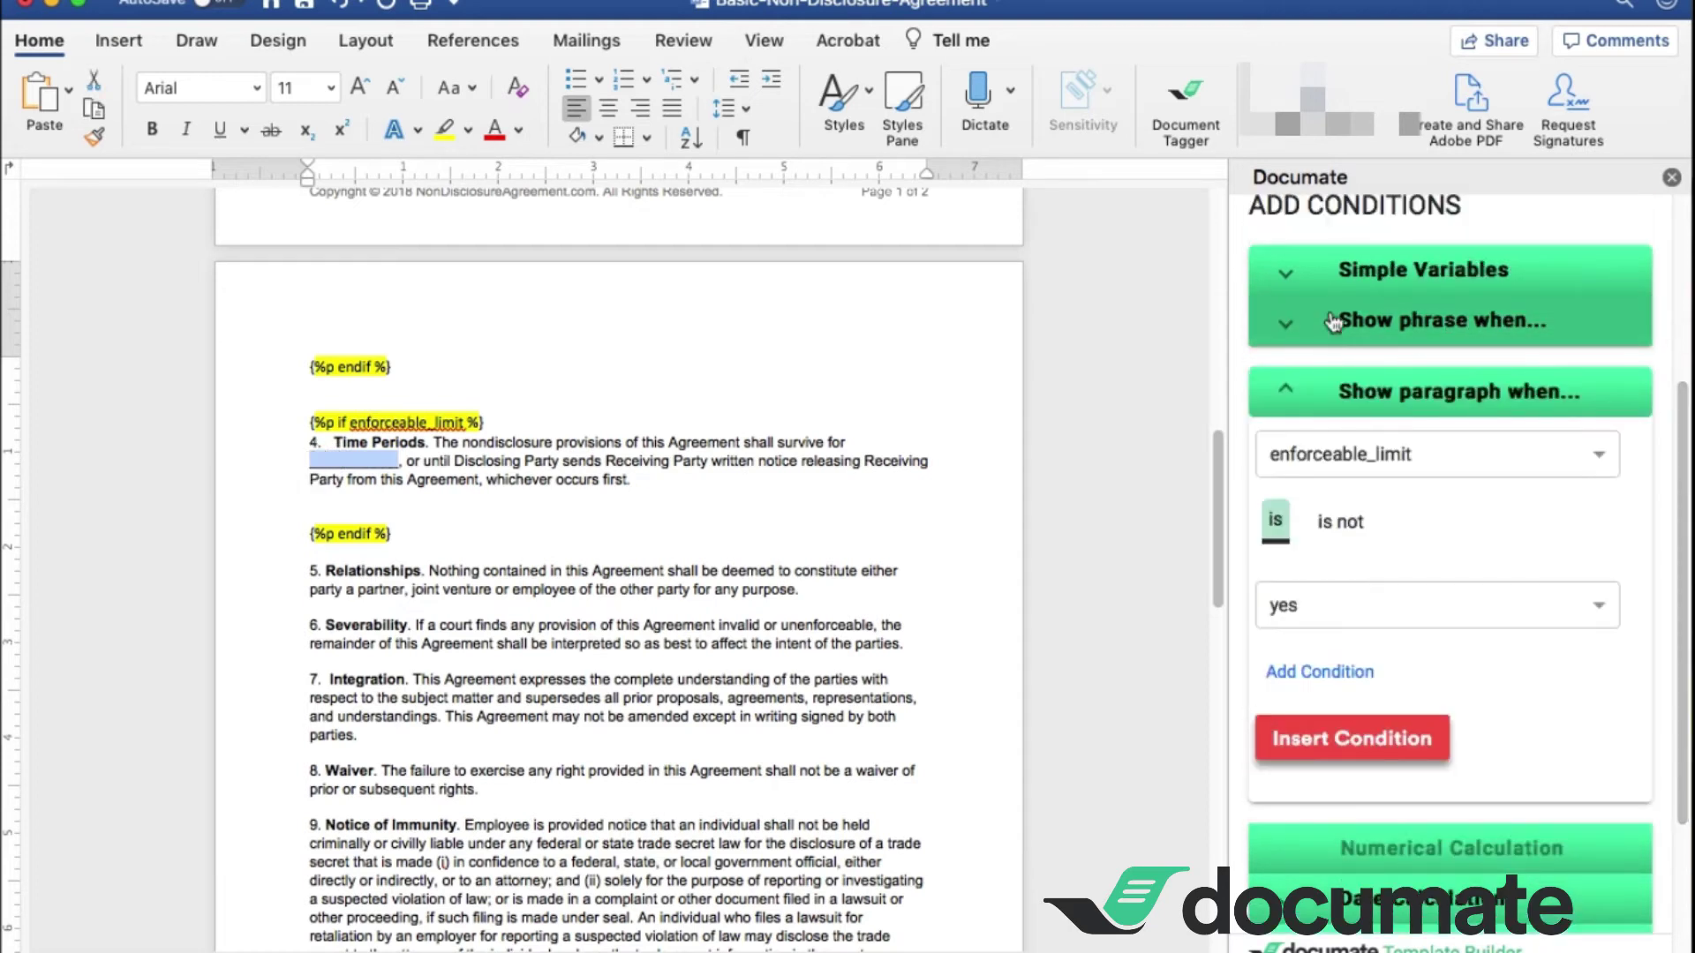
click(1328, 270)
click(1390, 344)
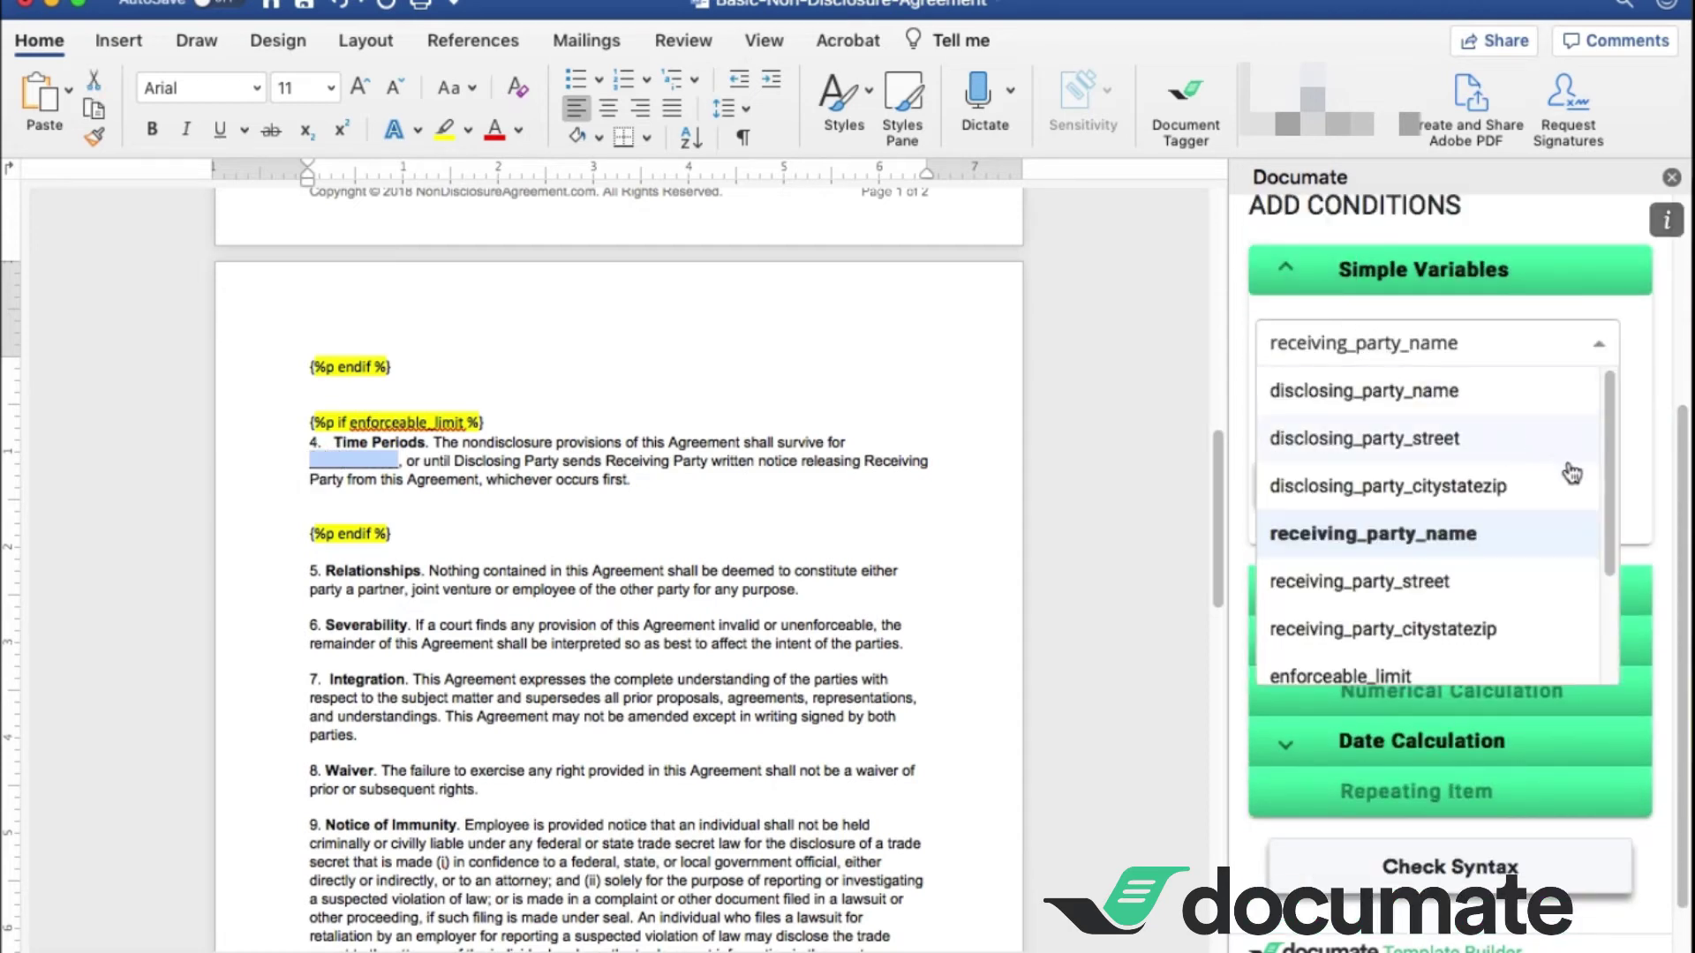
drag(1608, 452, 1608, 563)
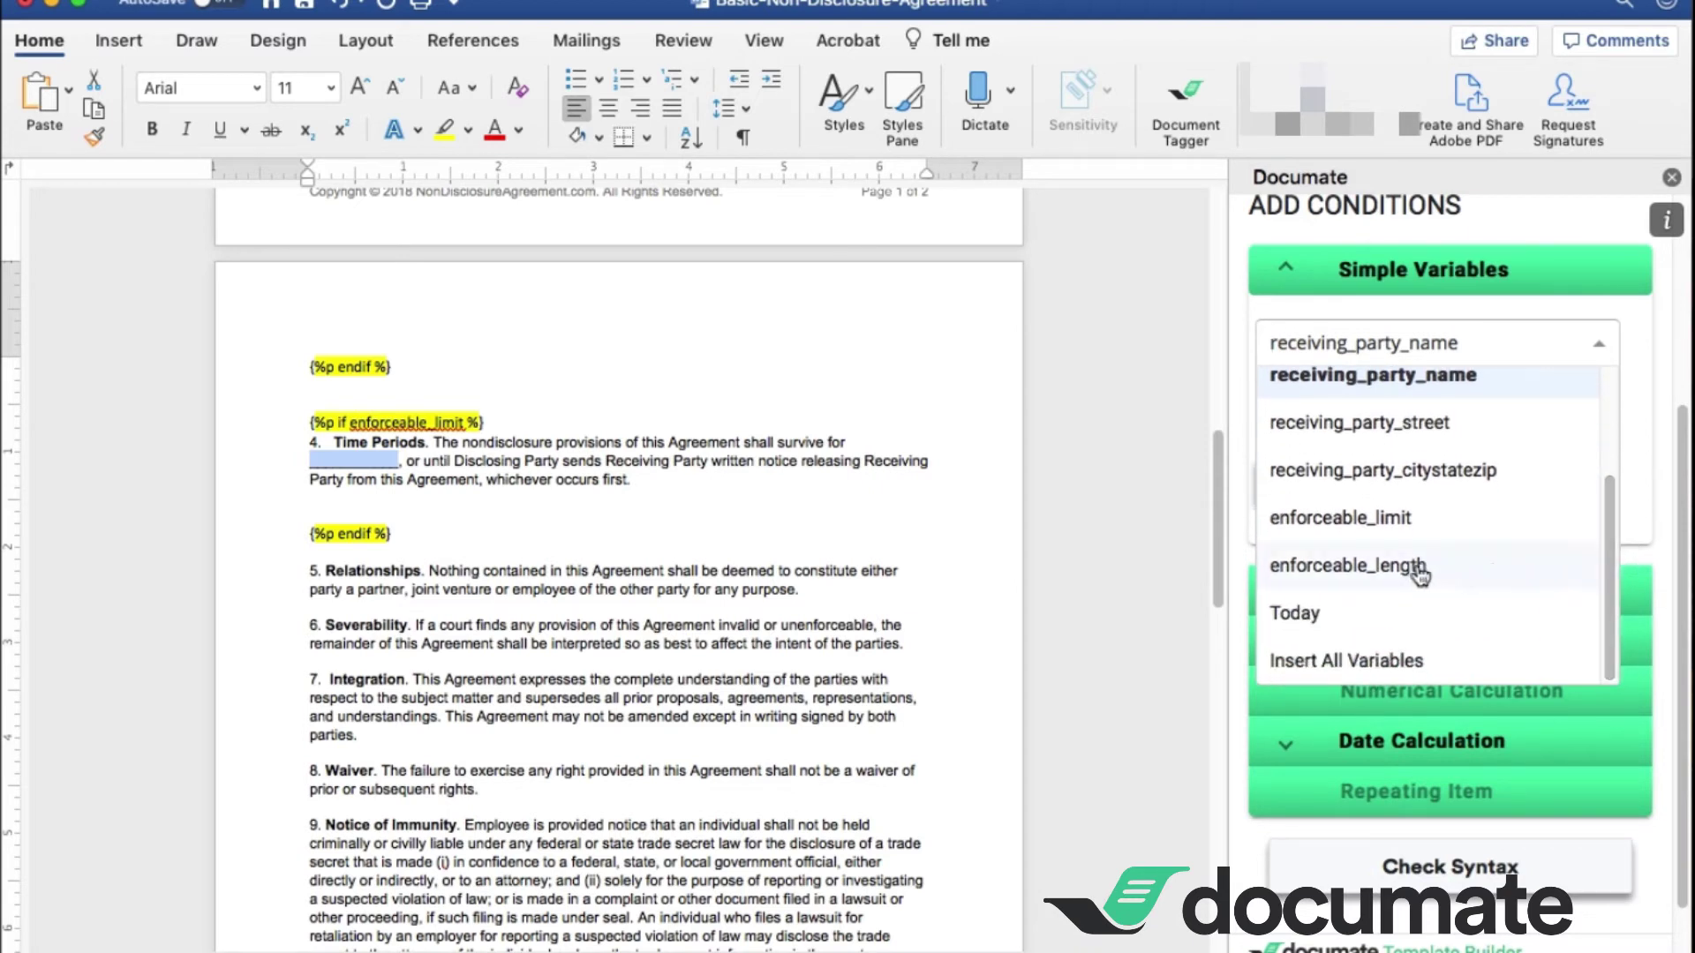
click(1419, 576)
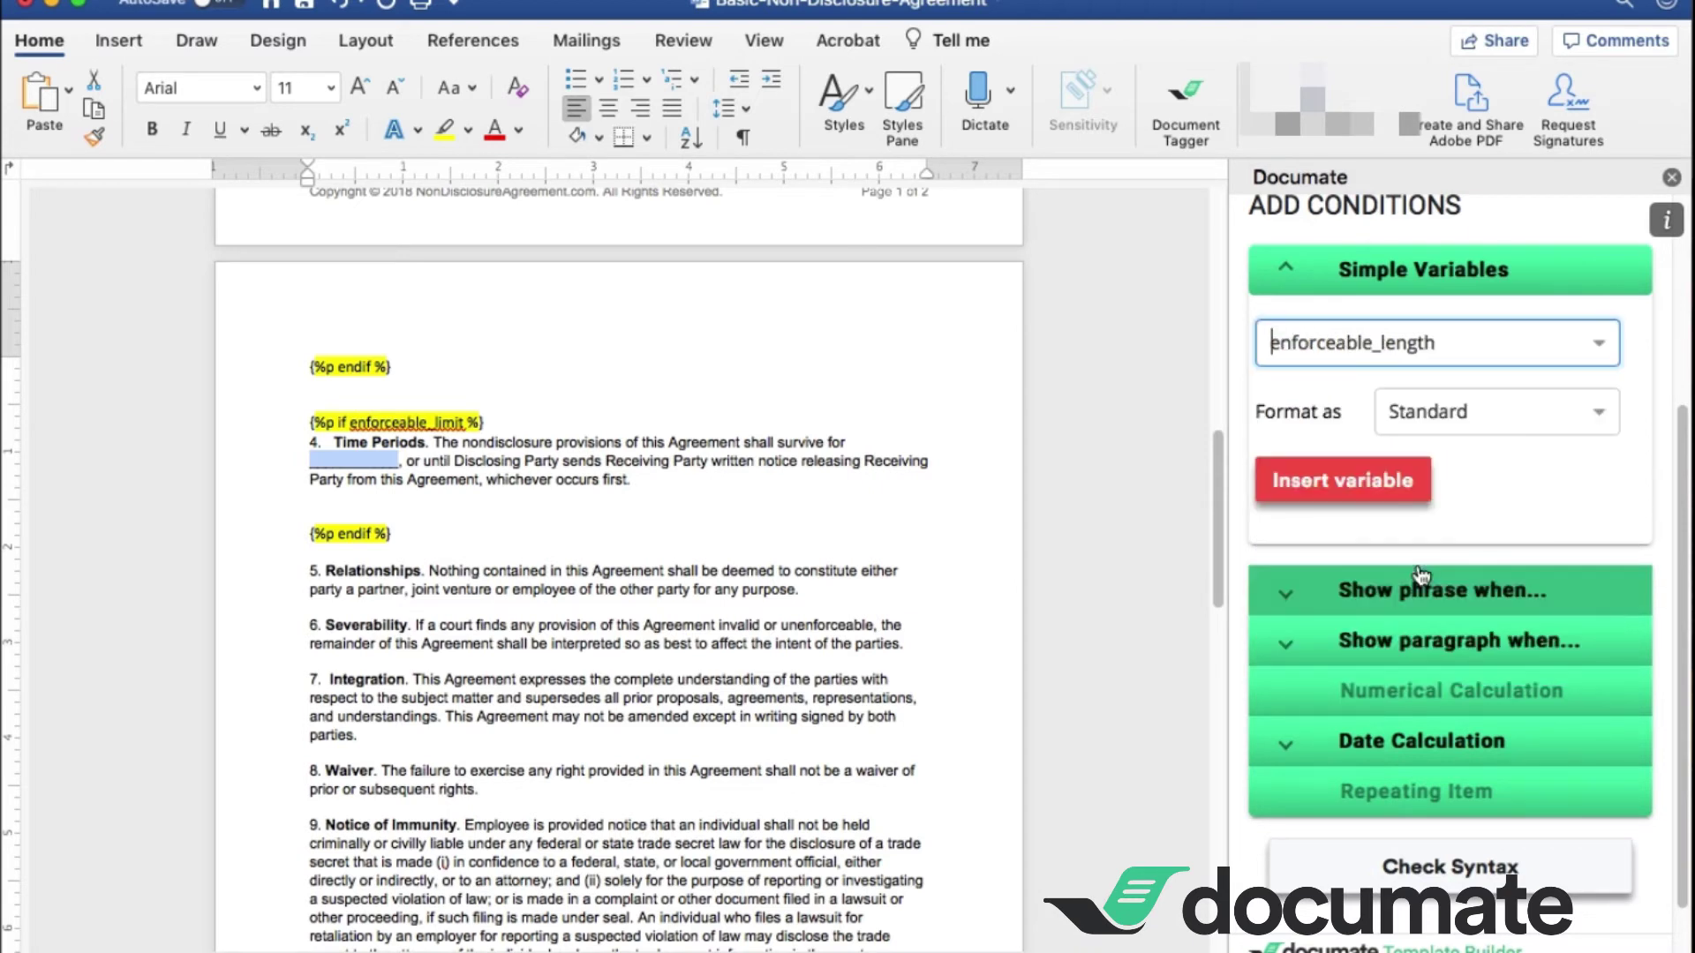
click(1384, 482)
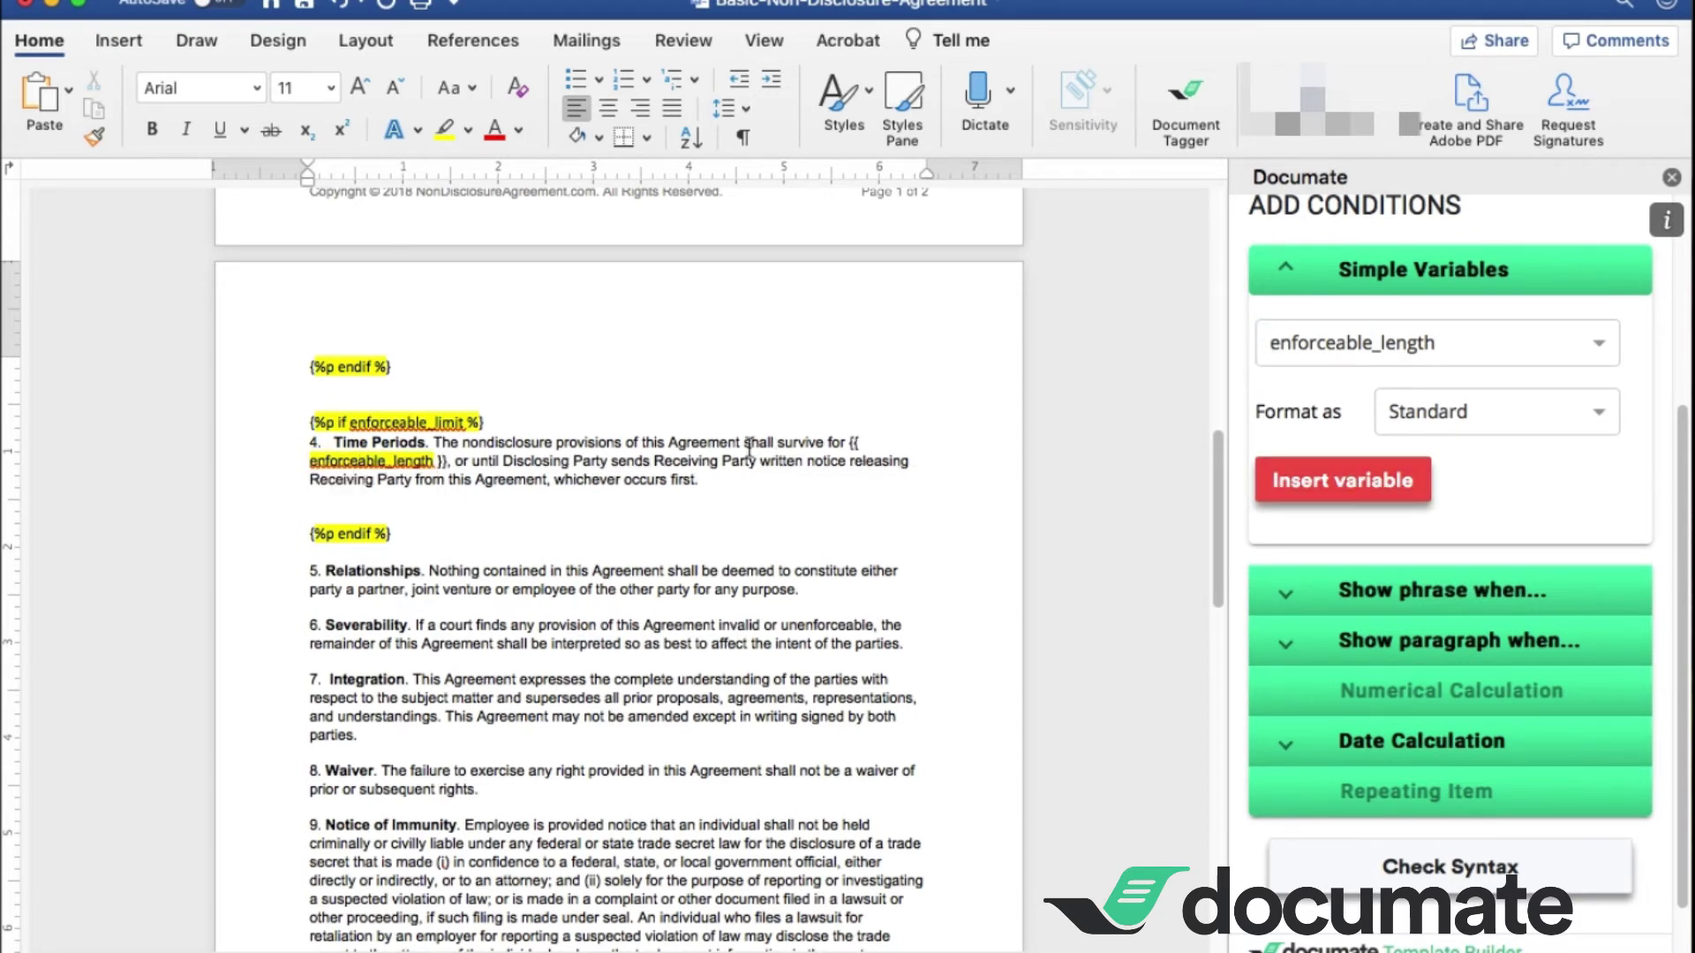
click(781, 353)
scroll(559, 469, up, 3)
click(305, 6)
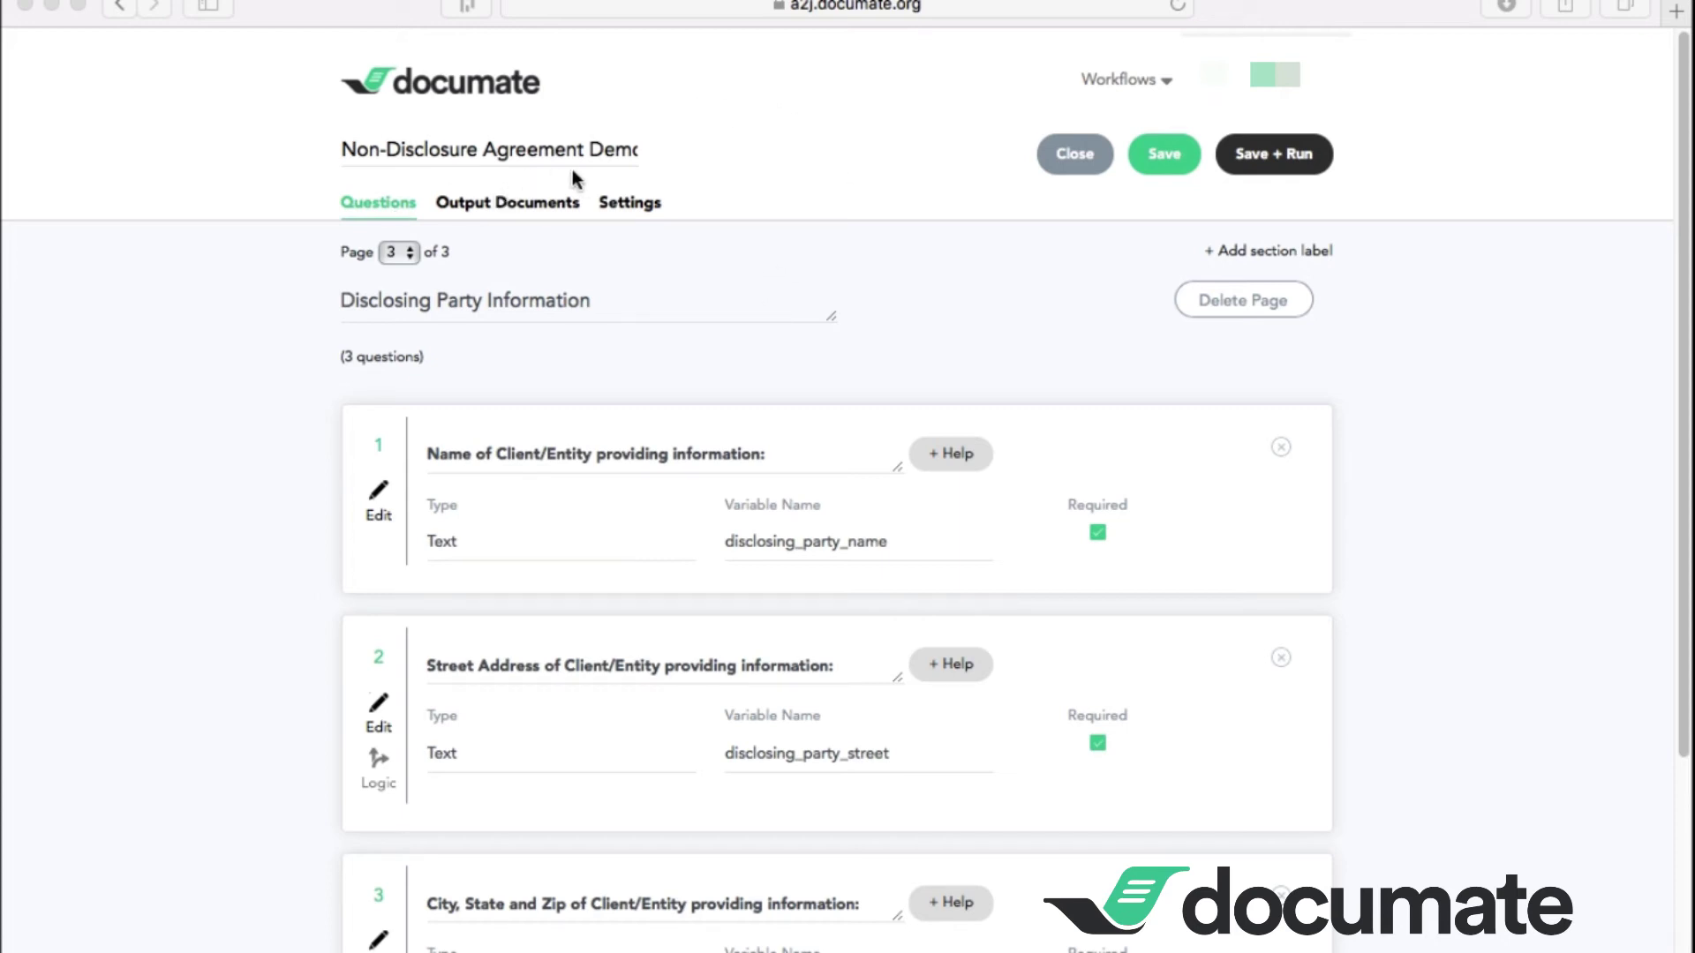
Step: Upload Basic-Non-Disclosure-Agreement.docx as an output document, then Save + Run the workflow
click(488, 215)
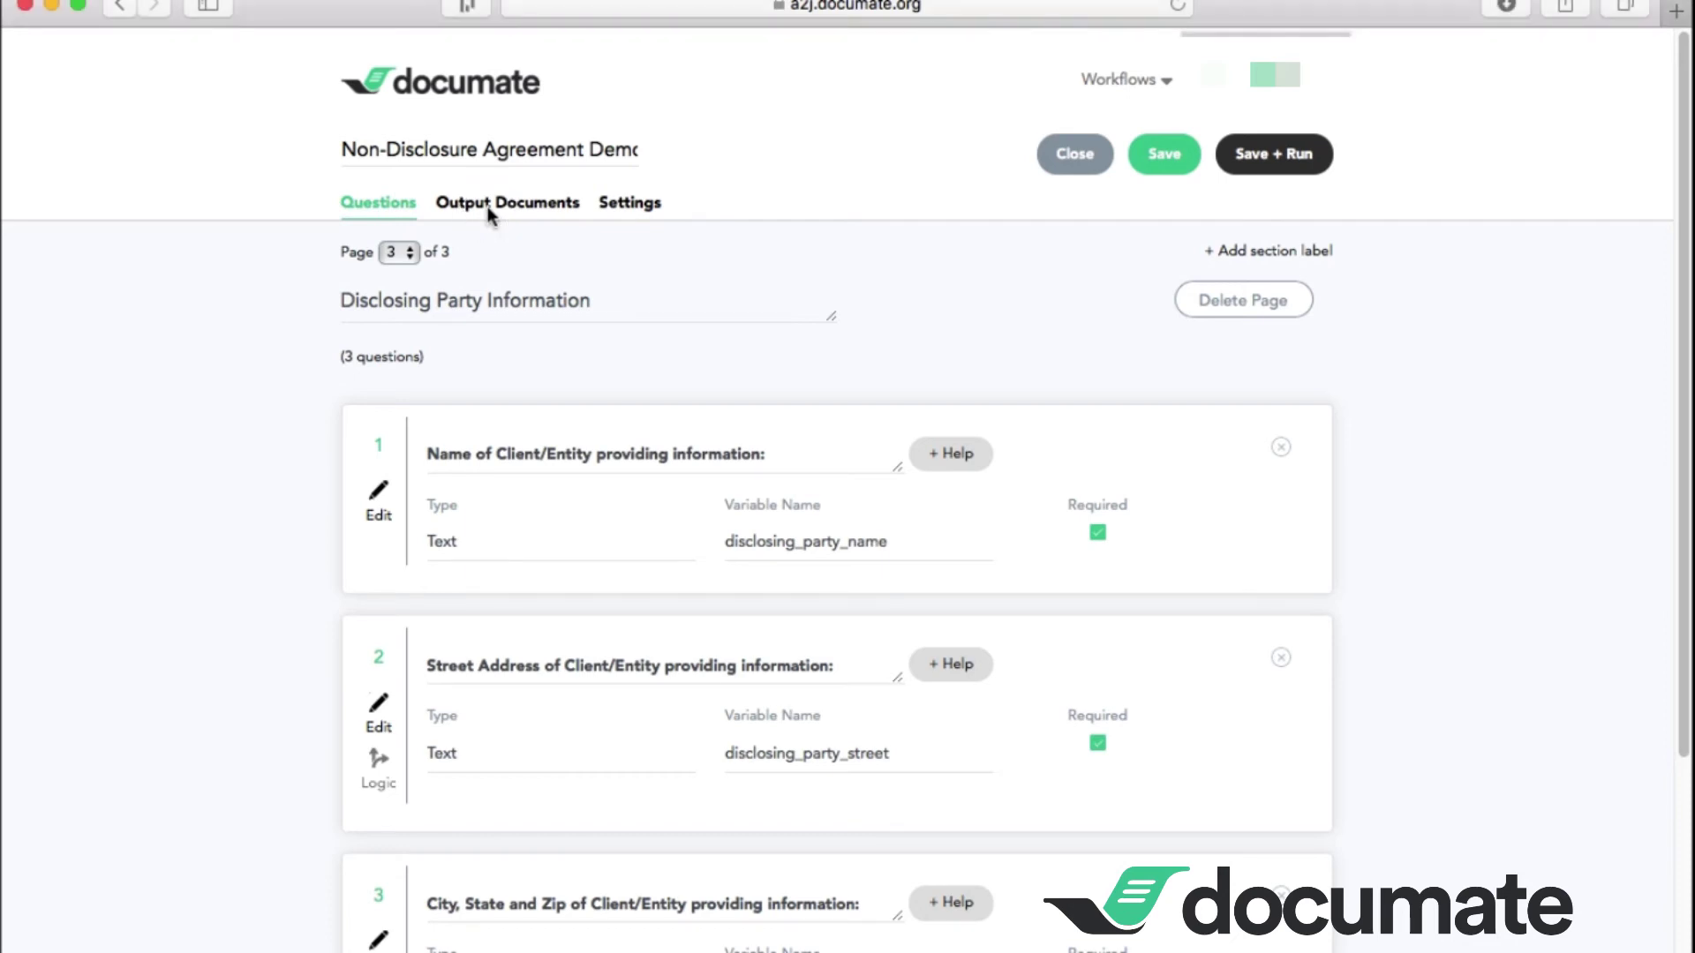
click(489, 213)
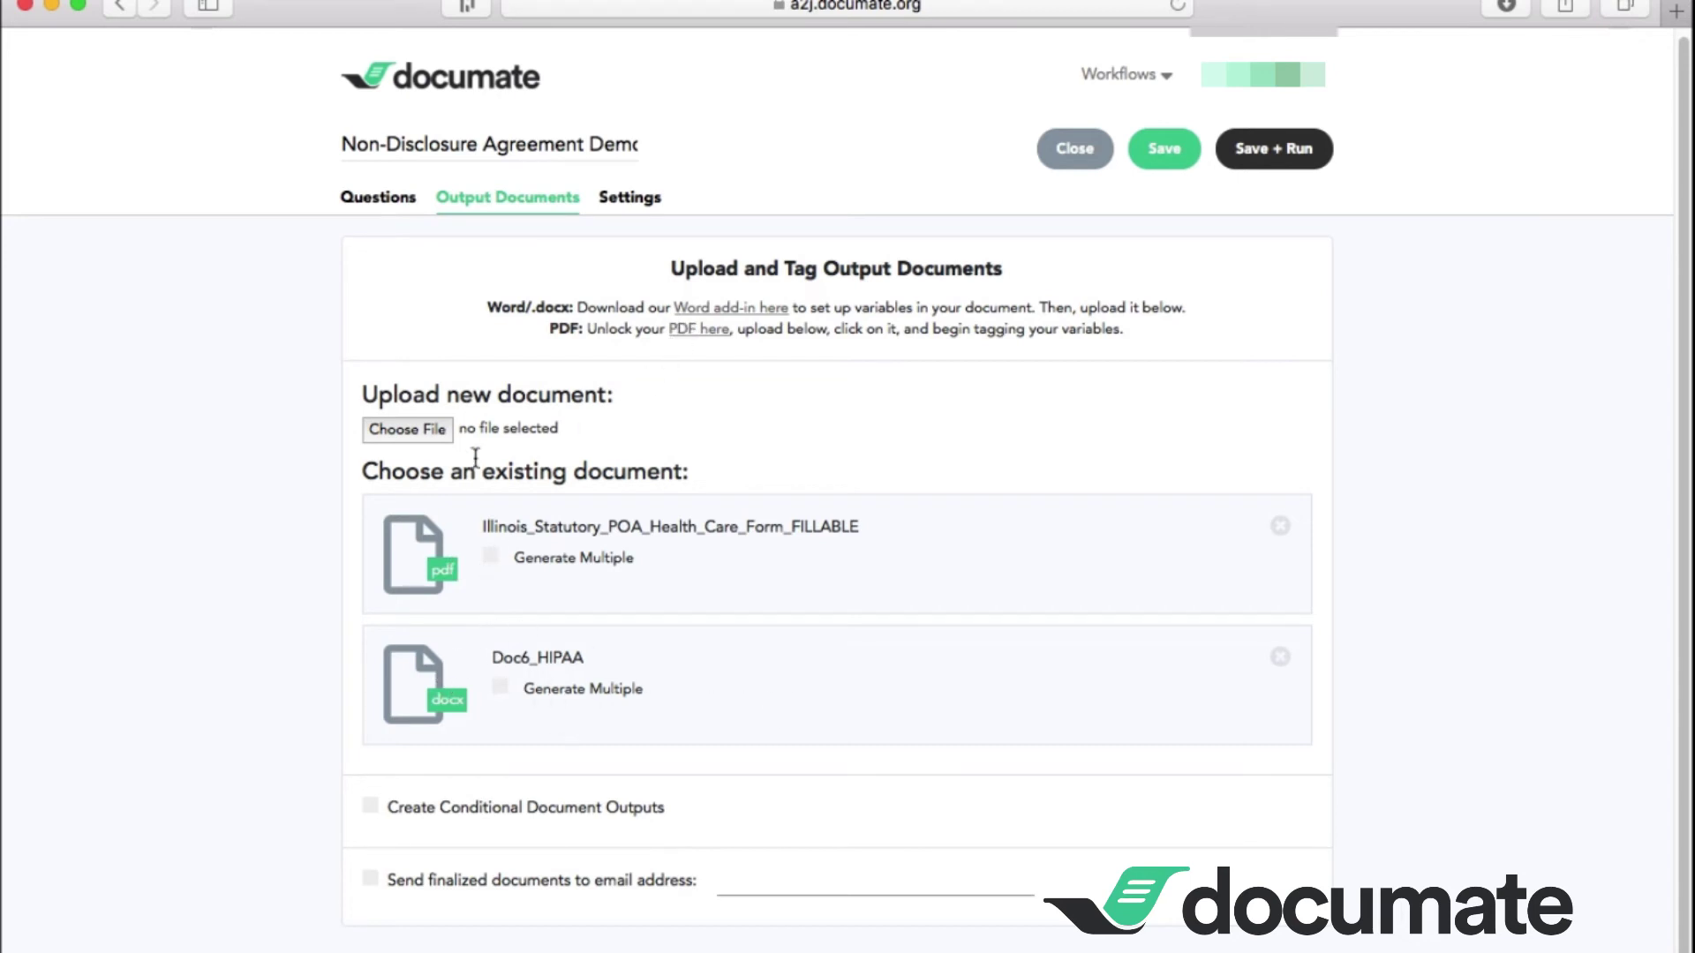
click(444, 437)
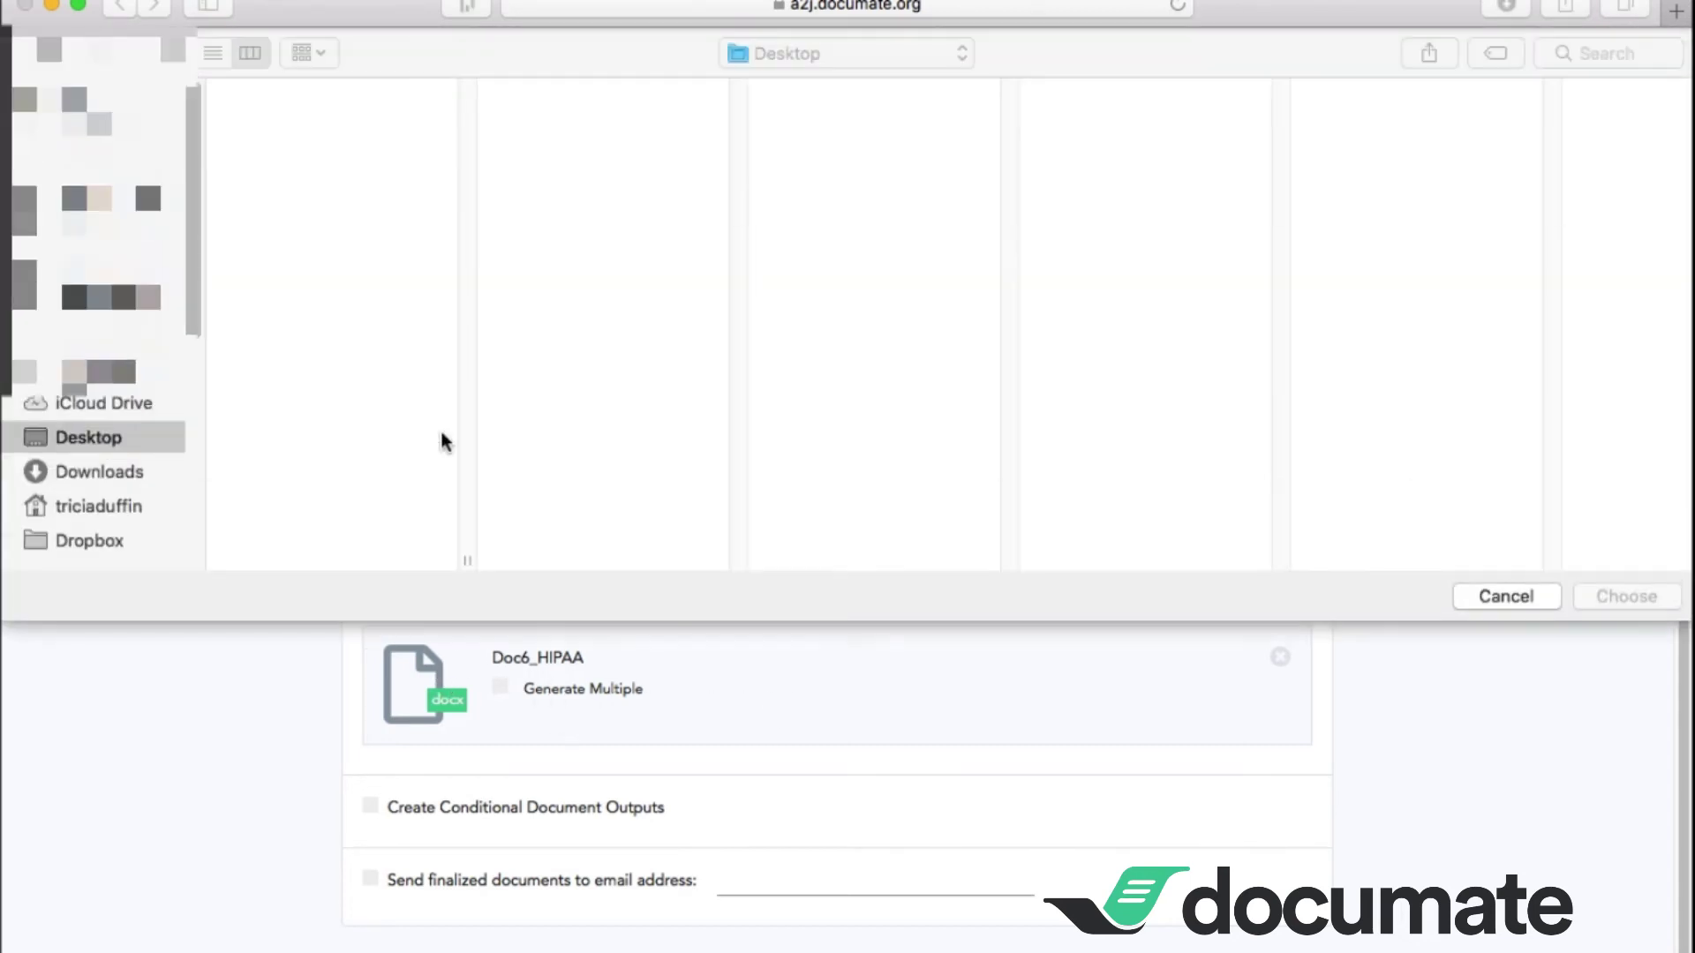
double_click(360, 99)
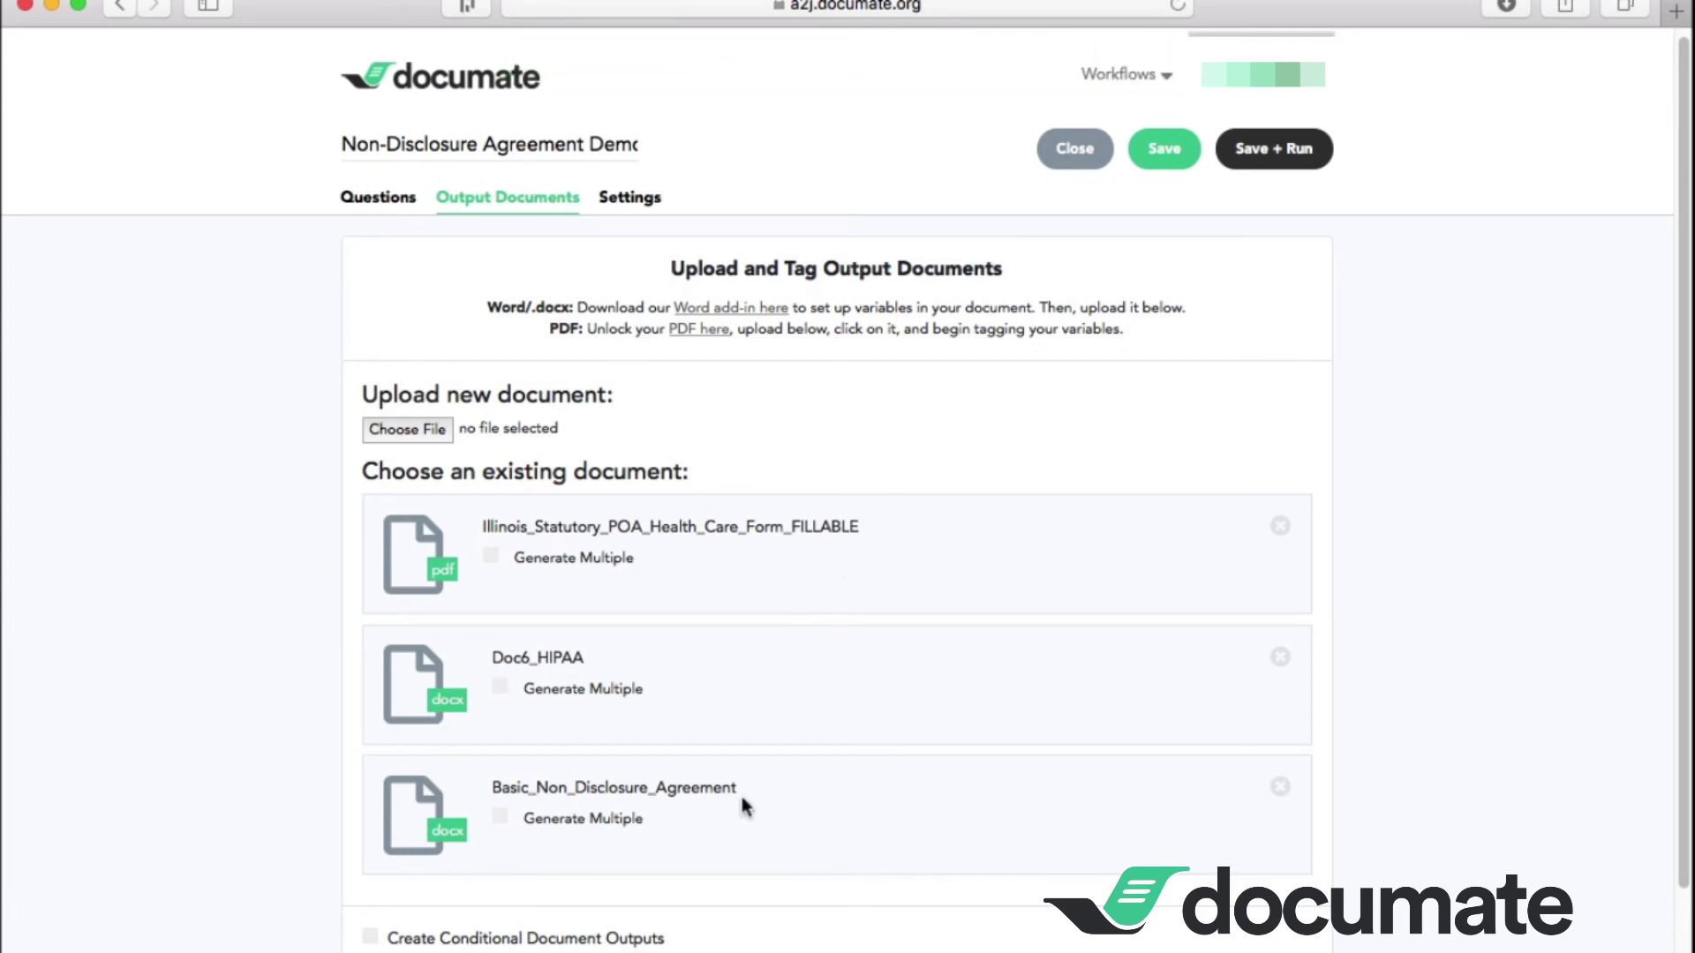
click(1254, 152)
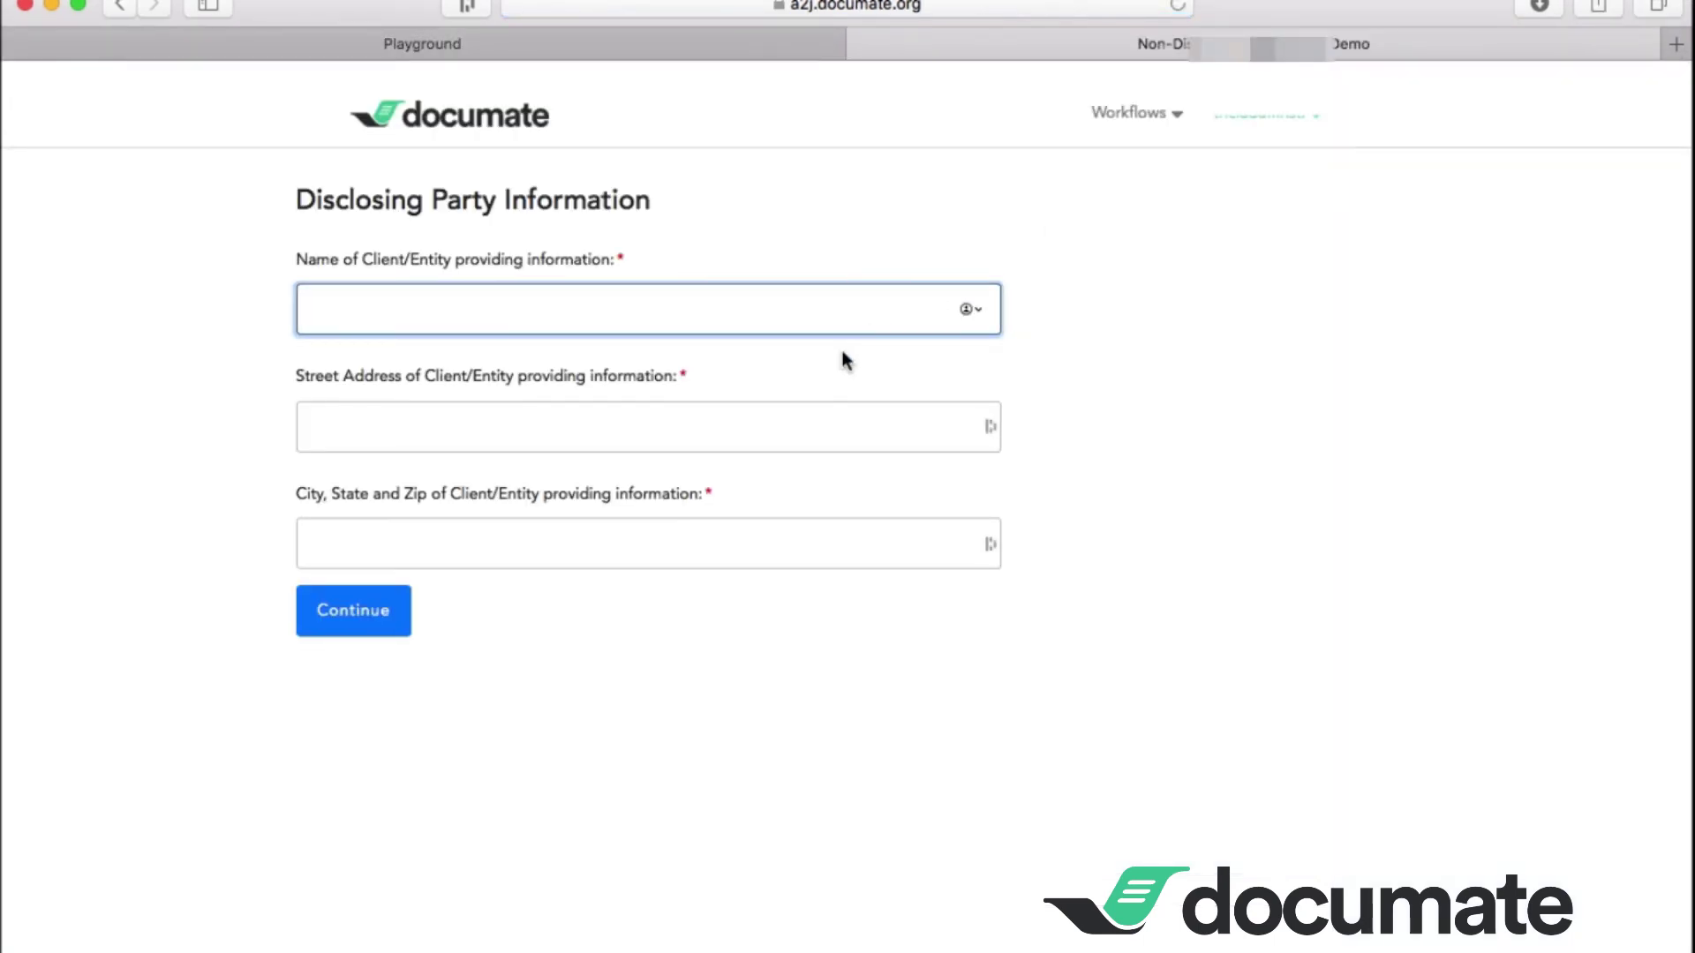
Step: Enter the disclosing party's full name, street address and city, and submit
text(John Robert Doe)
click(757, 432)
text(123)
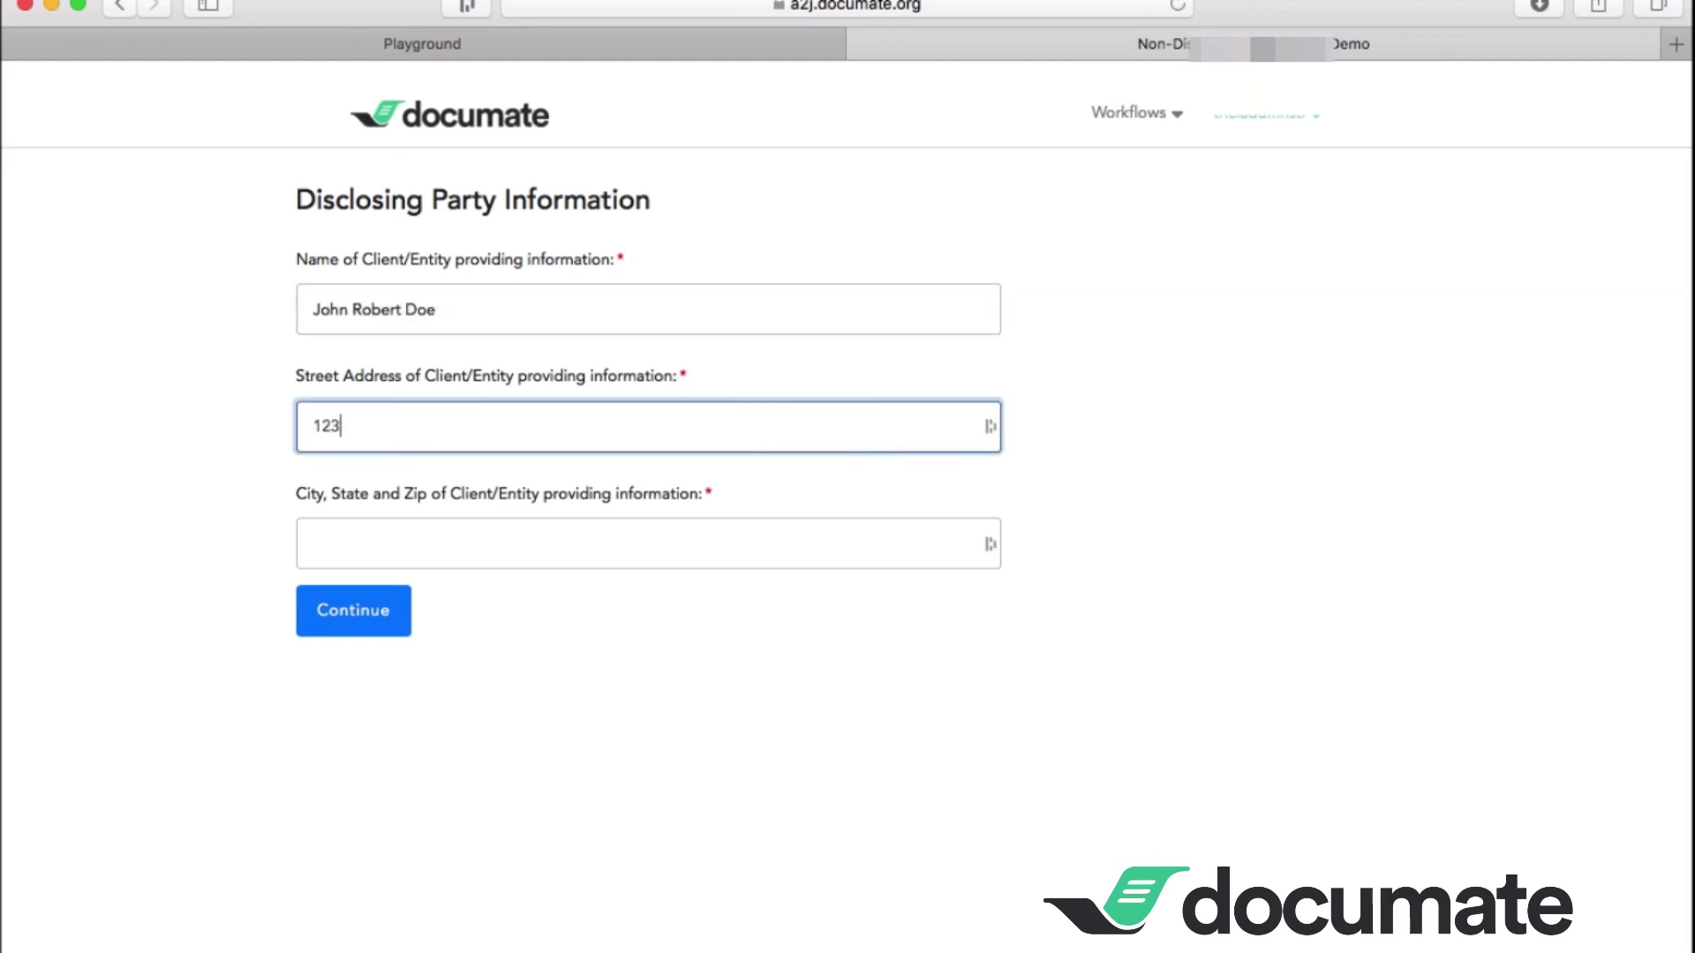
text(4 Maple Dr.)
key(Tab)
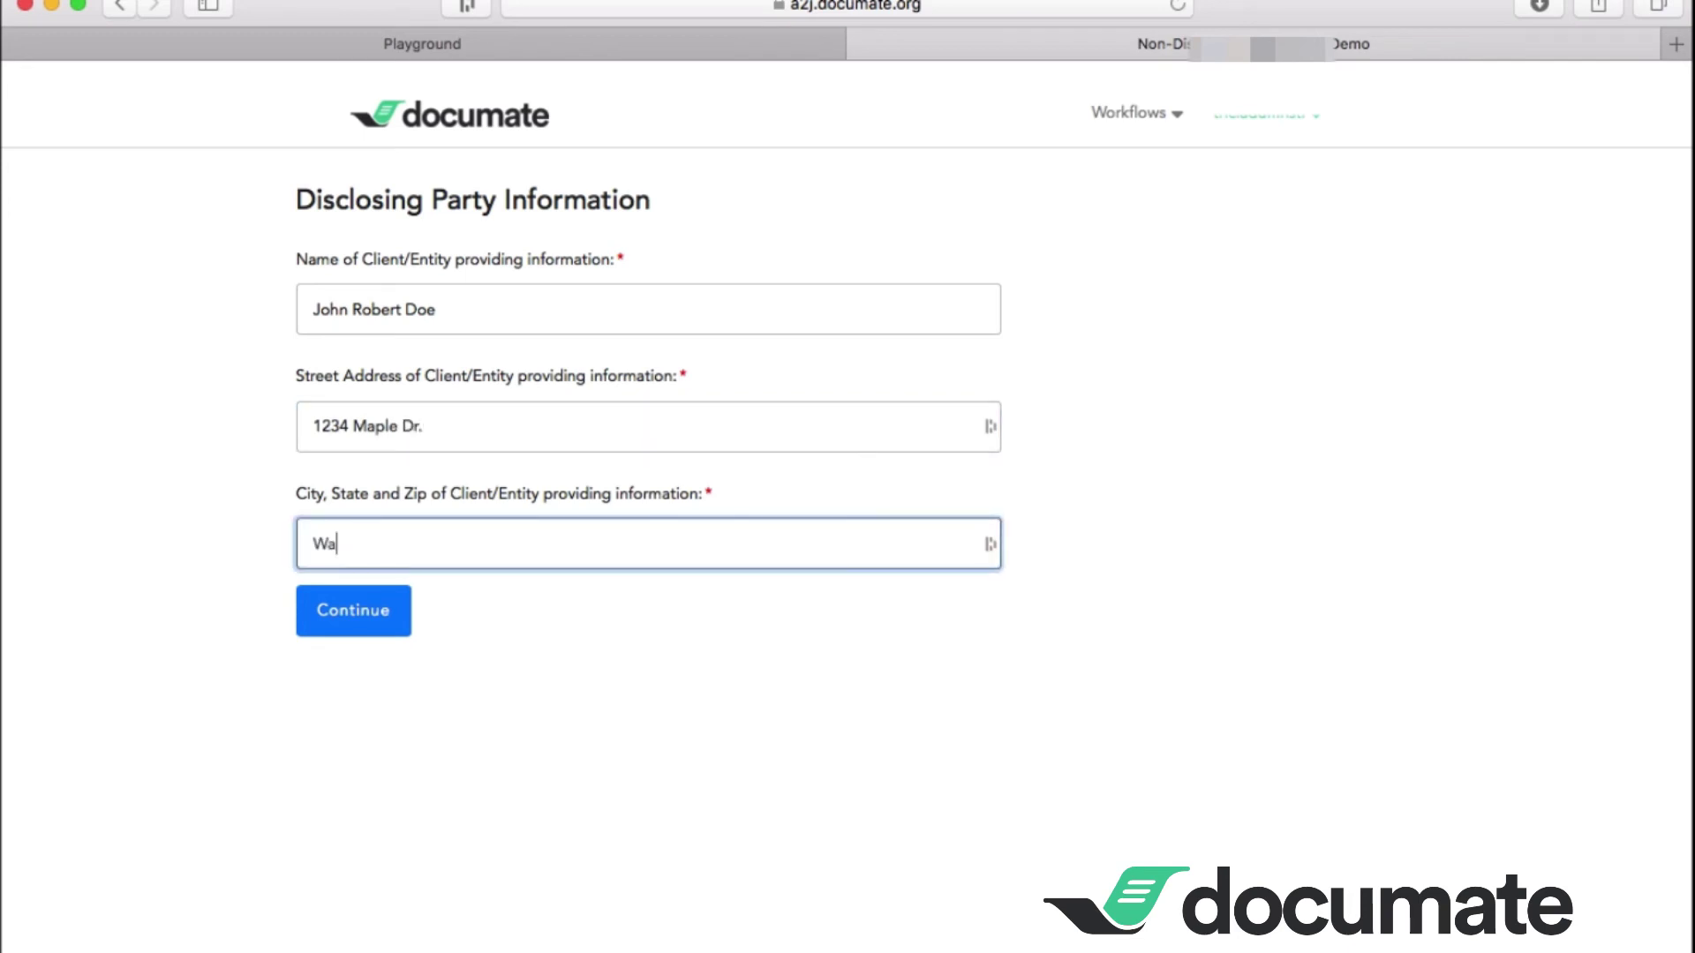
text(Walnut Grove, IN 55555)
click(320, 604)
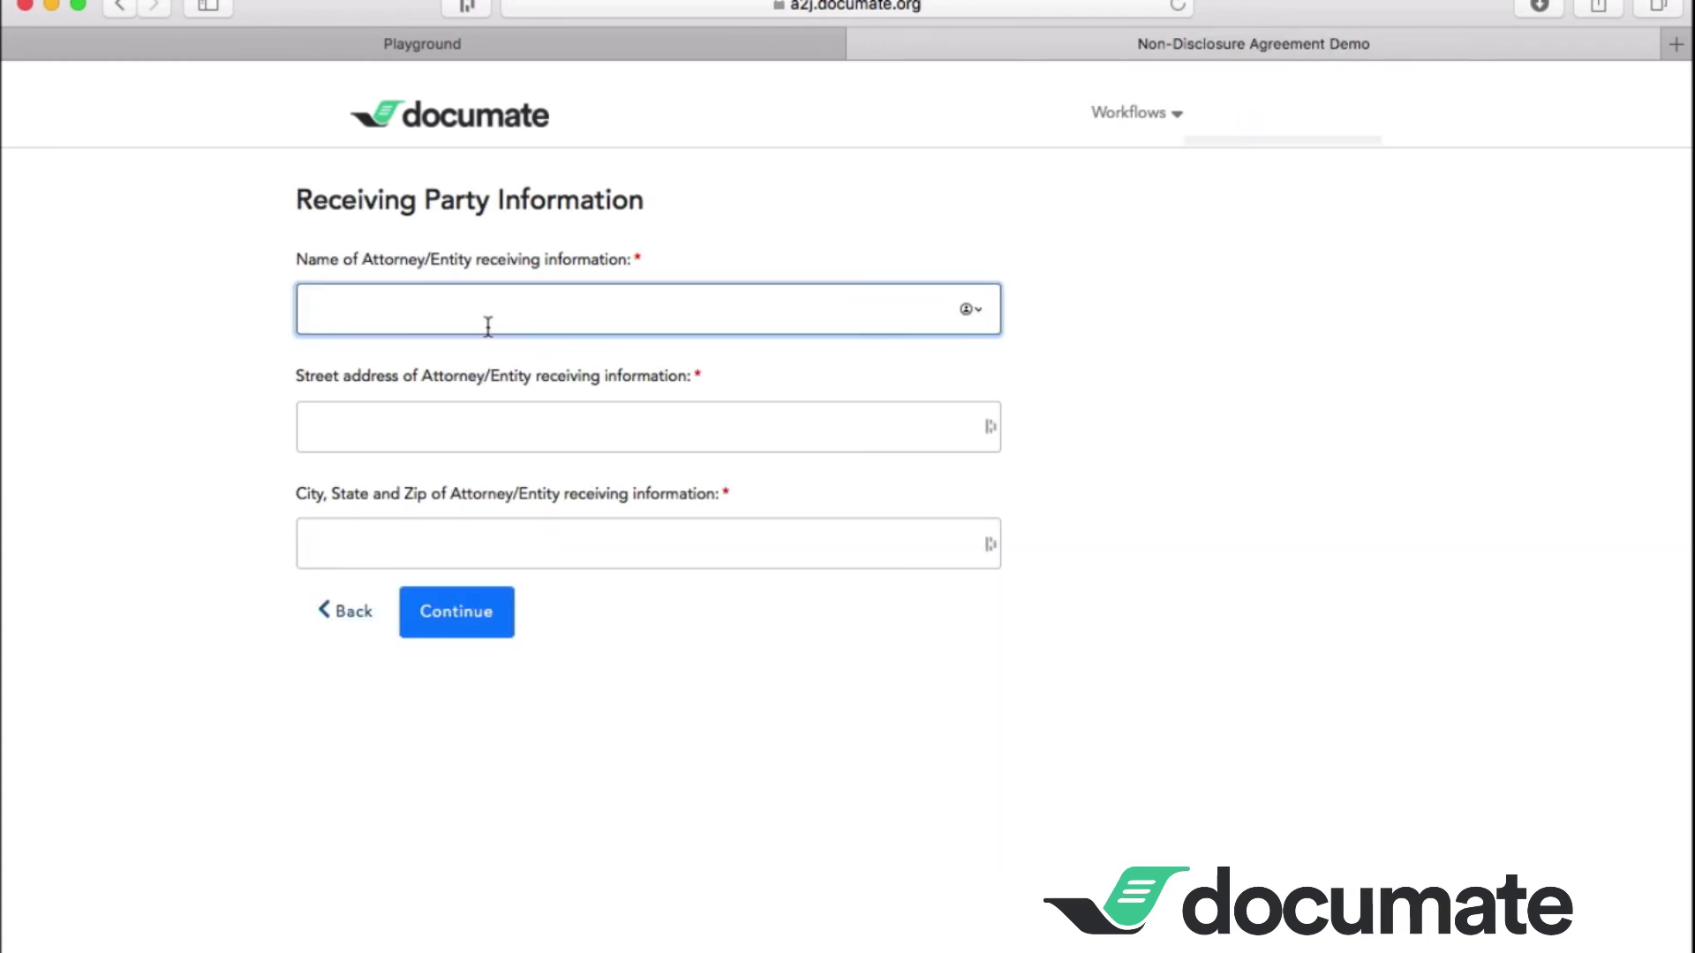
Step: Enter the receiving party's name, street address, and city and state
text(James J. Smith)
click(314, 427)
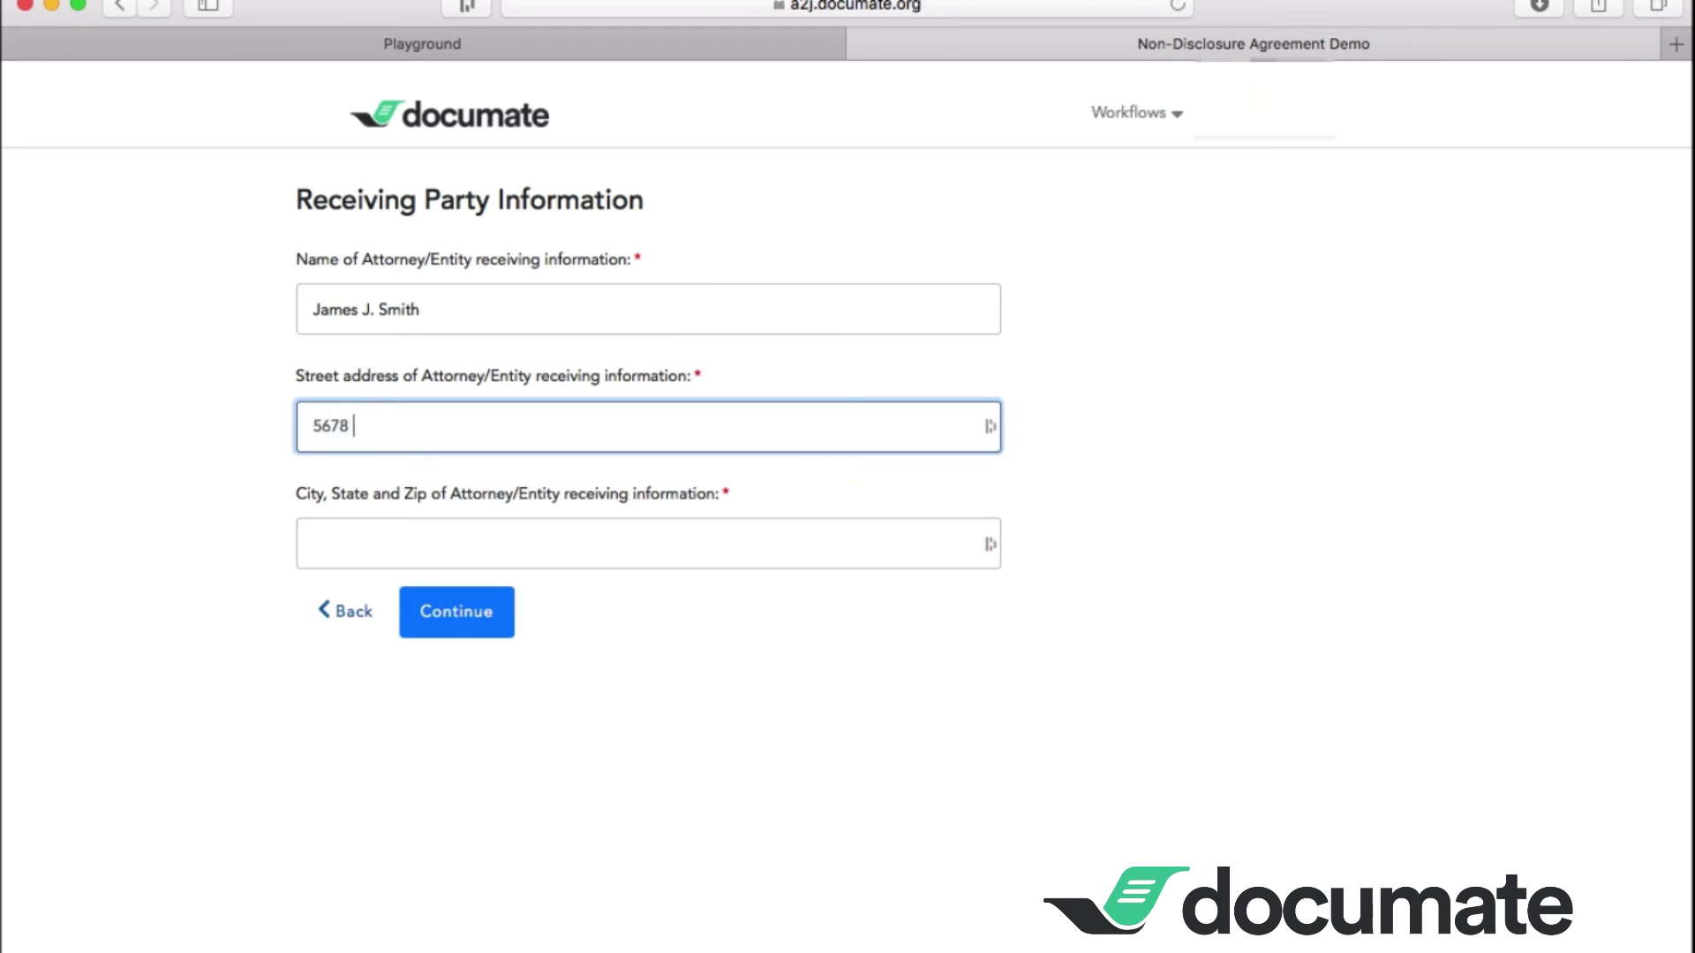
text(5678 Oak St.)
key(Tab)
text(Walnut)
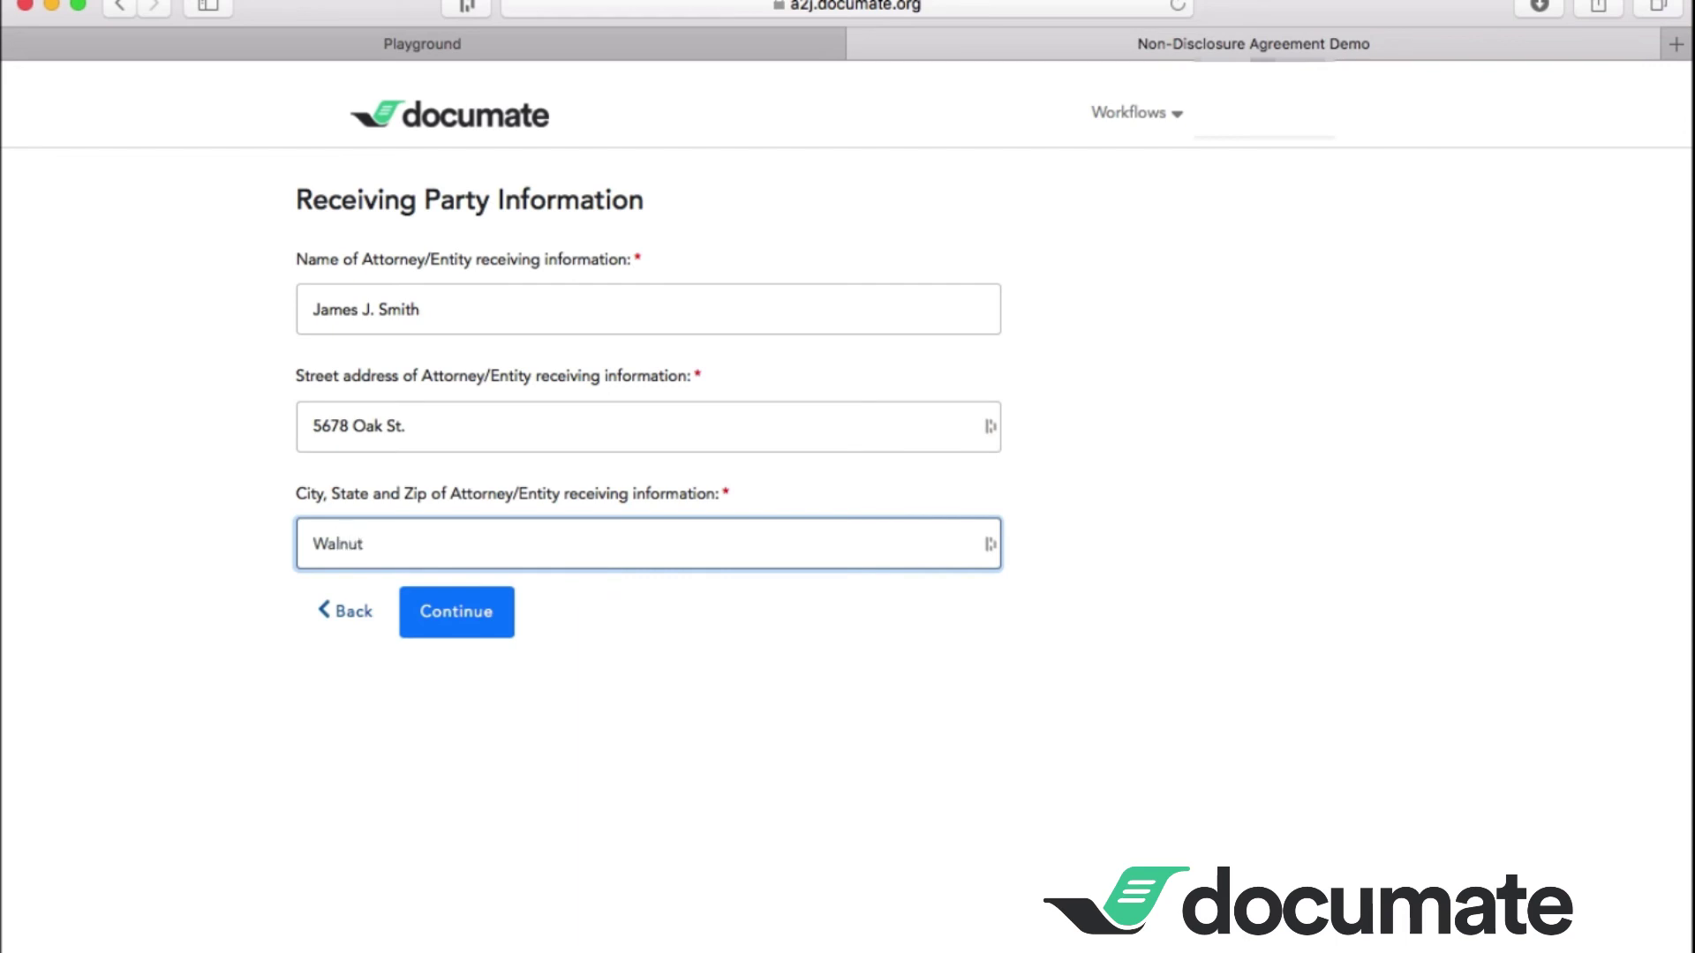
text( Grove, IN 55555)
Step: Answer yes to limited enforcement with a 12-month length, then confirm the review to generate documents
click(441, 606)
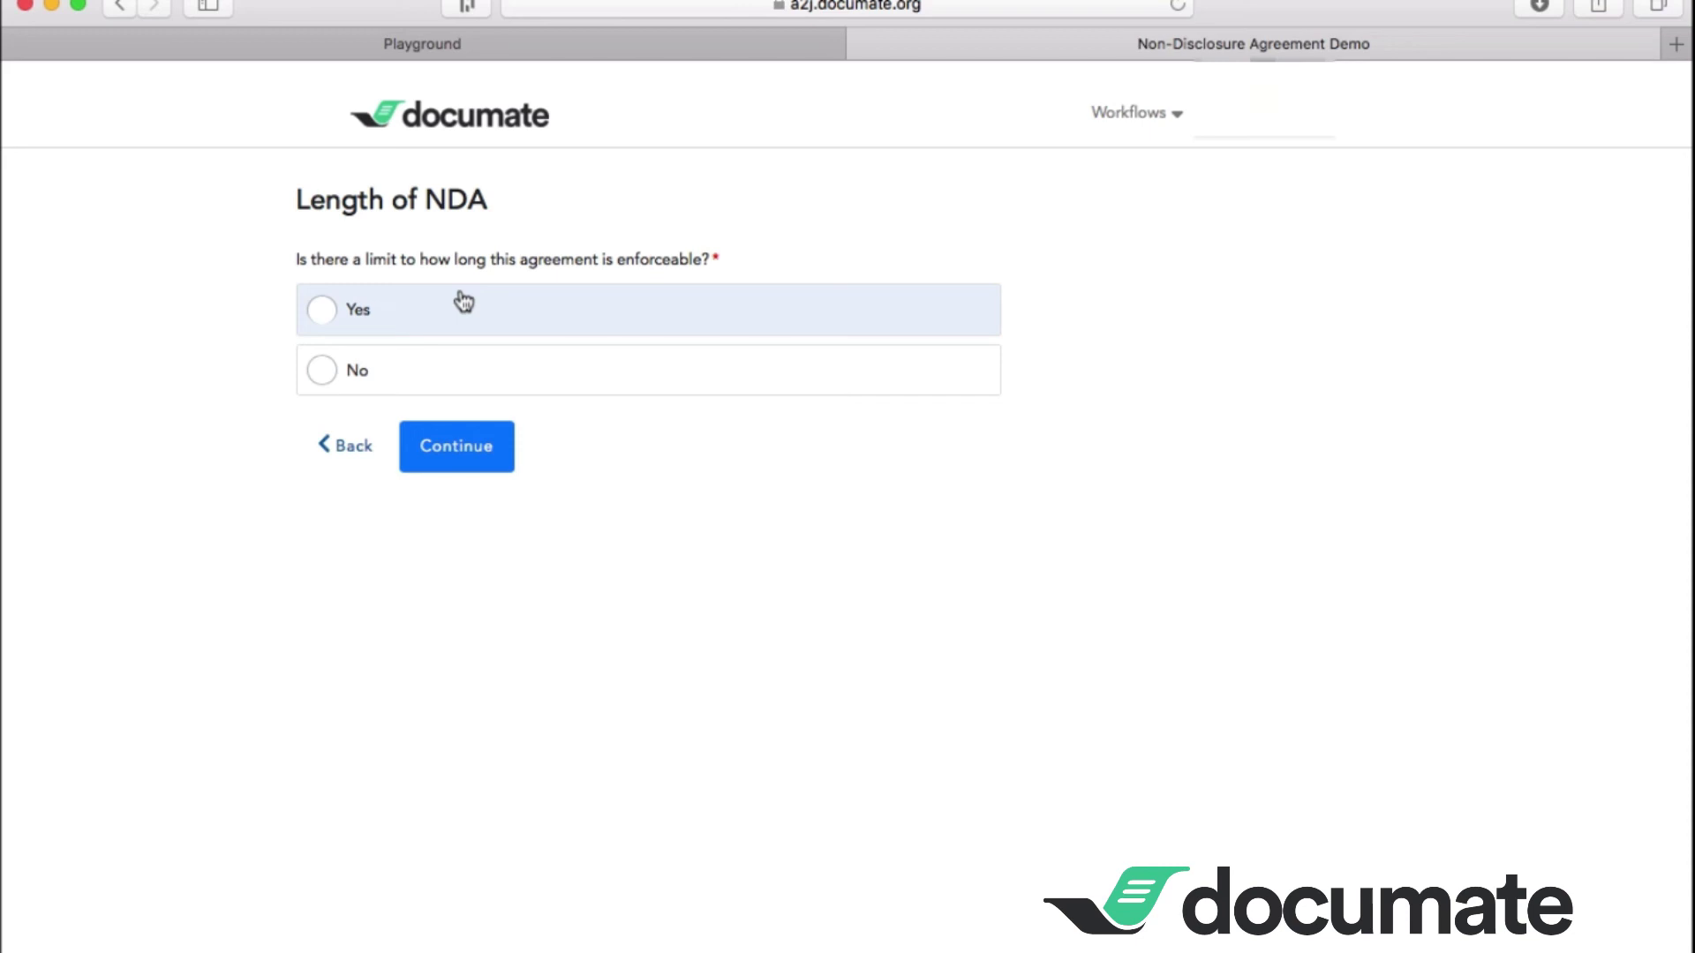
click(466, 309)
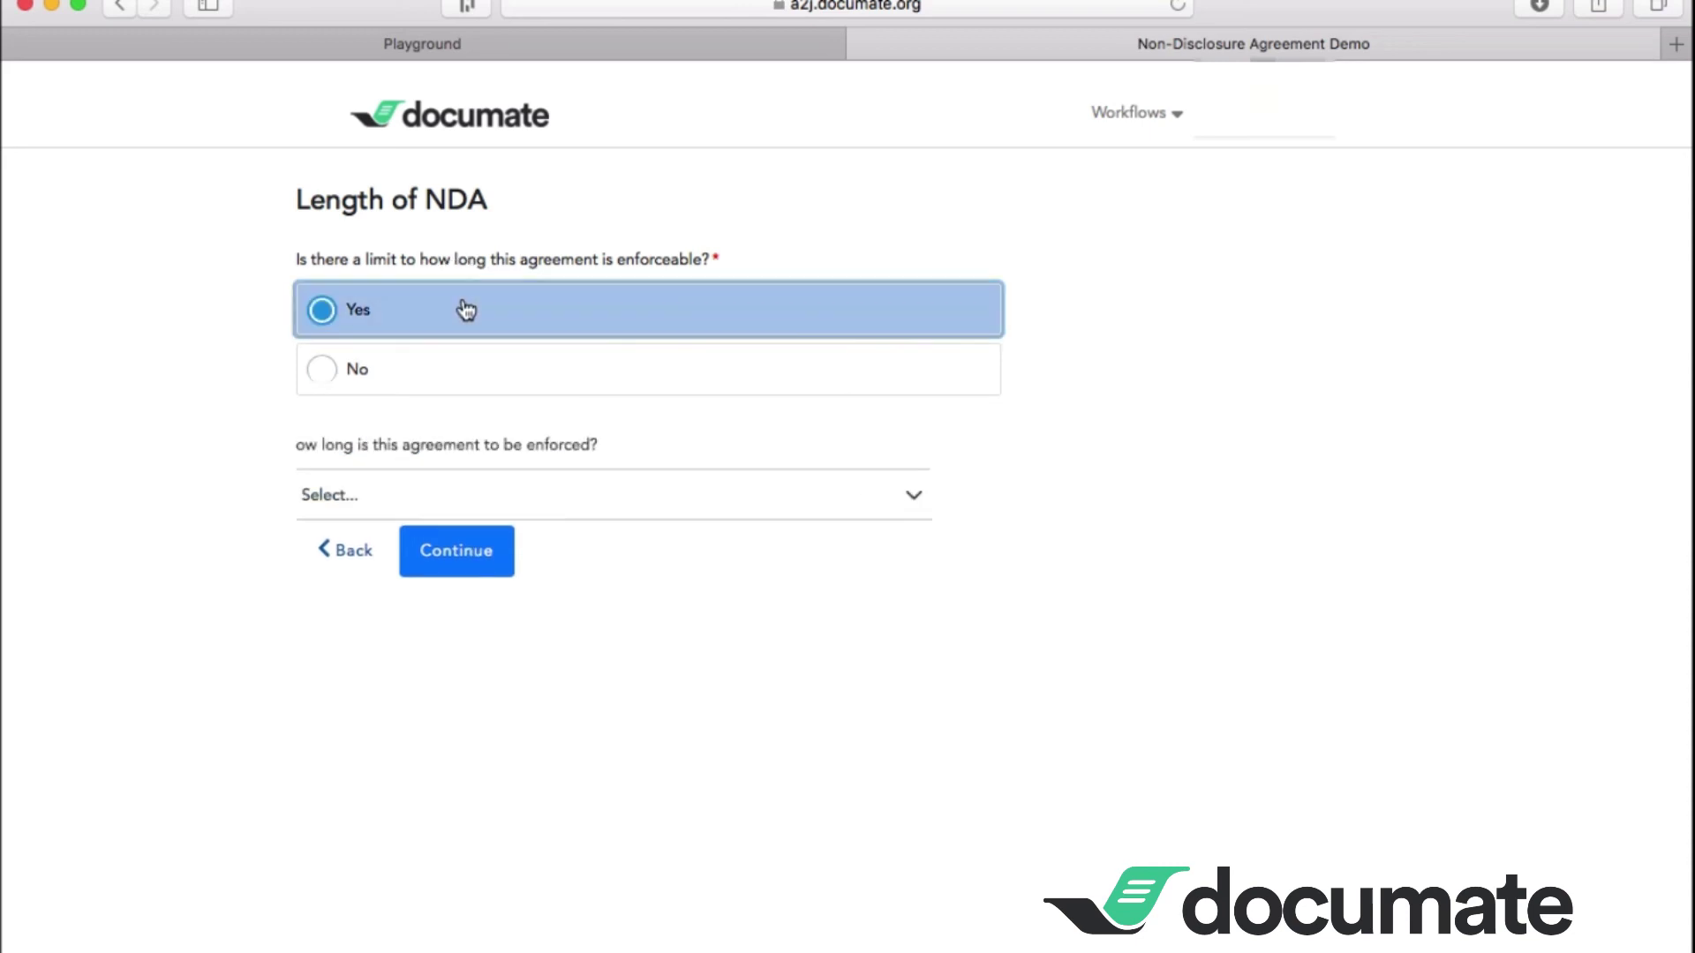
click(484, 508)
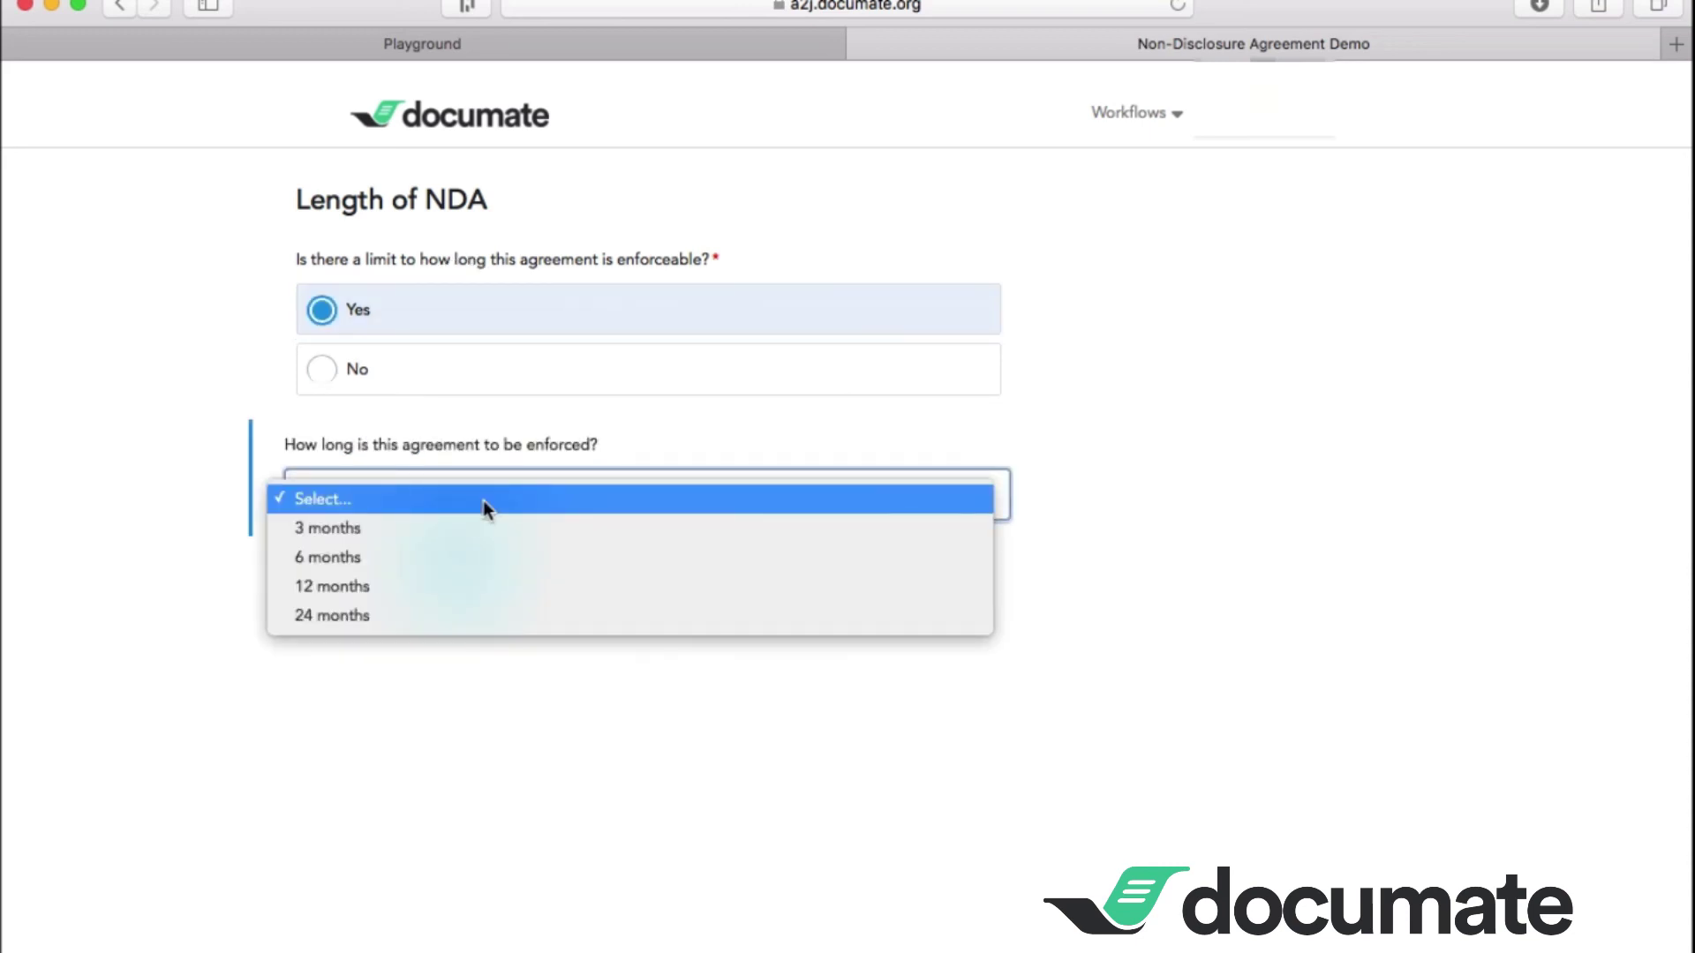
click(475, 587)
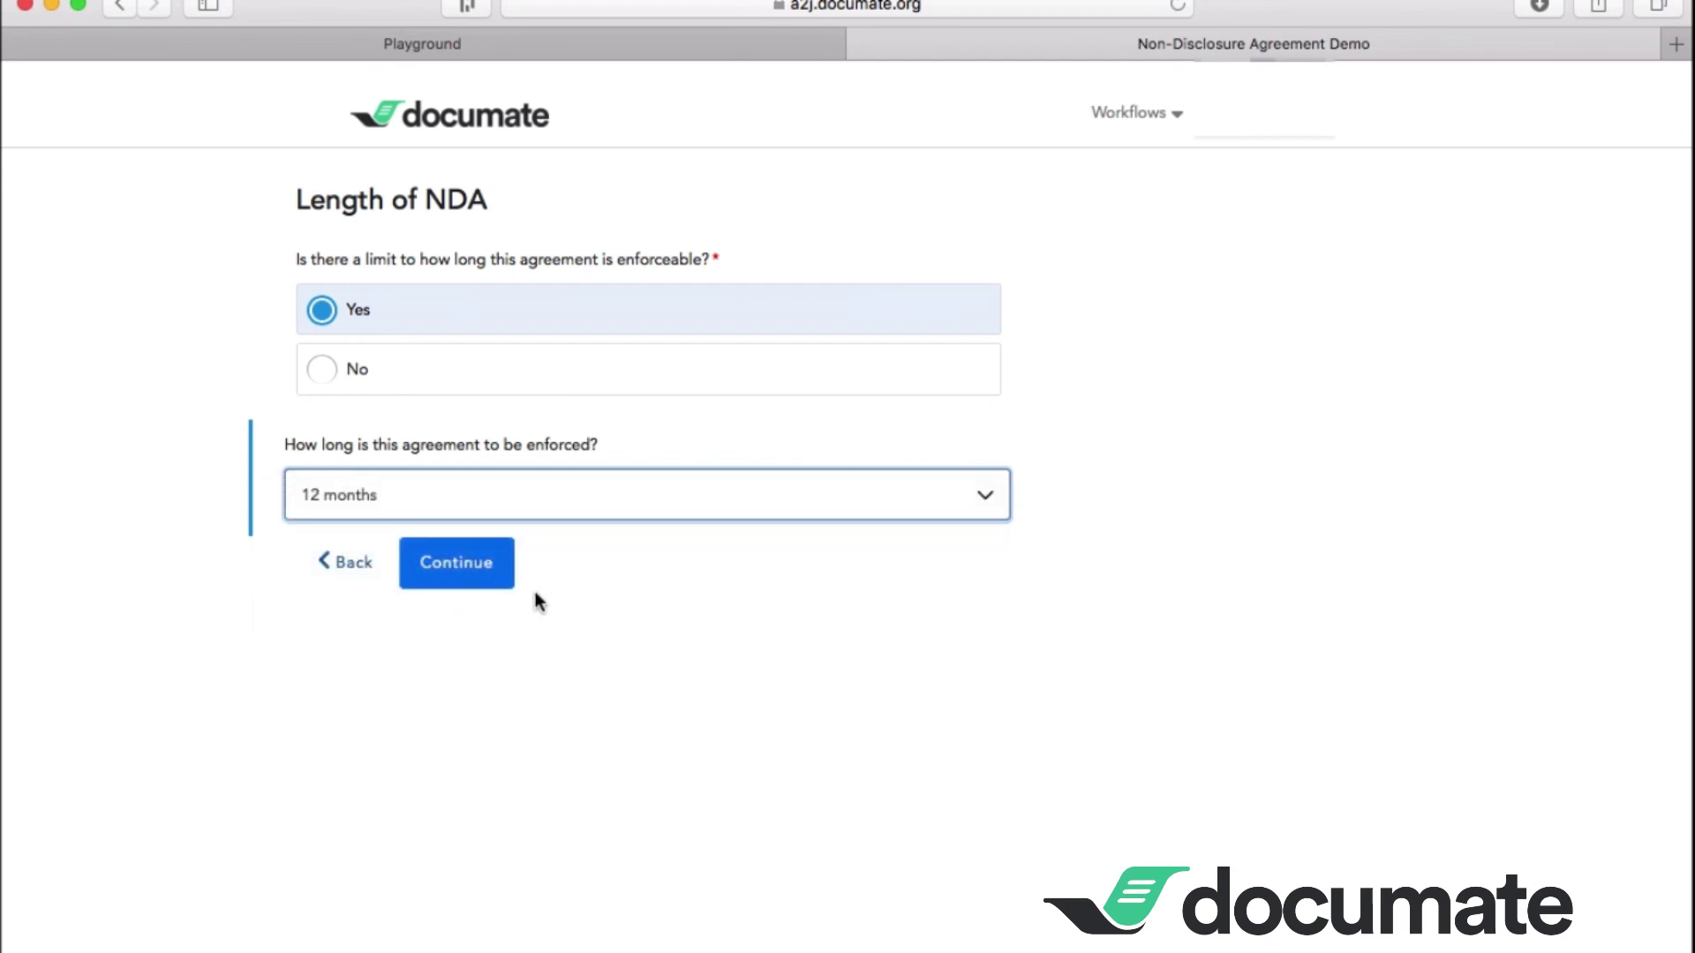
click(489, 569)
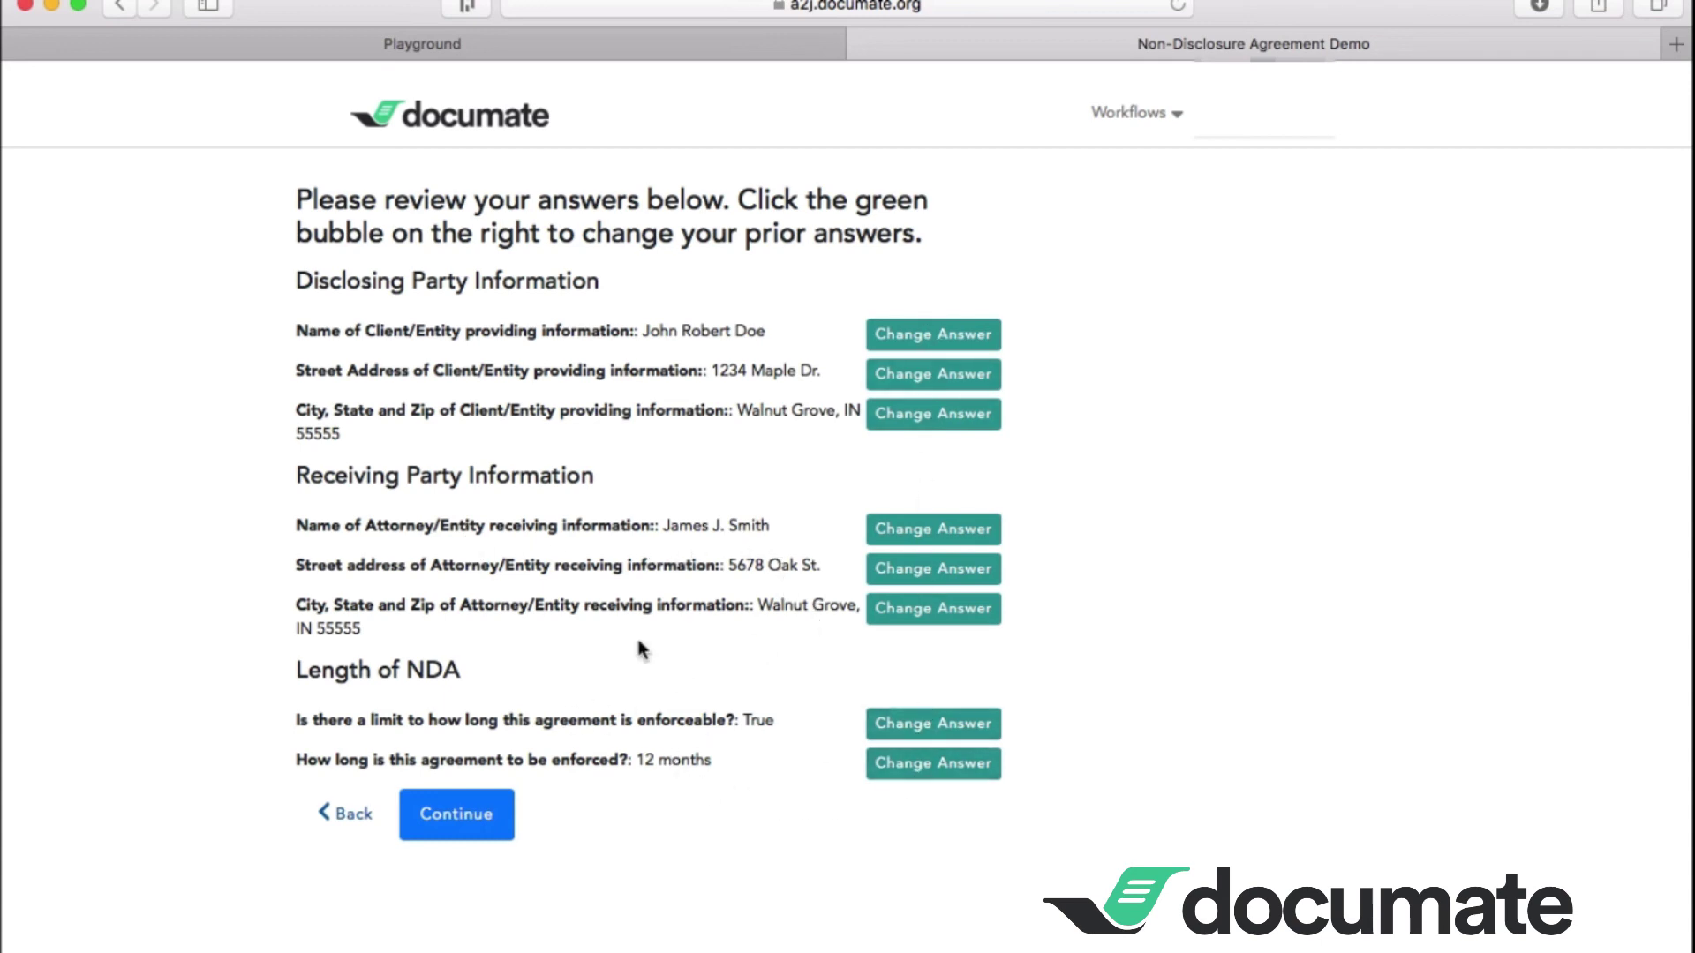
click(458, 807)
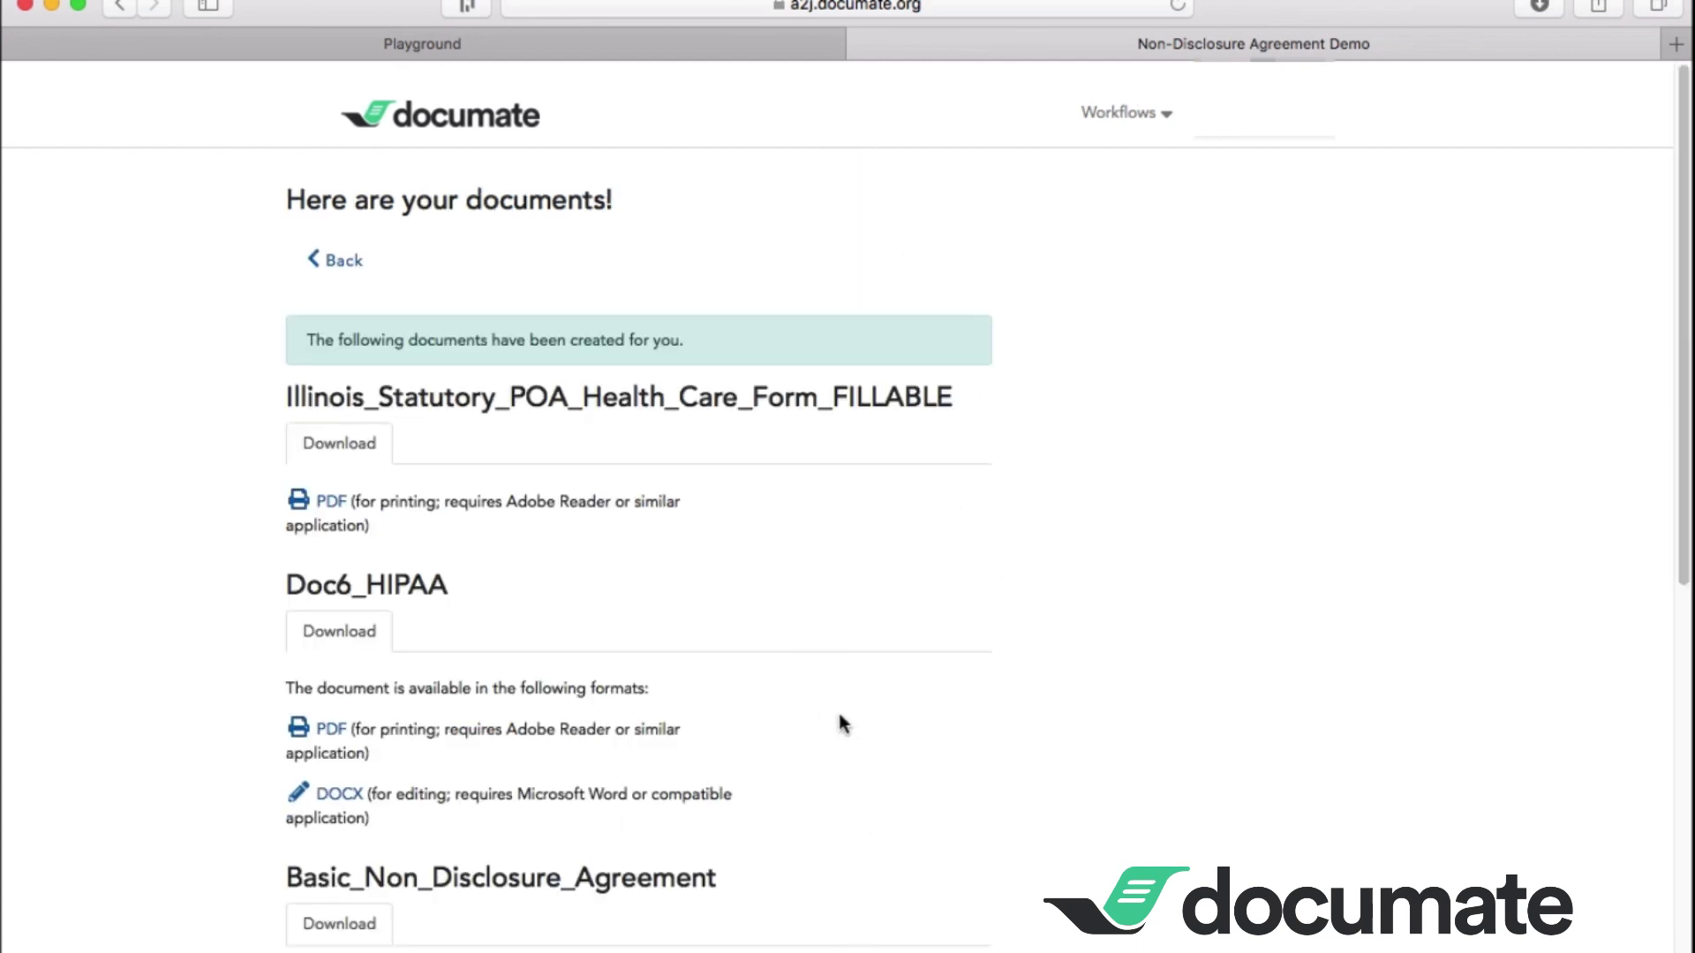
Step: Open the generated Basic_Non_Disclosure_Agreement as a PDF from the results page
drag(1682, 463, 1682, 790)
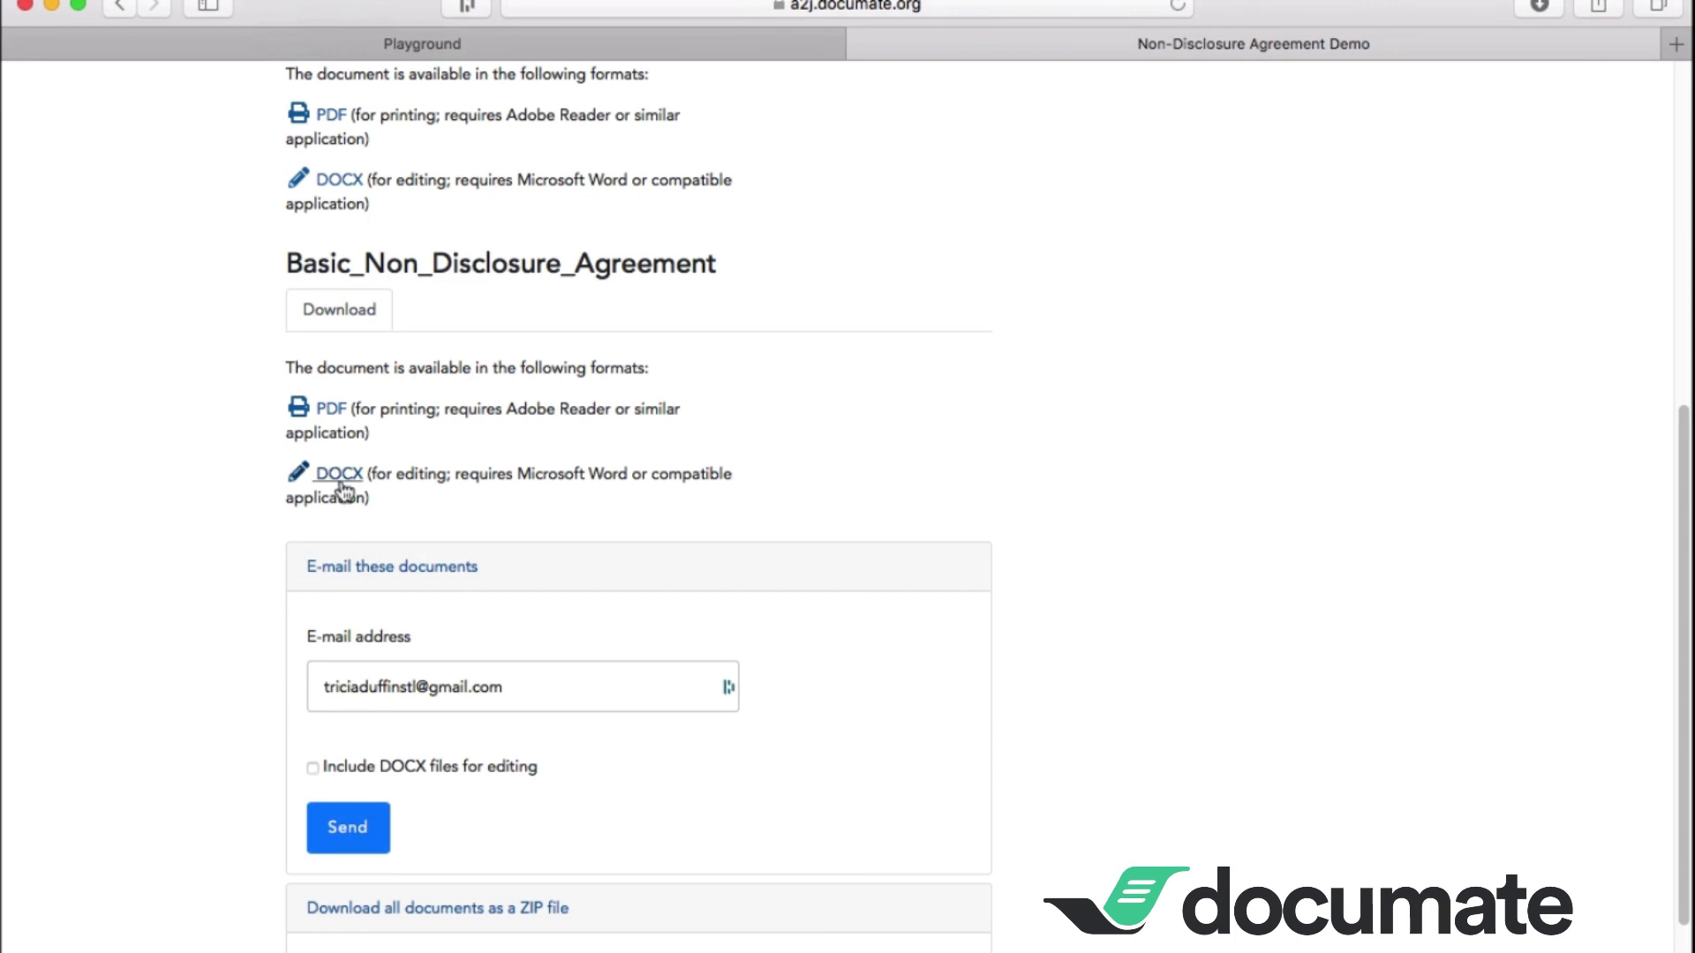
click(330, 408)
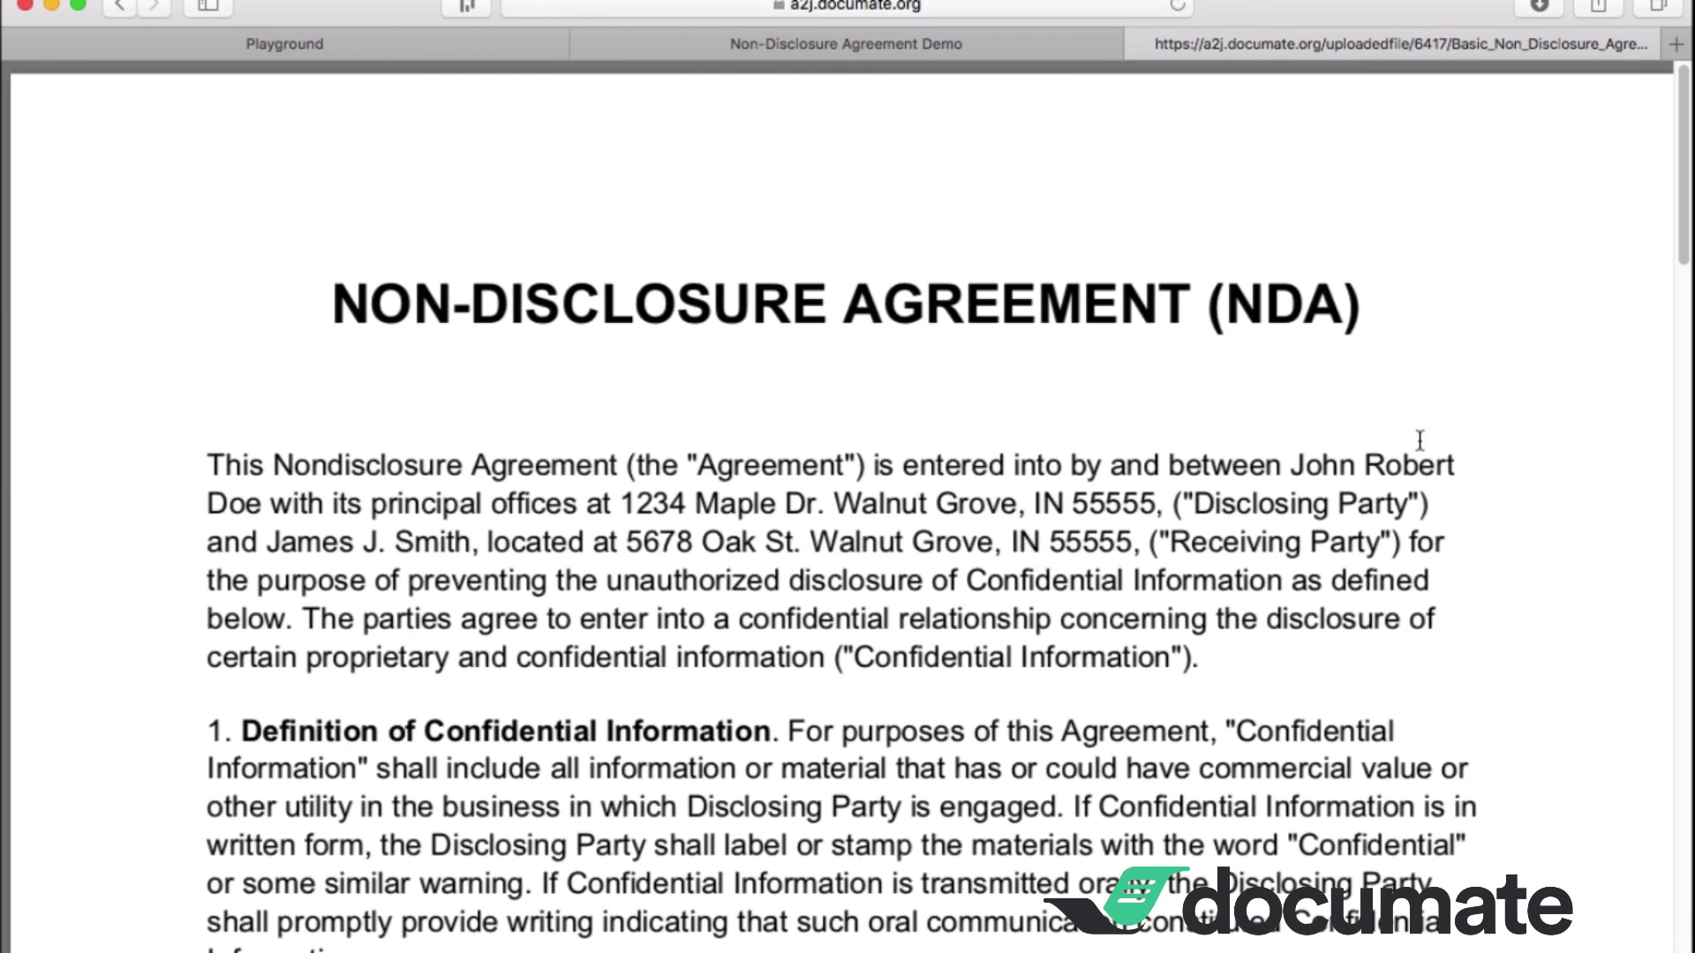
Step: Check the PDF's 12-month term and signature names, then return to the Non-Disclosure Agreement Demo tab
drag(1681, 223, 1657, 515)
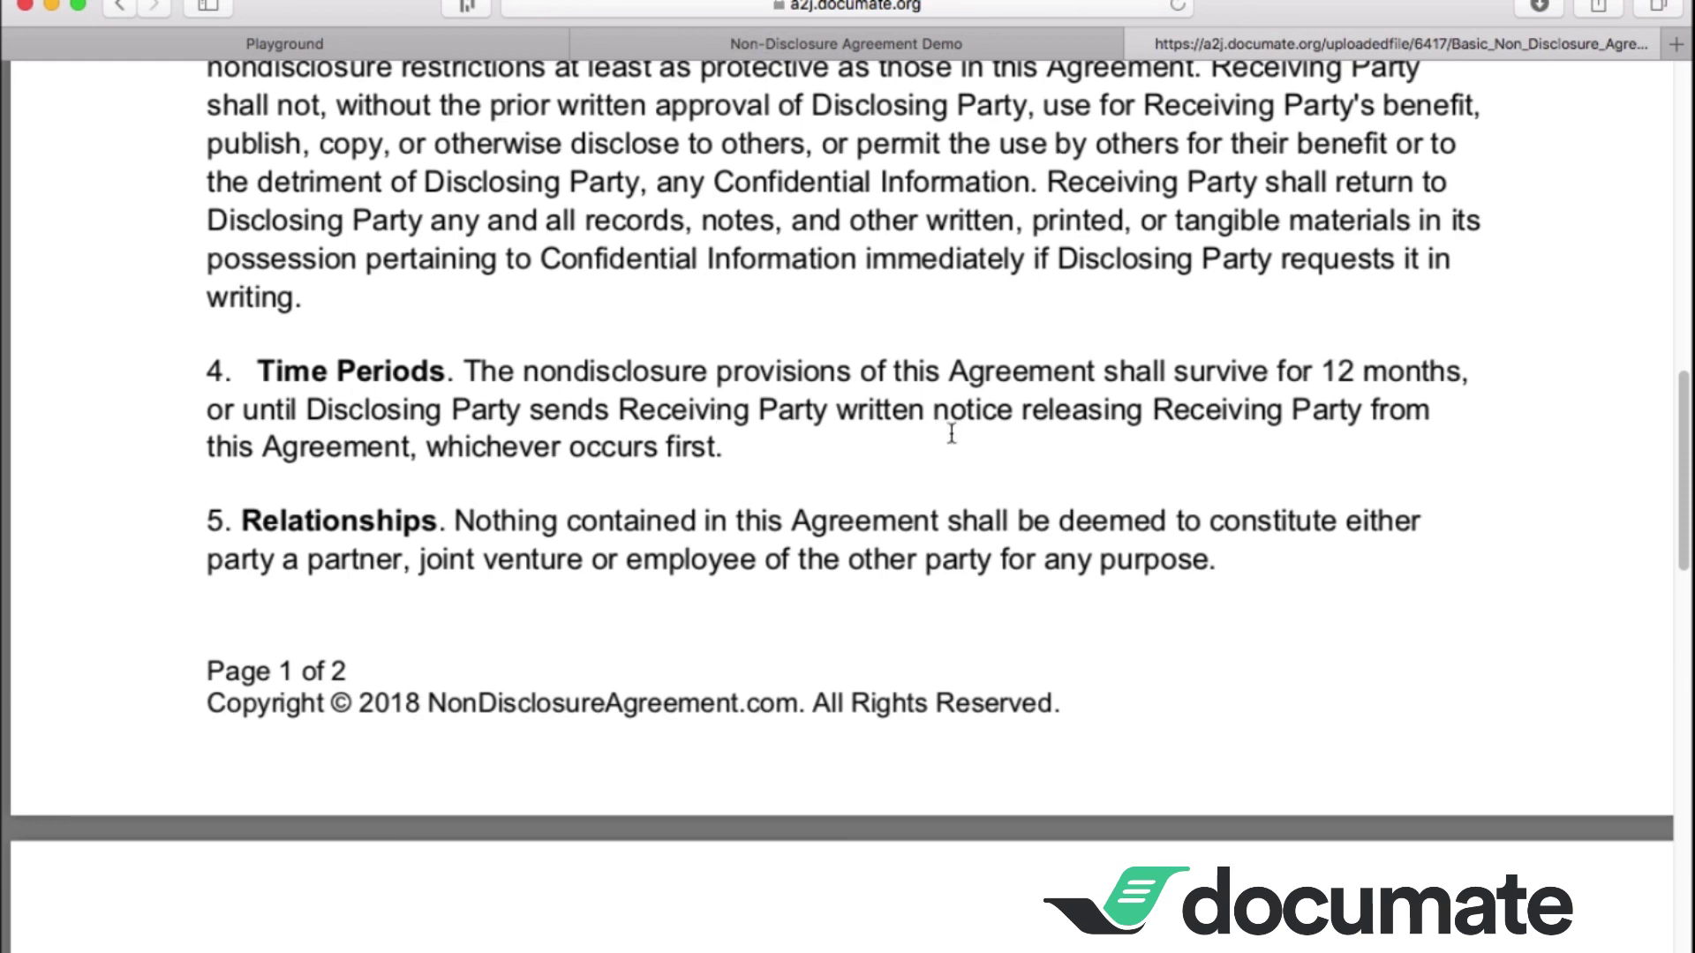
mouse_move(1680, 427)
mouse_down()
mouse_move(1653, 405)
mouse_move(1634, 809)
mouse_up()
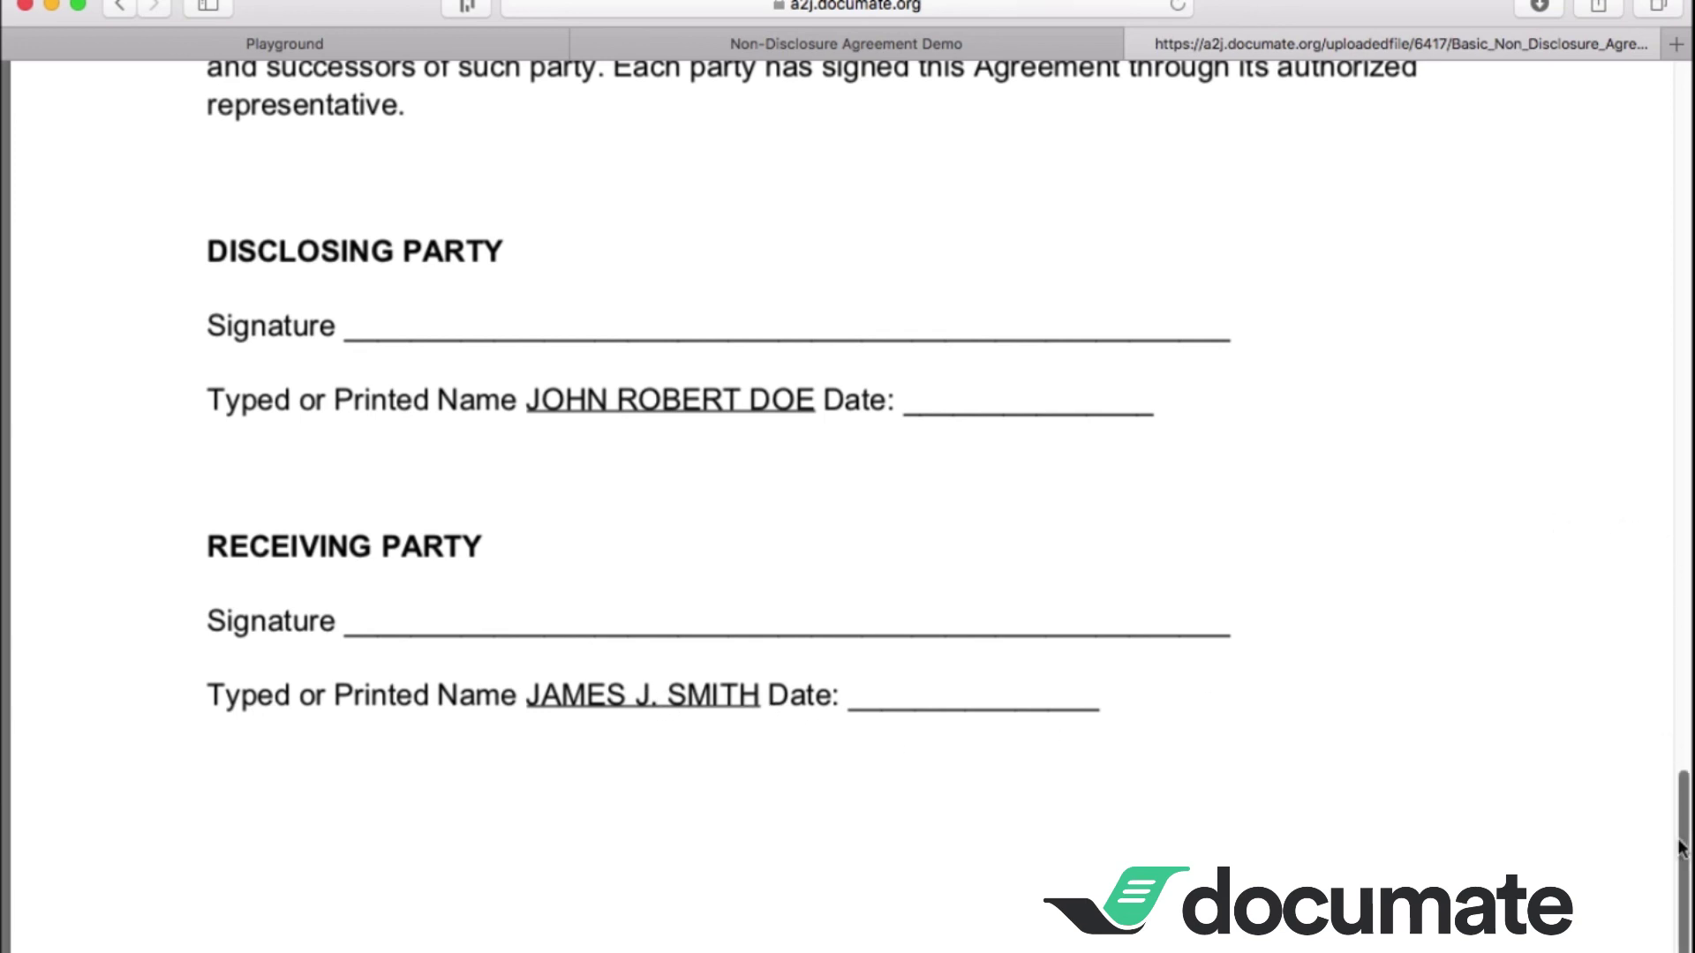
key(ctrl+shift+Tab)
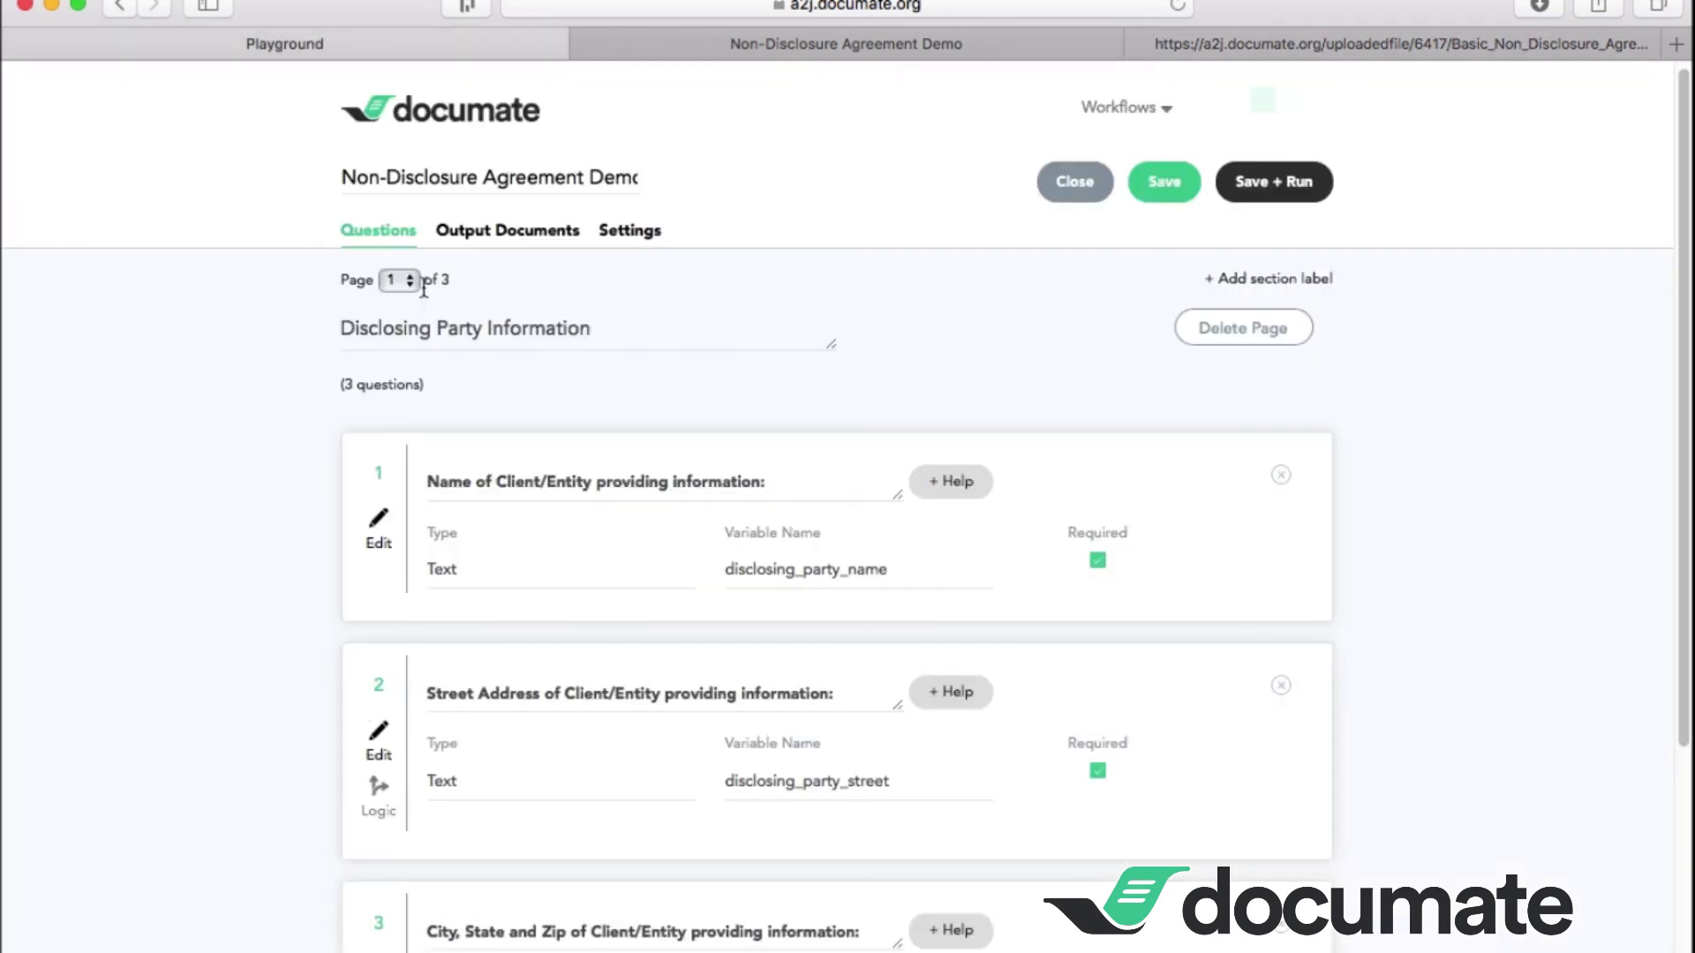